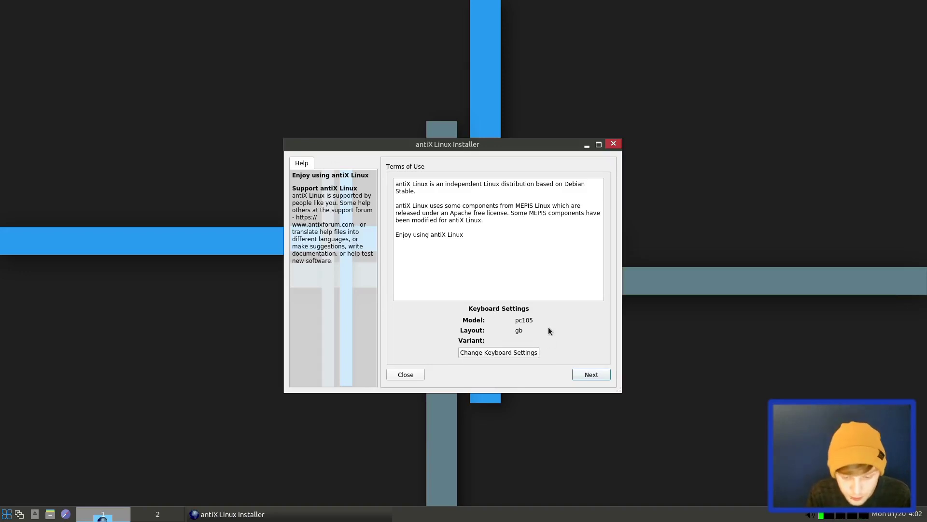
Accept the terms and choose auto-install on the entire sda disk
click(587, 375)
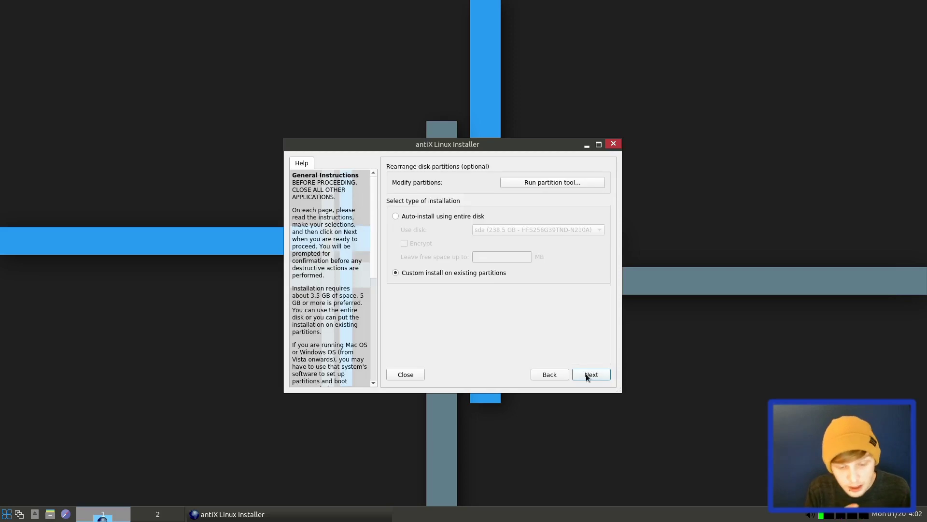
click(428, 216)
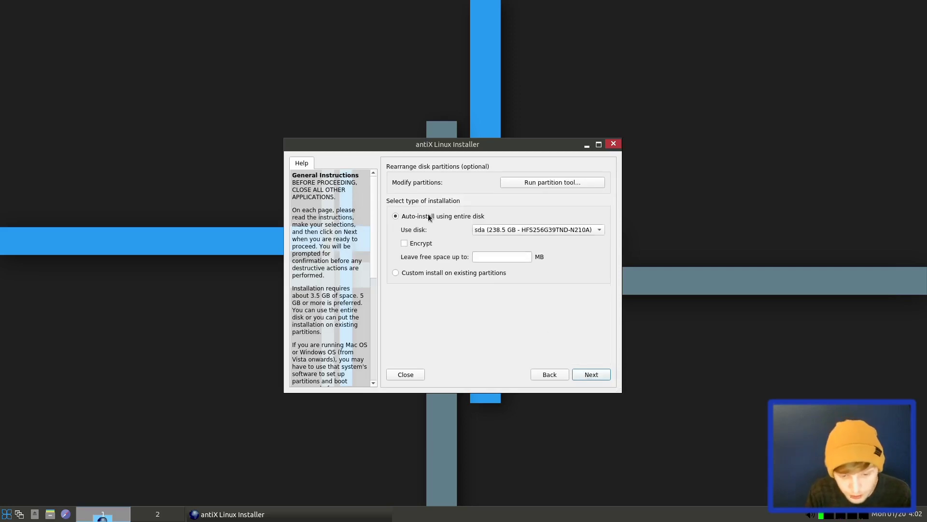
click(586, 373)
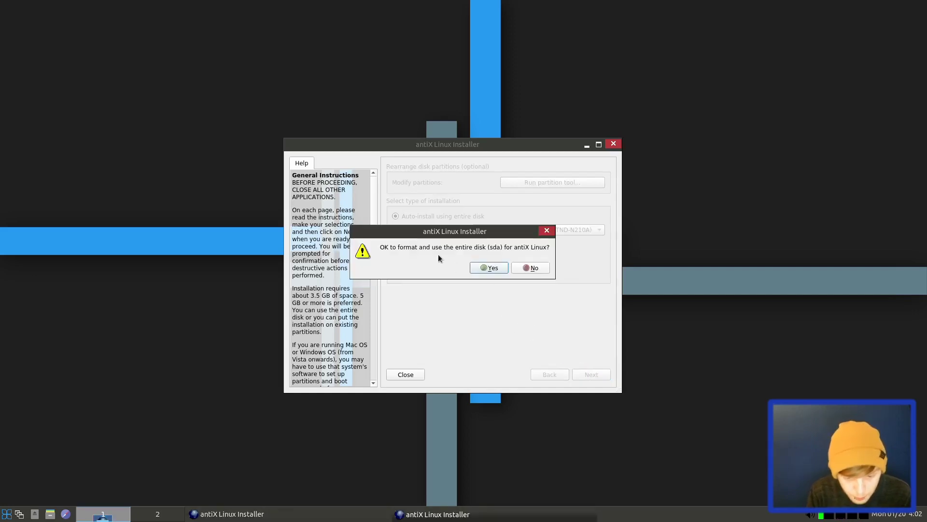
Confirm formatting sda and keep the default boot method and computer name
click(487, 268)
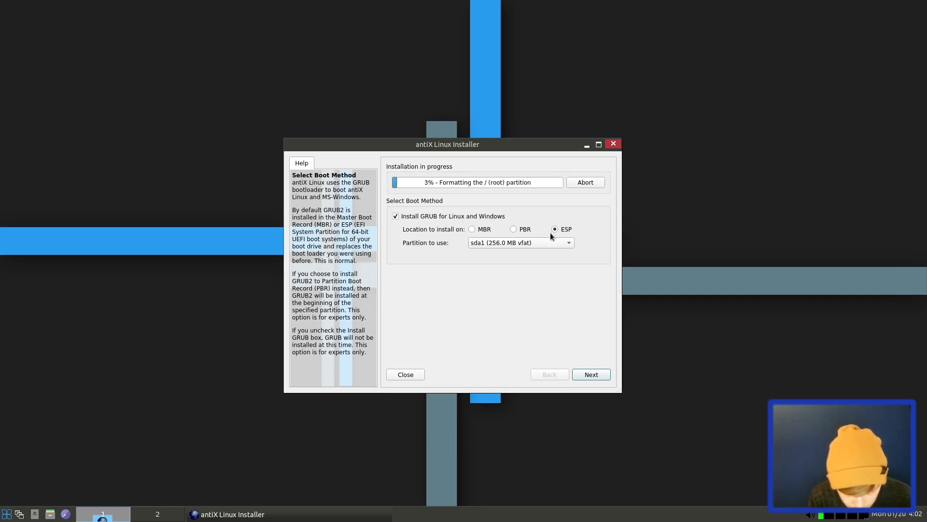
click(589, 376)
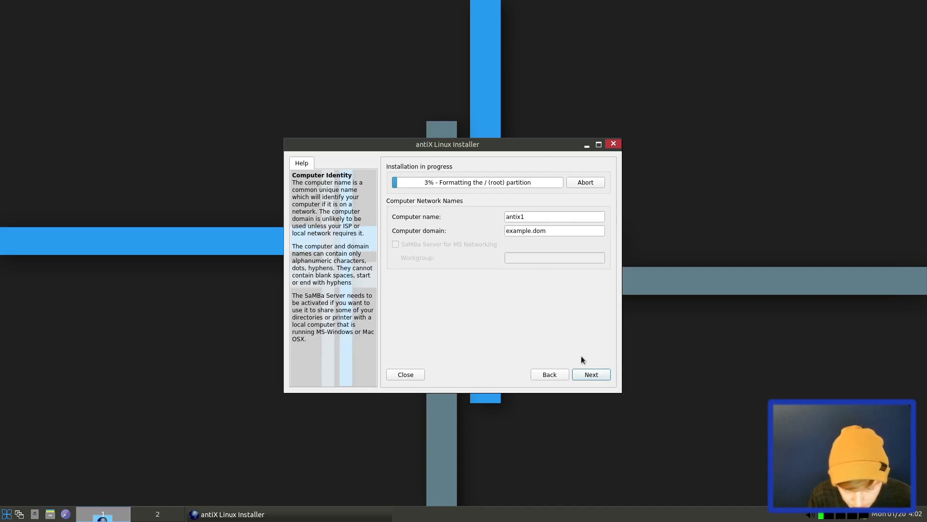
click(592, 375)
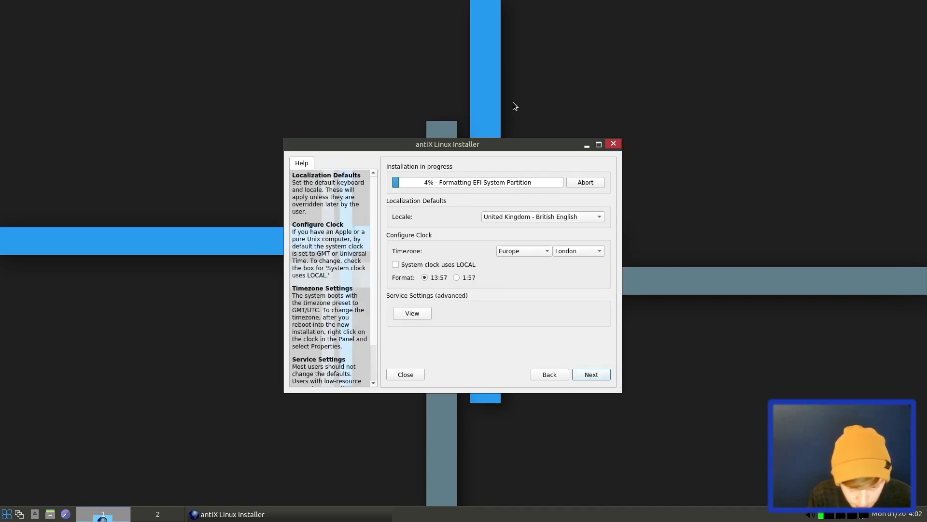
Set the locale to United Kingdom - British English with Europe timezone and continue
click(523, 216)
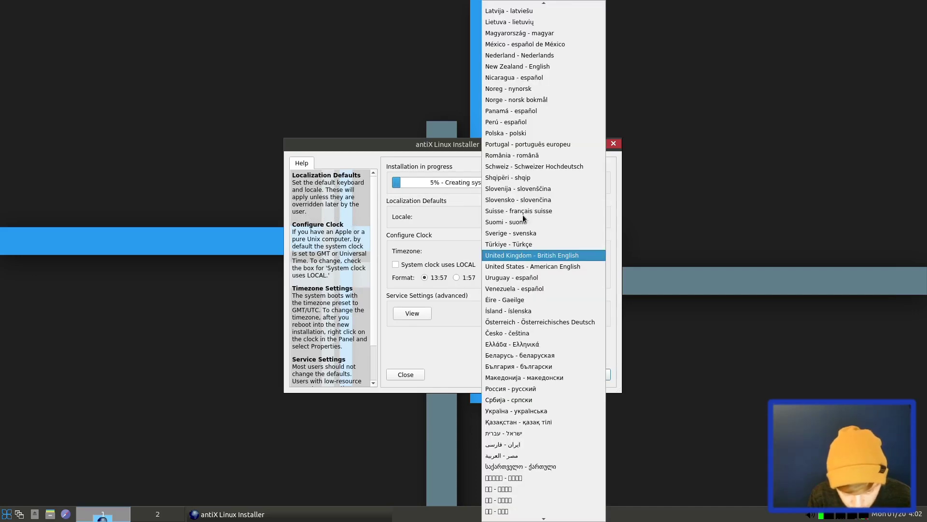
click(539, 255)
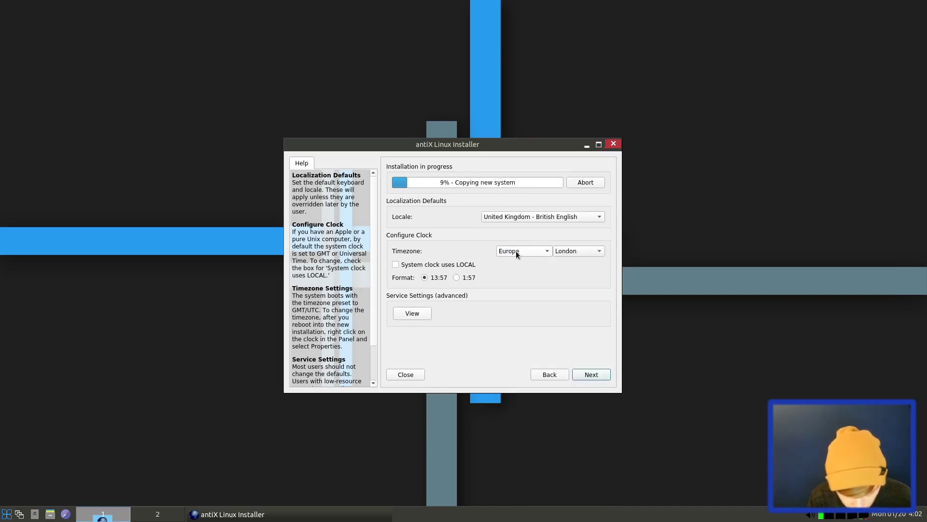
click(520, 251)
click(521, 251)
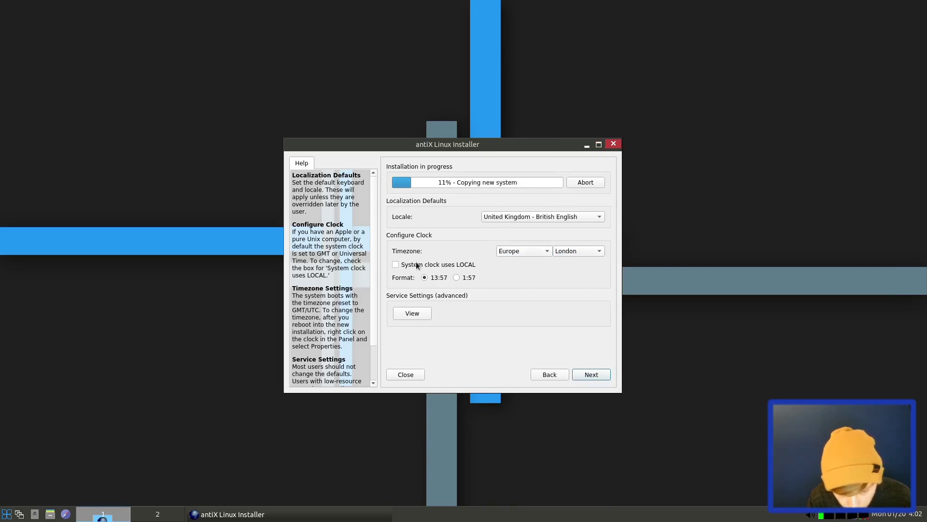
click(590, 374)
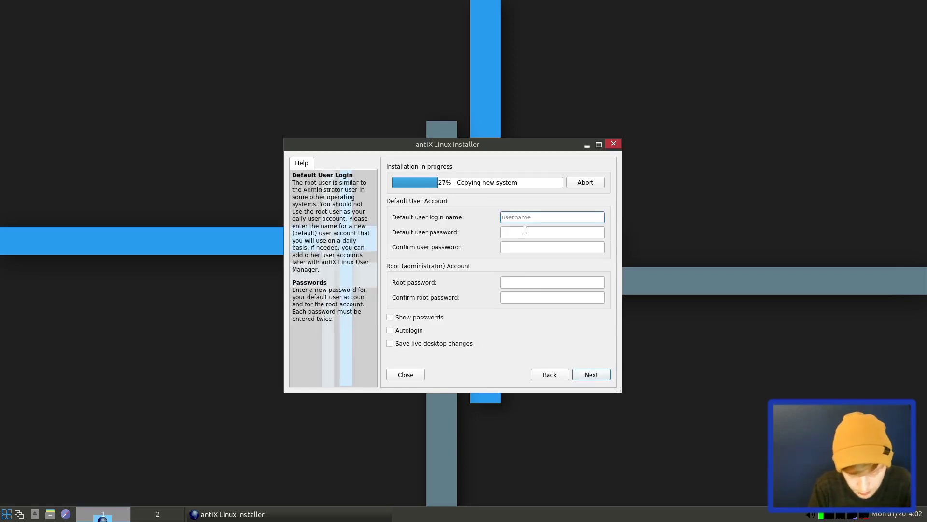
Enter the login name, set and confirm the user and root passwords, and enable autologin
text(tyler)
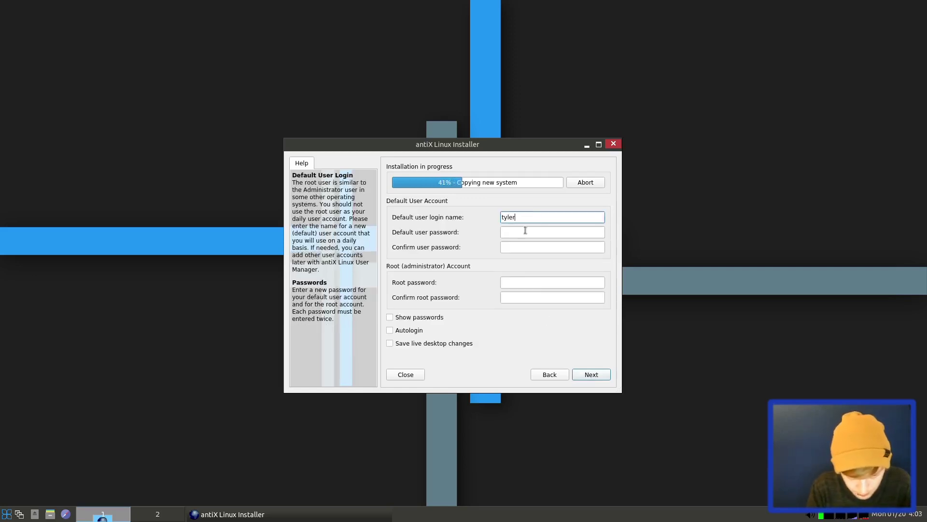
click(525, 229)
text(********)
key(Tab)
text(********)
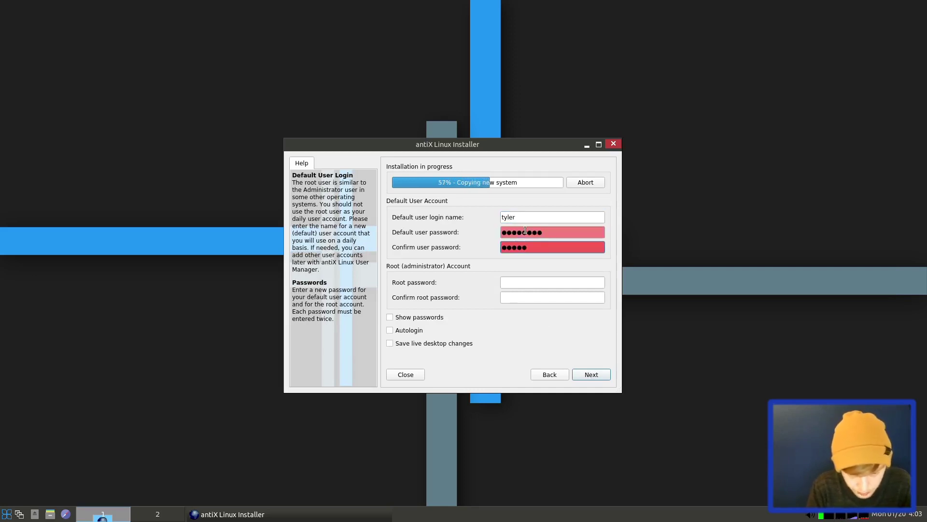
key(Tab)
text(*******)
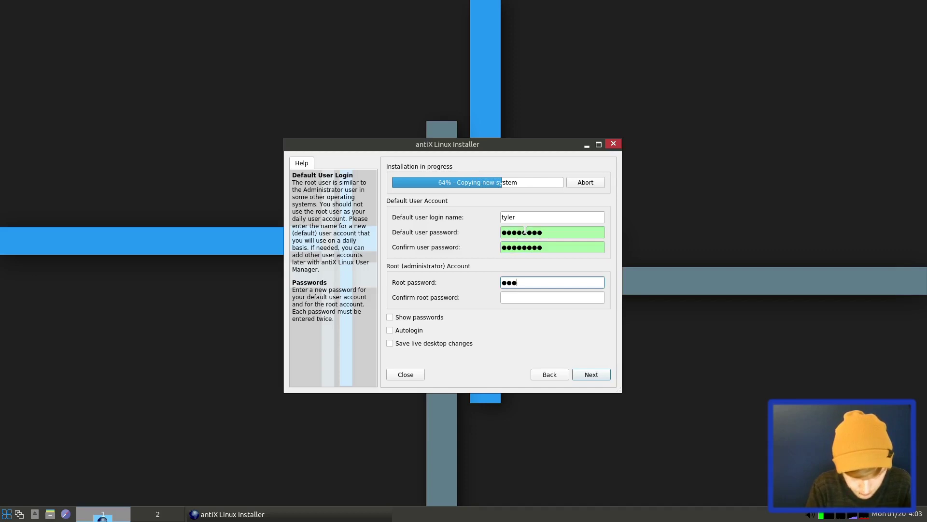
text(*)
key(Tab)
text(*******)
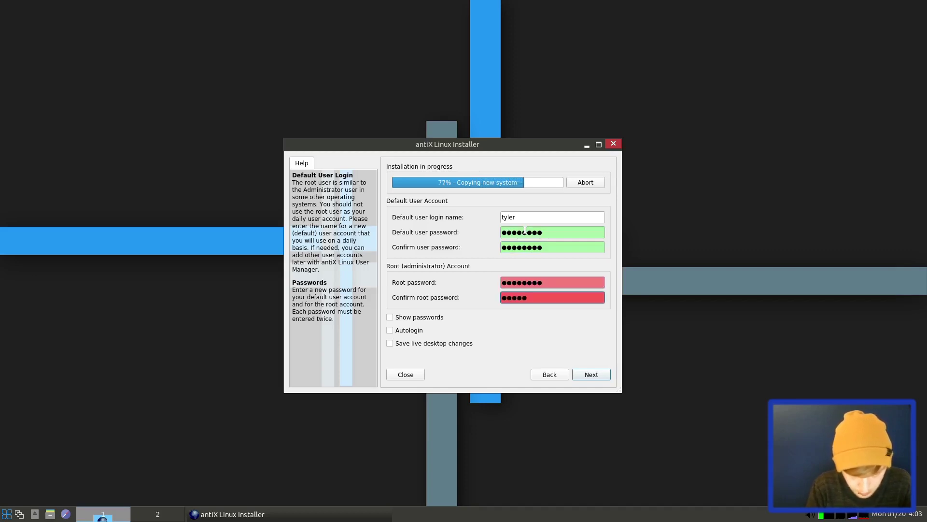
text(*)
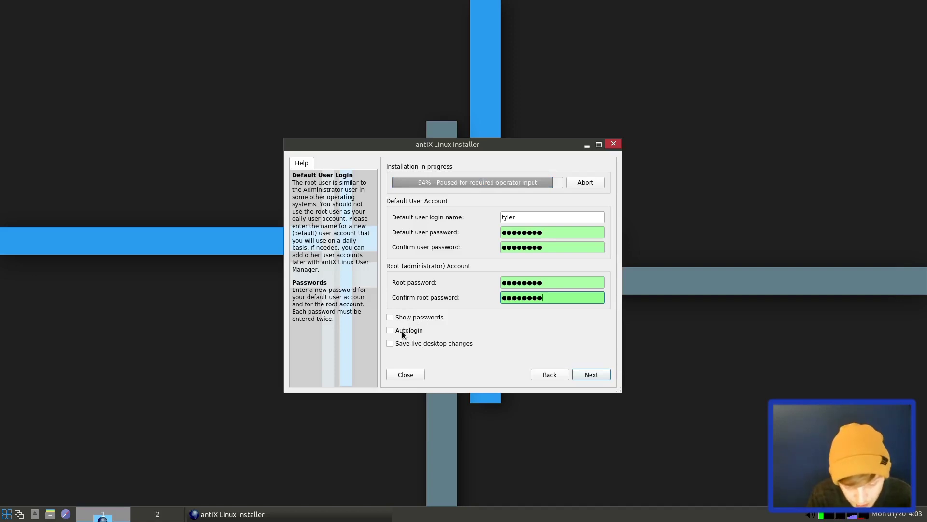
click(403, 334)
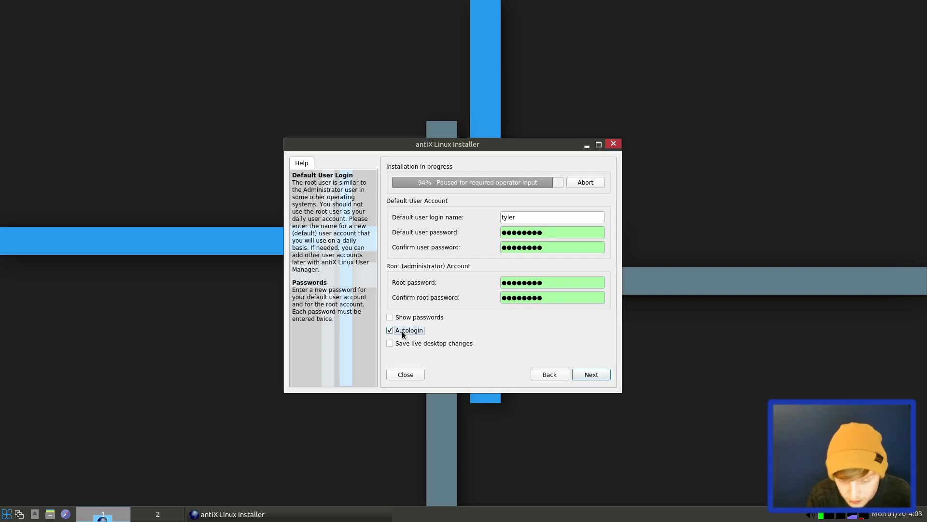
click(584, 374)
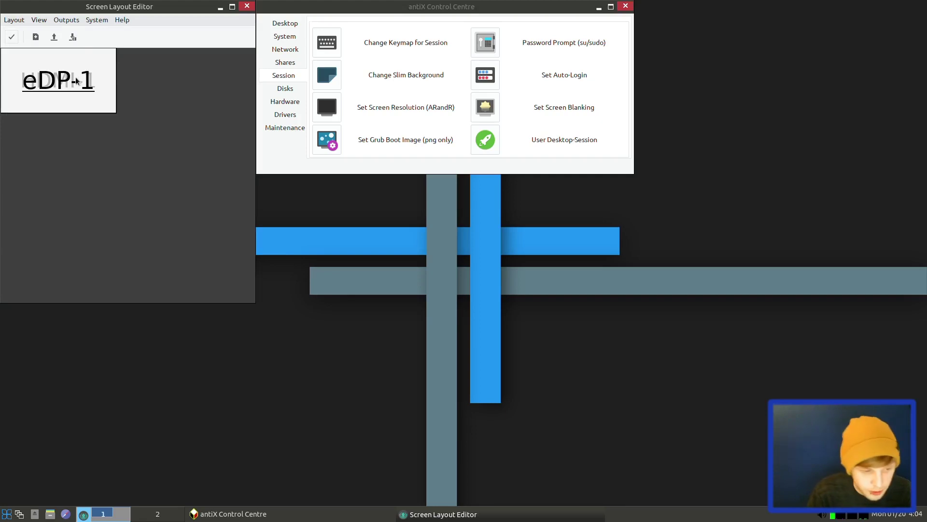
Nudge the eDP-1 output in the layout and close the Screen Layout Editor
mouse_move(76, 76)
mouse_down()
mouse_move(208, 77)
mouse_move(80, 78)
mouse_up()
click(243, 5)
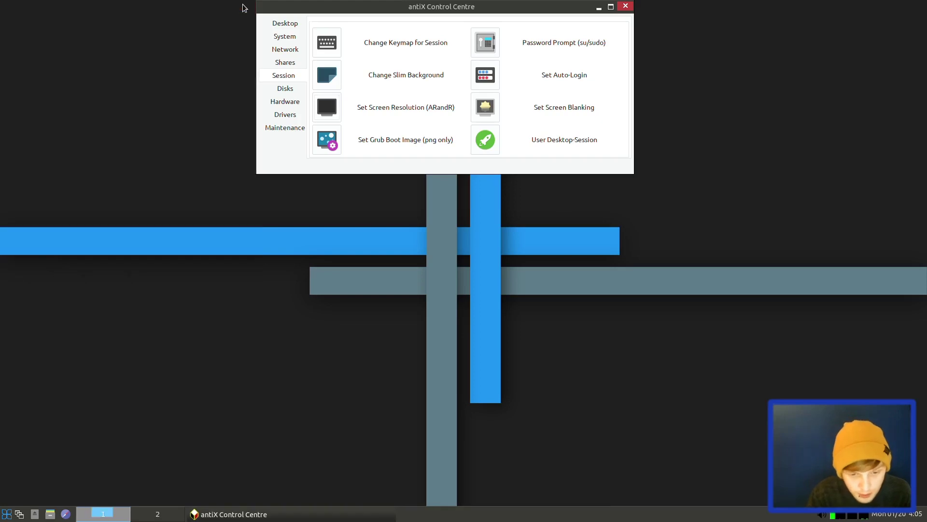
click(624, 6)
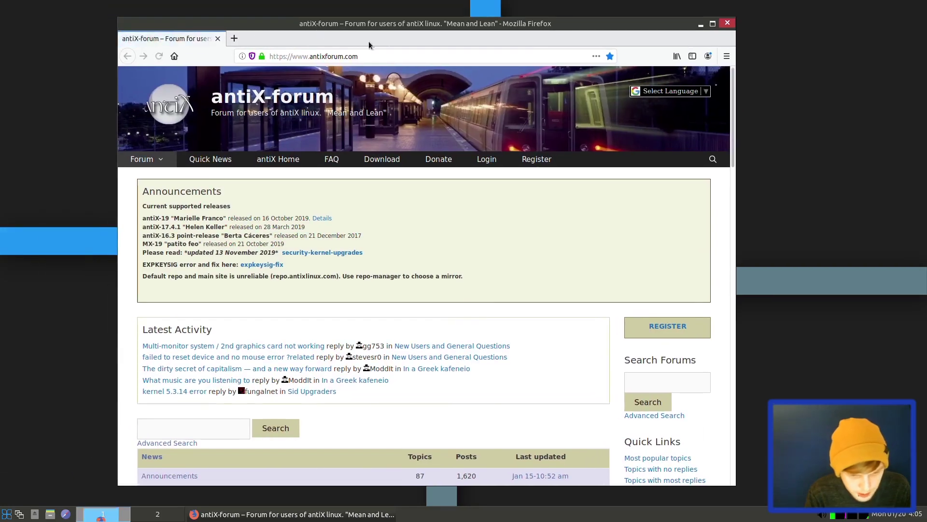
click(338, 155)
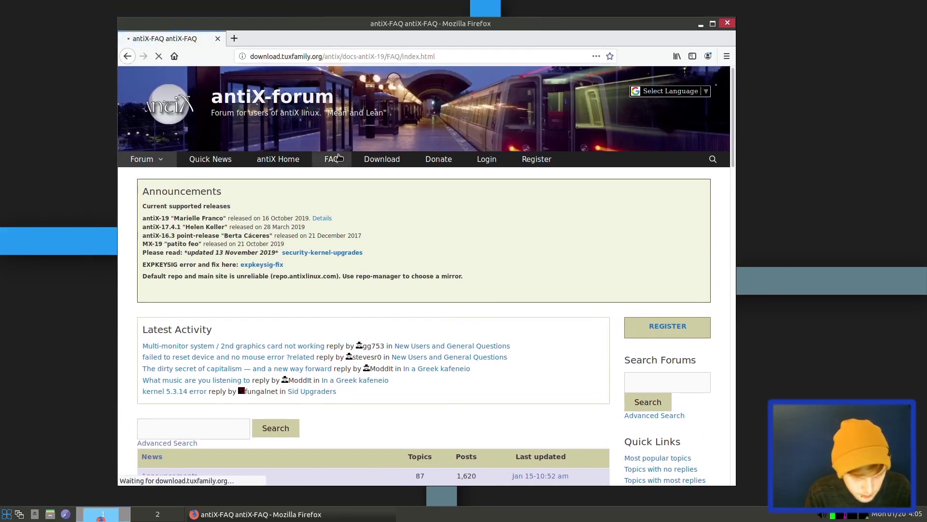
click(726, 25)
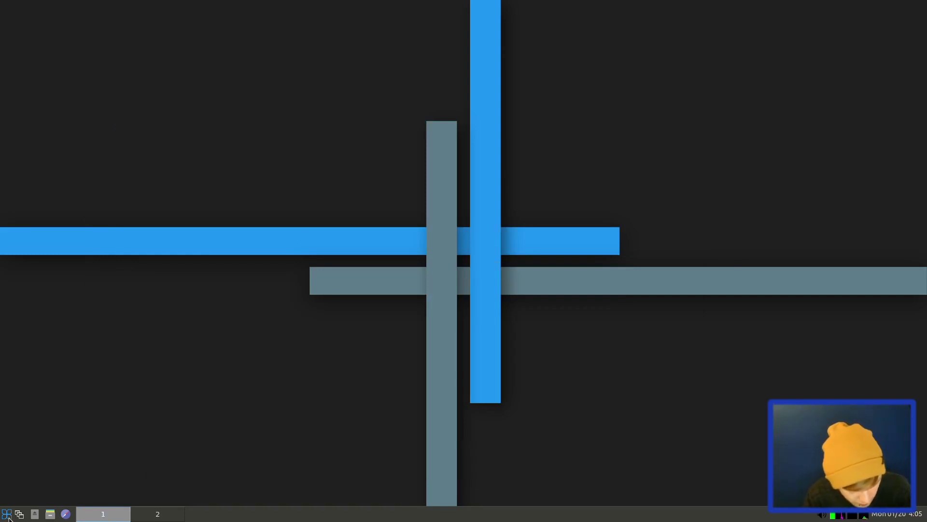
Browse the Applications menu through Accessories, Internet, Multimedia and Office to Preferences
click(9, 517)
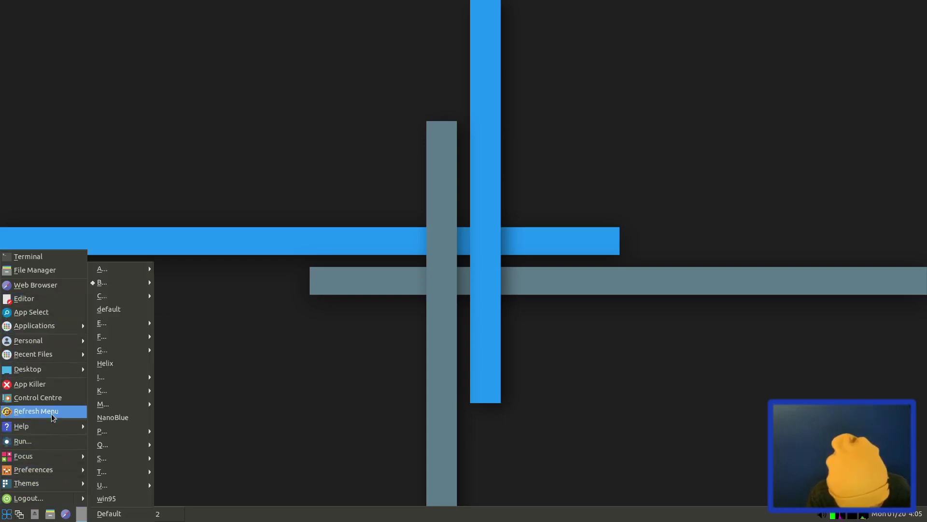
mouse_move(62, 331)
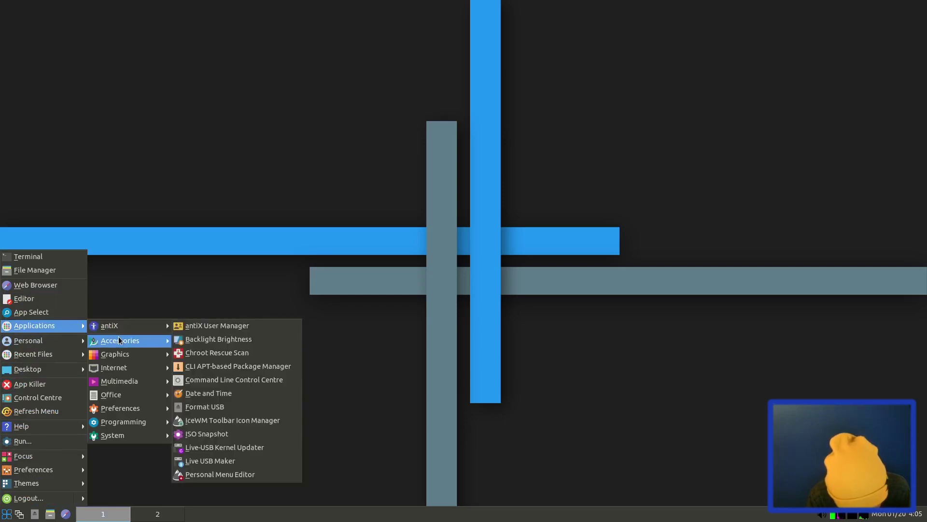
mouse_move(120, 344)
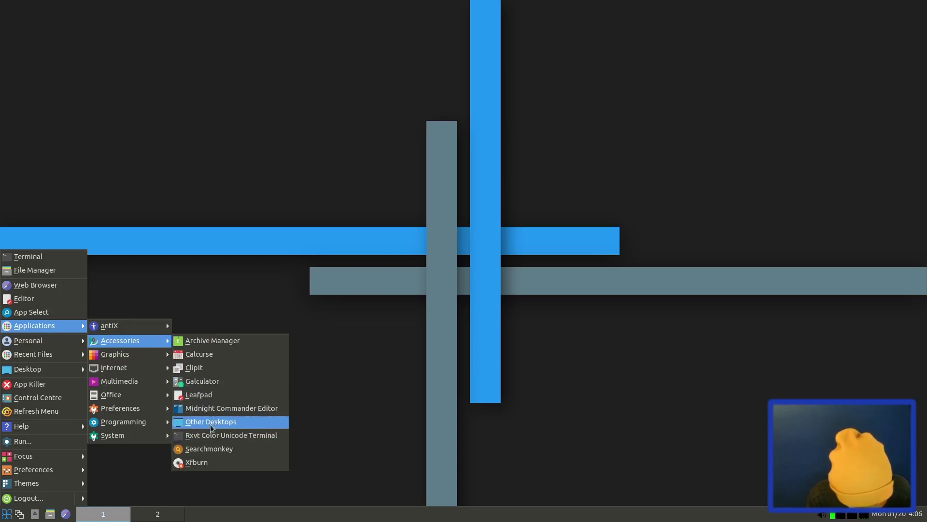
mouse_move(150, 355)
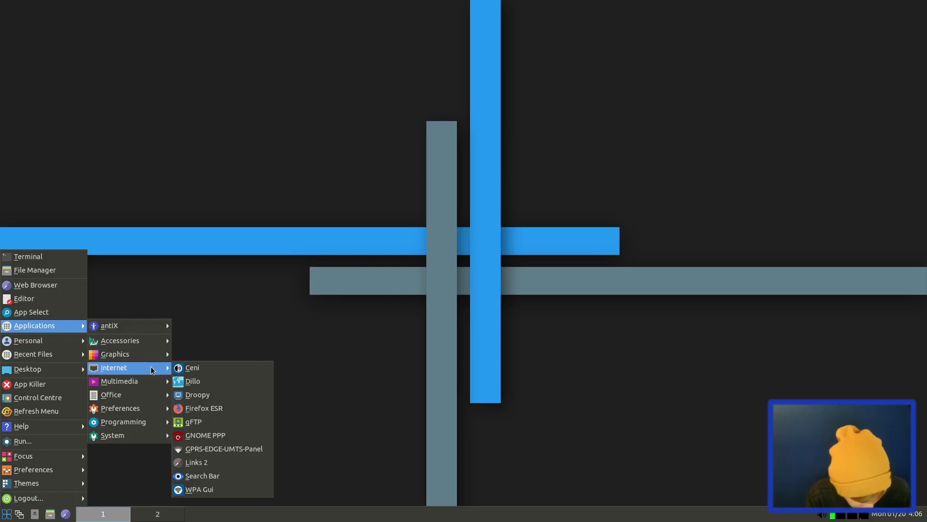
mouse_move(152, 381)
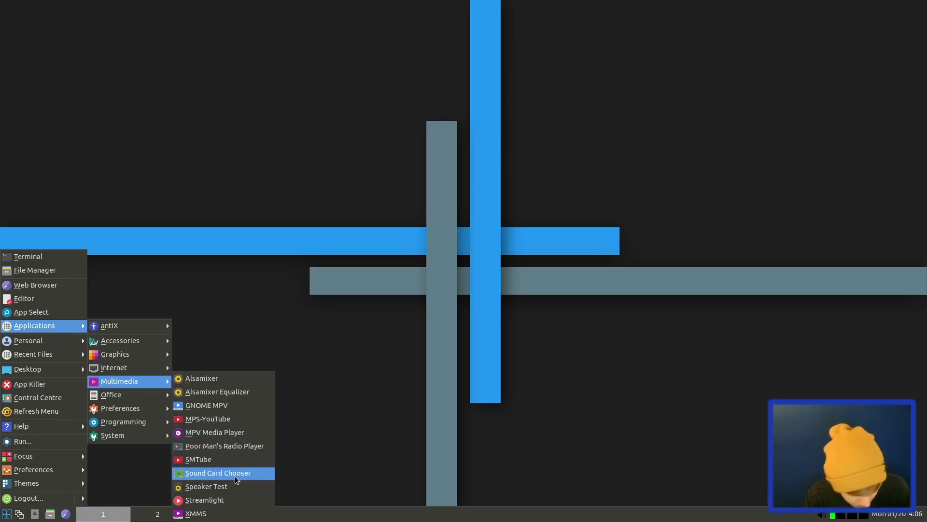
mouse_move(150, 402)
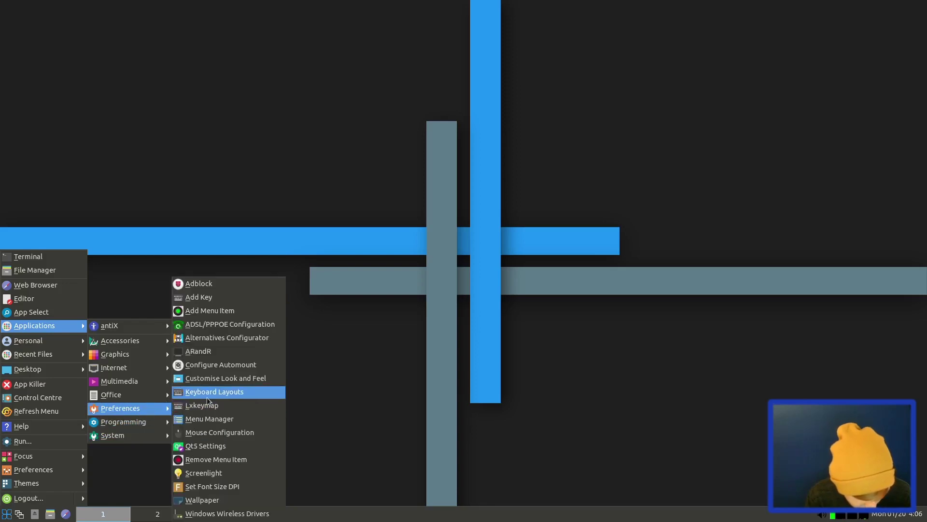
Launch Customise Look and Feel, centre its window, and start a Terminal
click(228, 379)
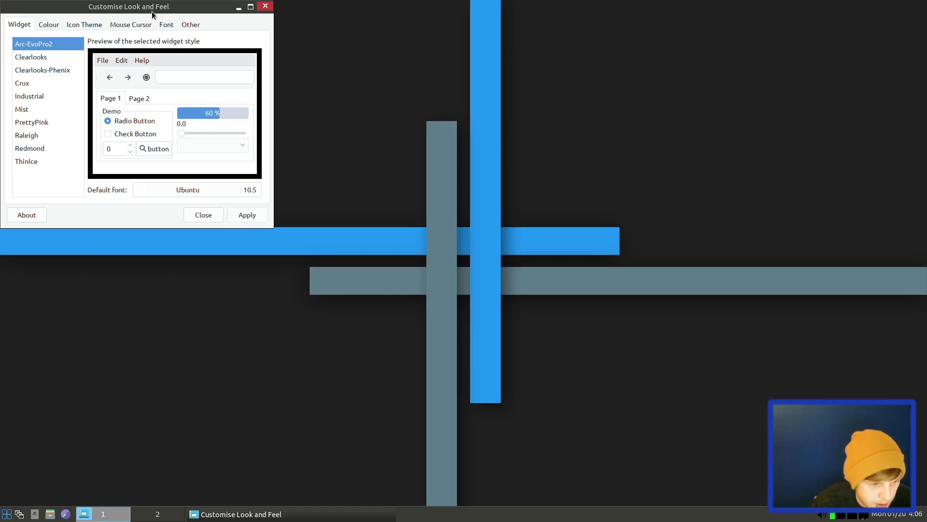
drag(152, 14, 451, 126)
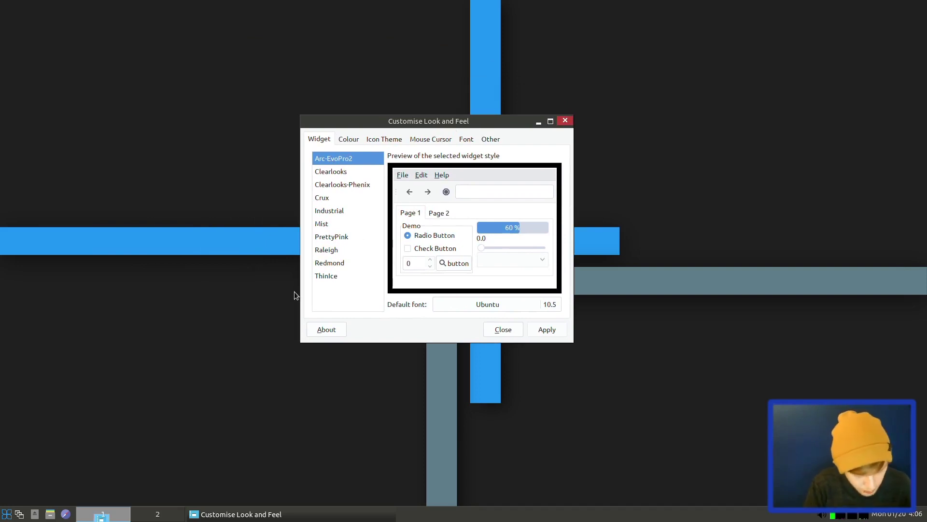
click(8, 513)
click(43, 257)
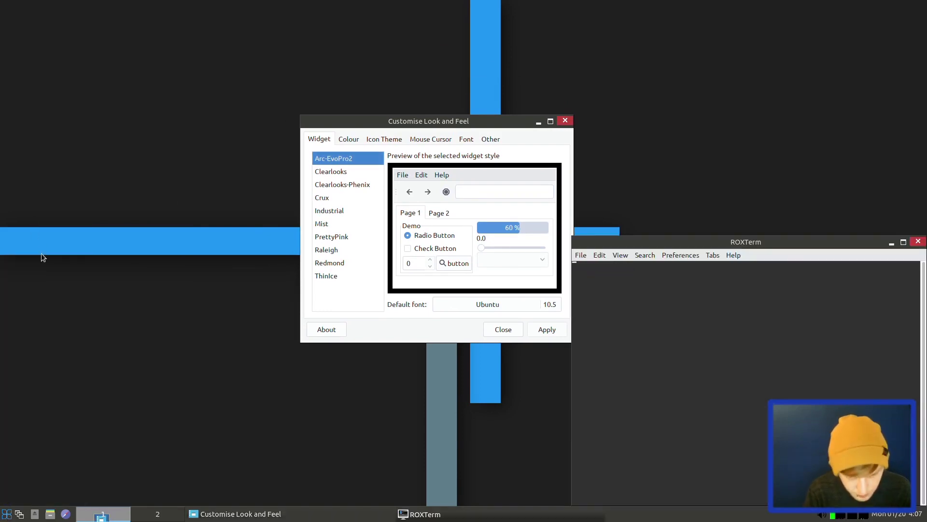
Refresh package lists with sudo apt update, authorising with the account password
drag(653, 240, 251, 106)
text(sudo apt jupdate)
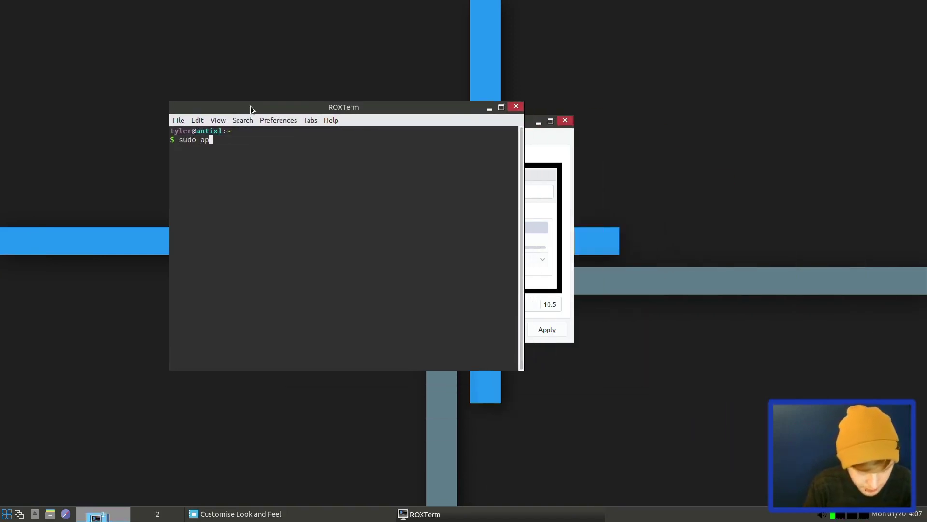
key(BackSpace)
key(BackSpace)
key(BackSpace)
key(BackSpace)
key(BackSpace)
key(BackSpace)
key(BackSpace)
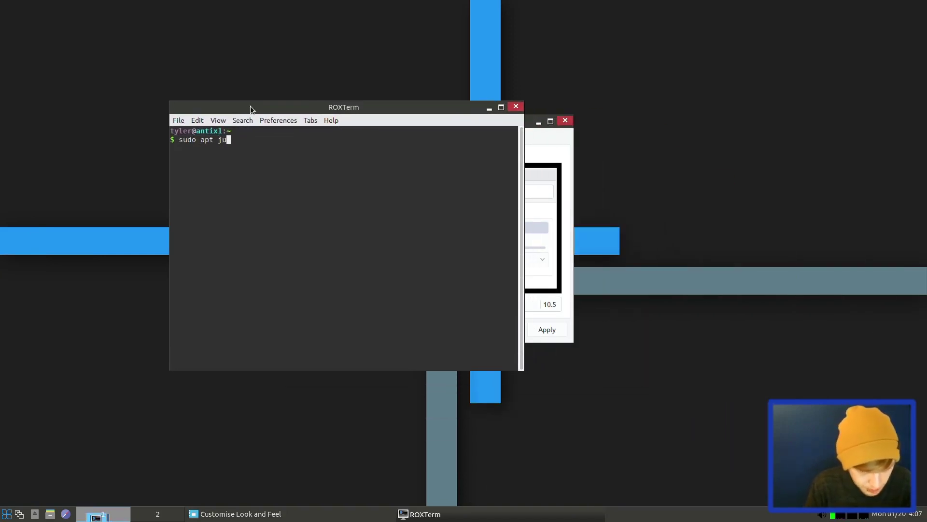
text(update)
key(Return)
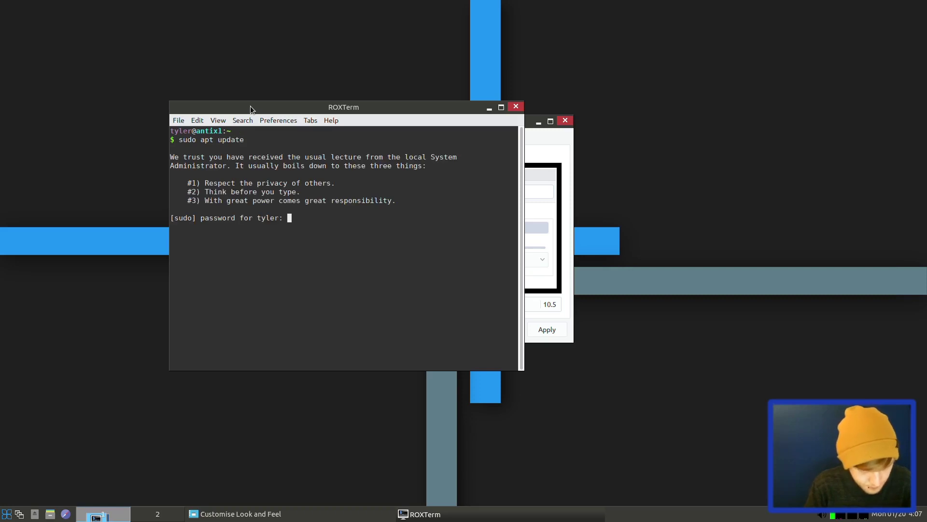
key(Return)
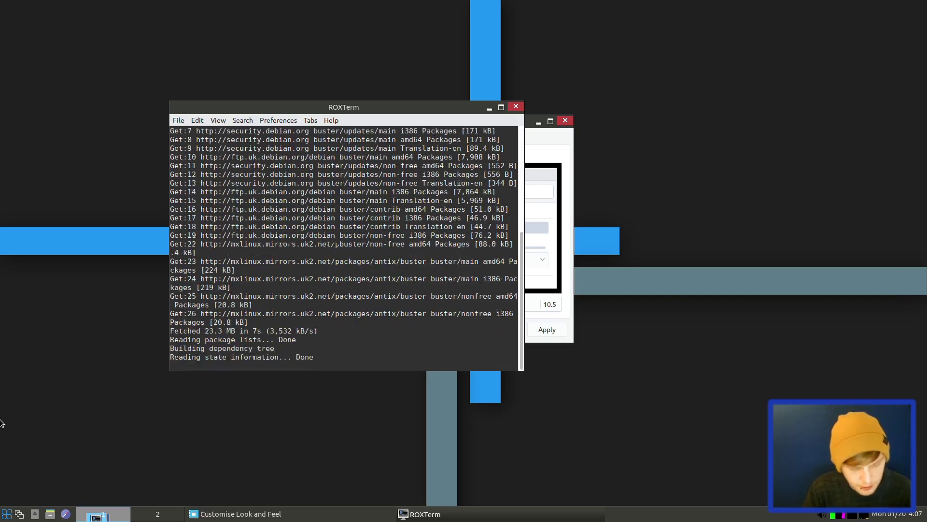
List the upgradable packages with apt list --upgradable
key(super)
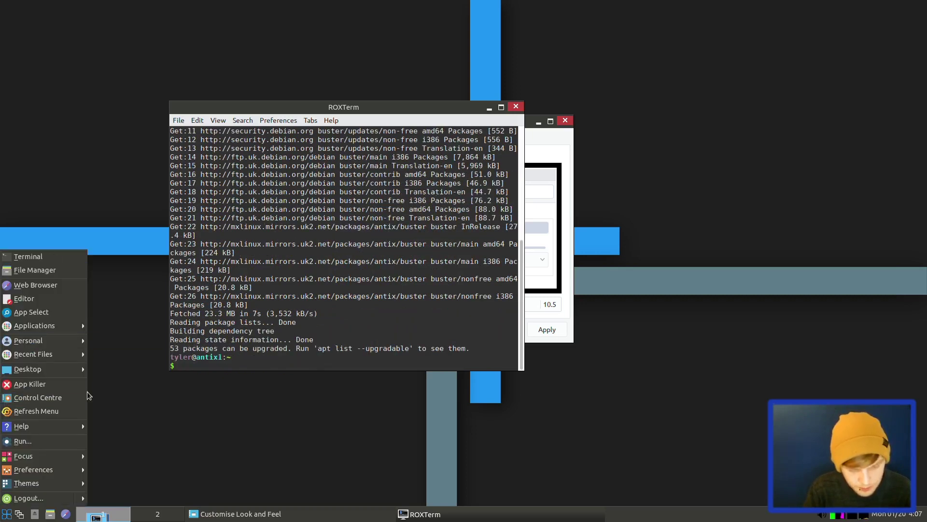
key(Escape)
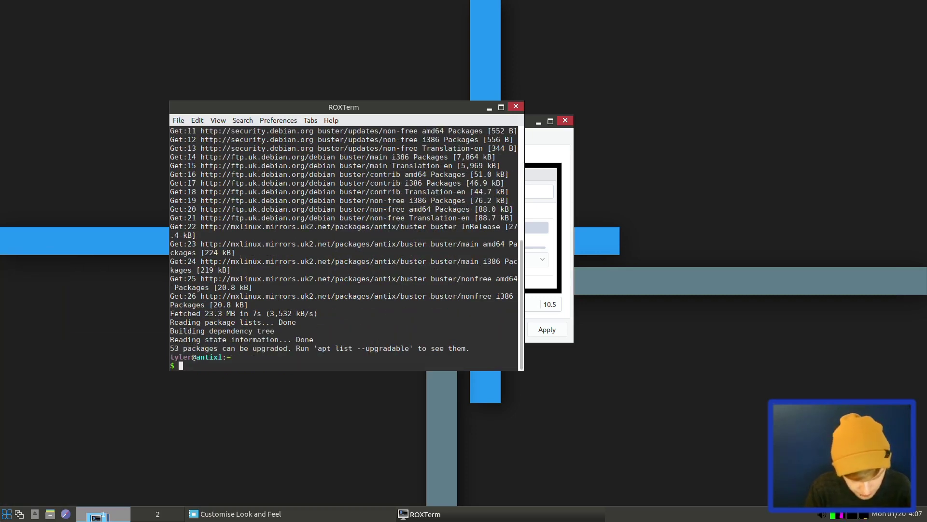
text(apt list --u)
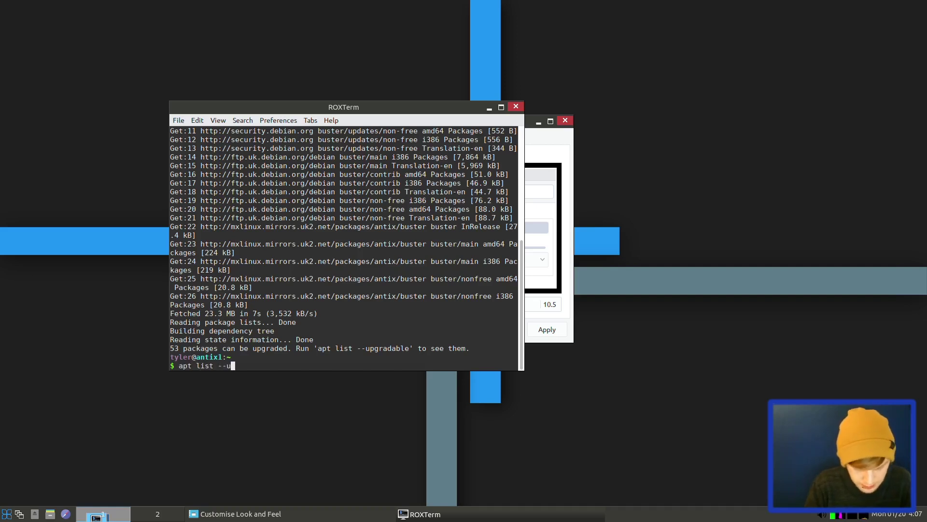
text(pgradable)
key(Return)
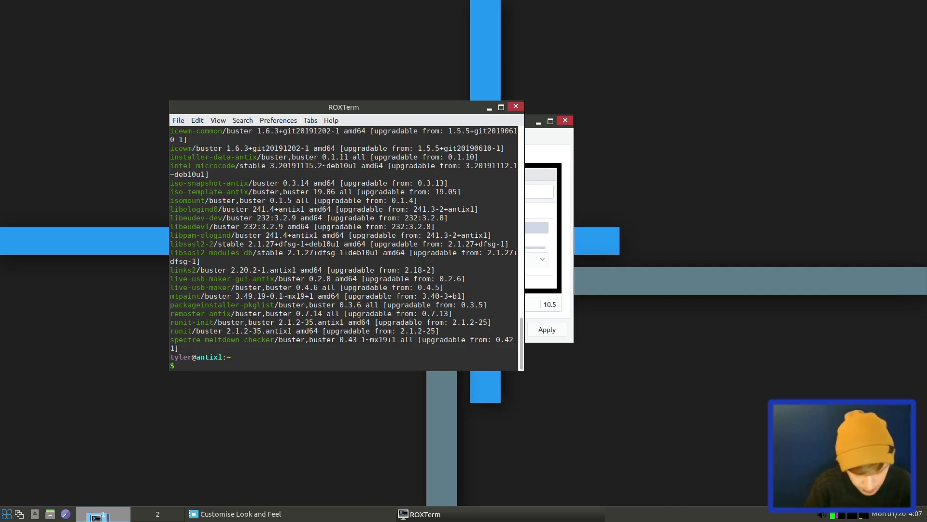
Run sudo apt upgrade -y and bring up the window list
text(sudo apt upgrade -y)
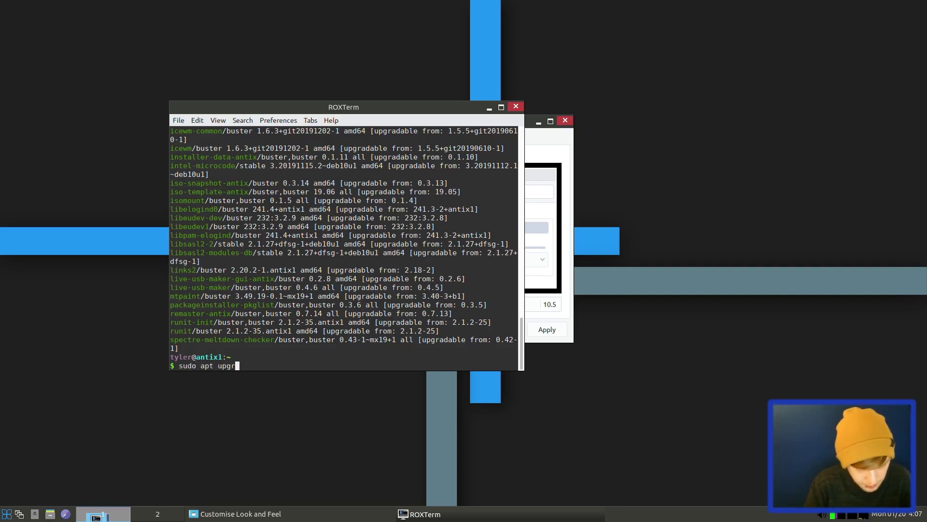
key(Return)
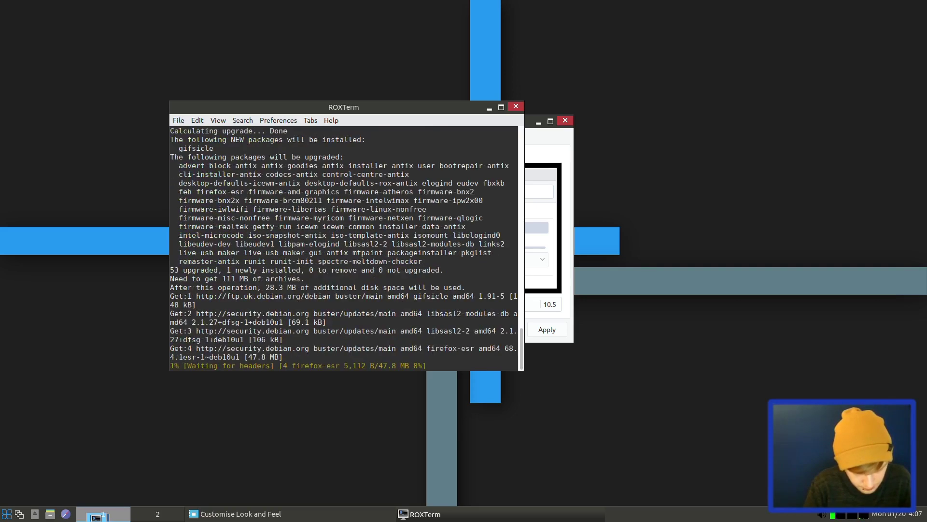
key(ctrl+alt+Escape)
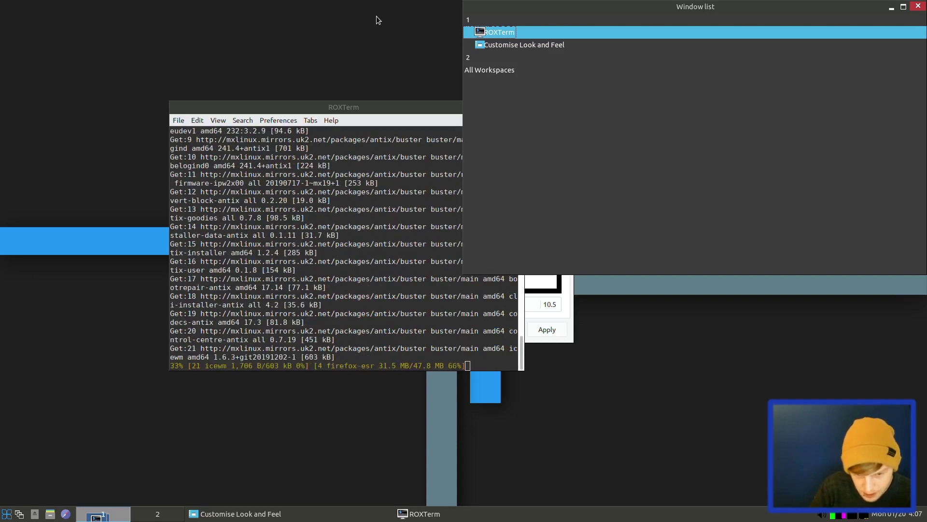
key(ctrl+alt+Escape)
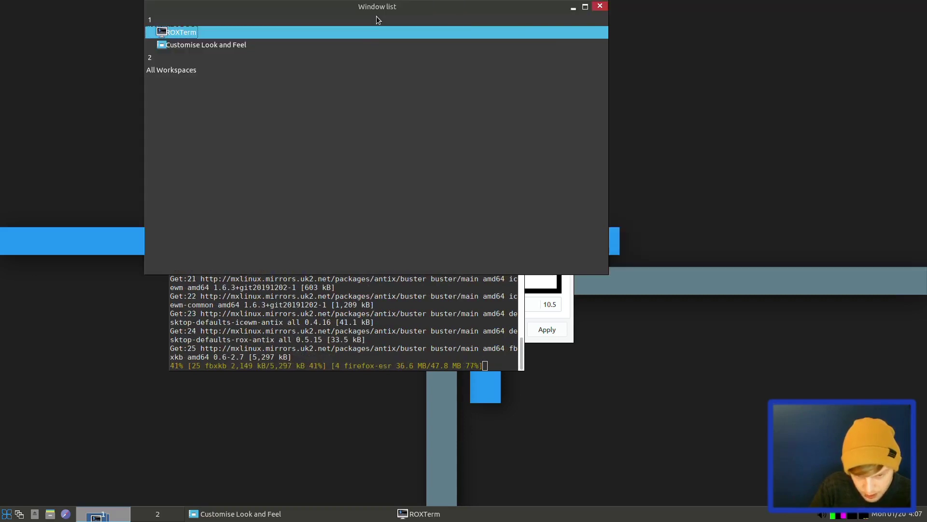
Close the IceWM window list and move the terminal to the right of the screen
right_click(716, 65)
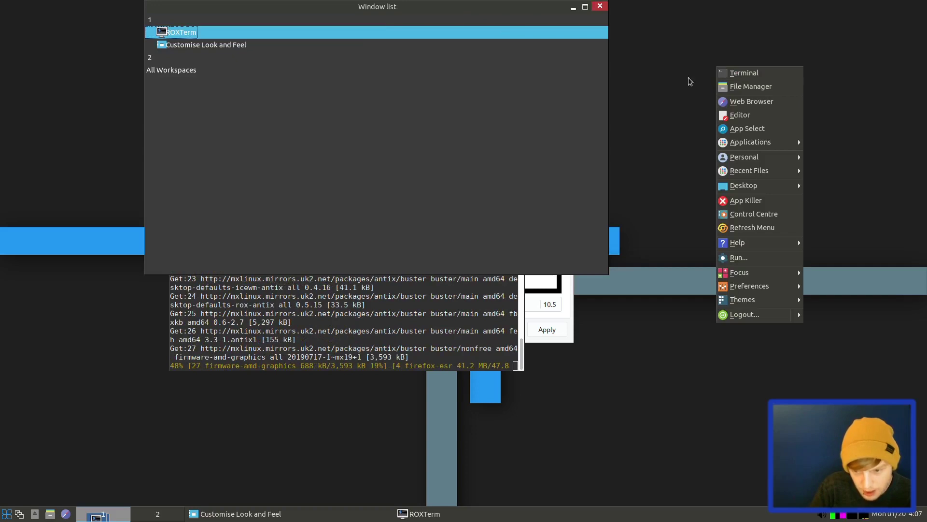
click(661, 96)
right_click(662, 96)
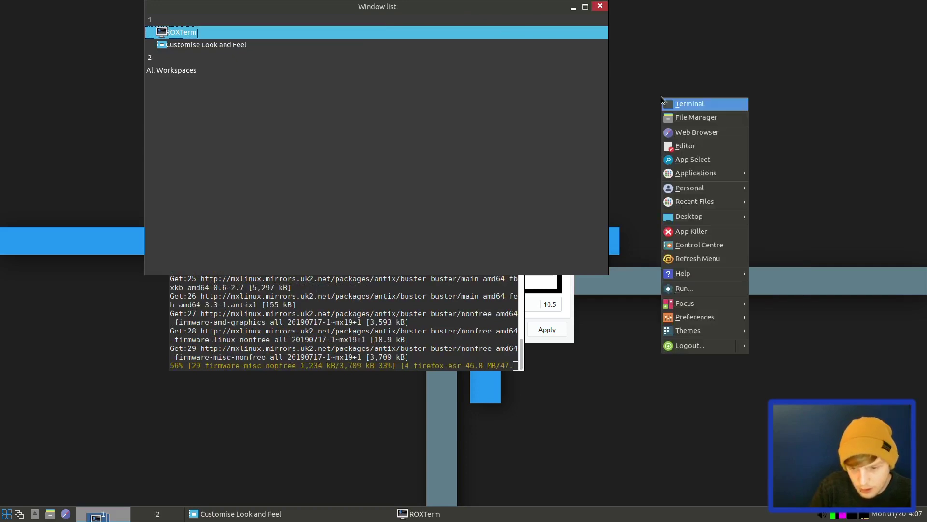
click(703, 78)
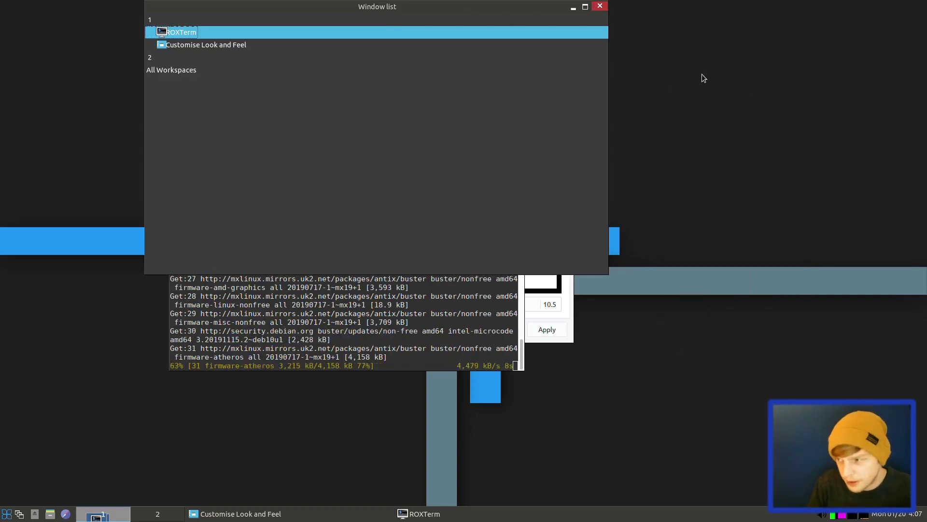
right_click(702, 75)
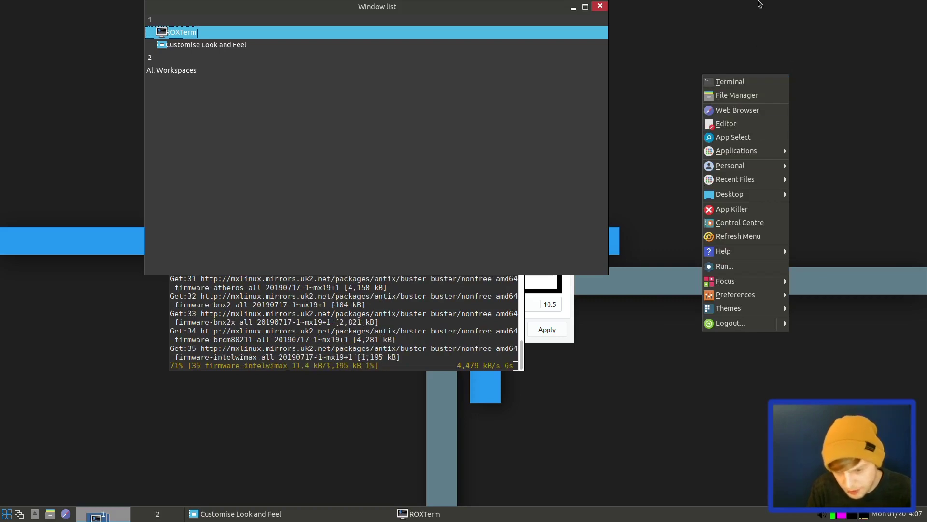
click(794, 75)
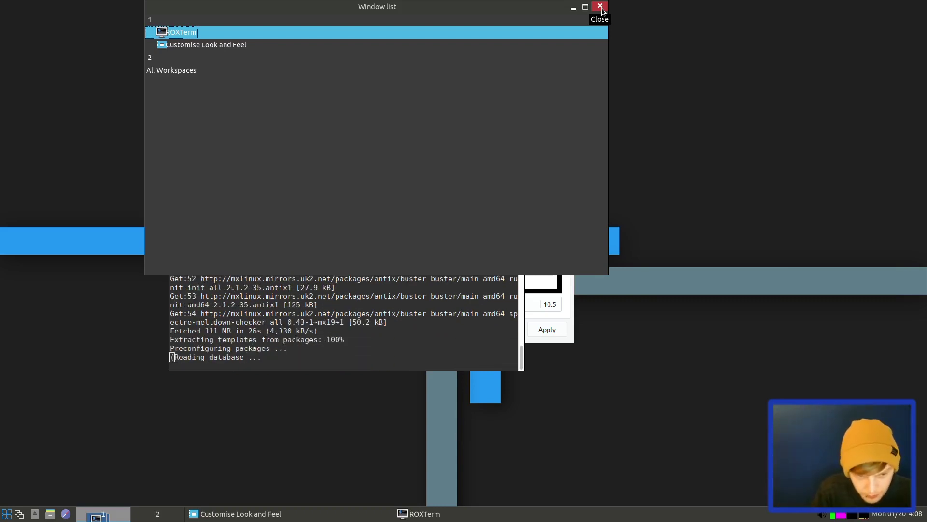
click(601, 6)
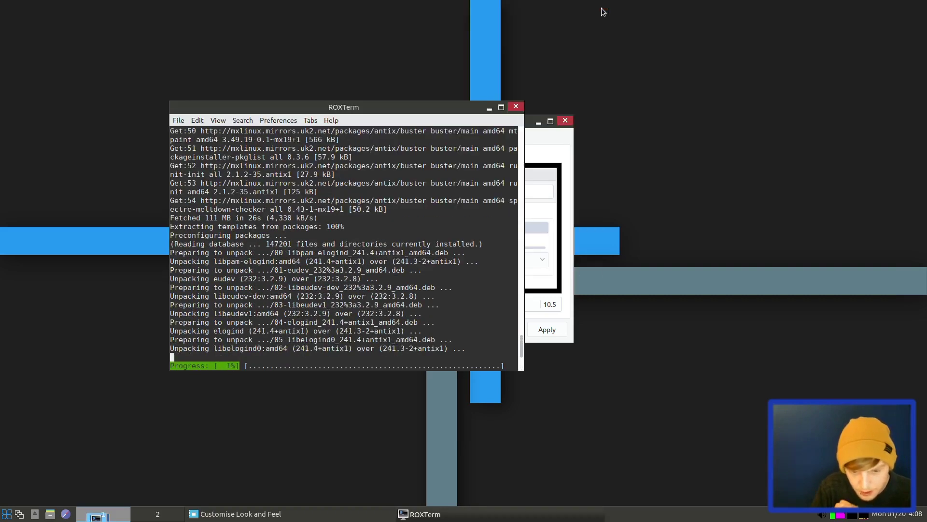
drag(373, 110, 716, 102)
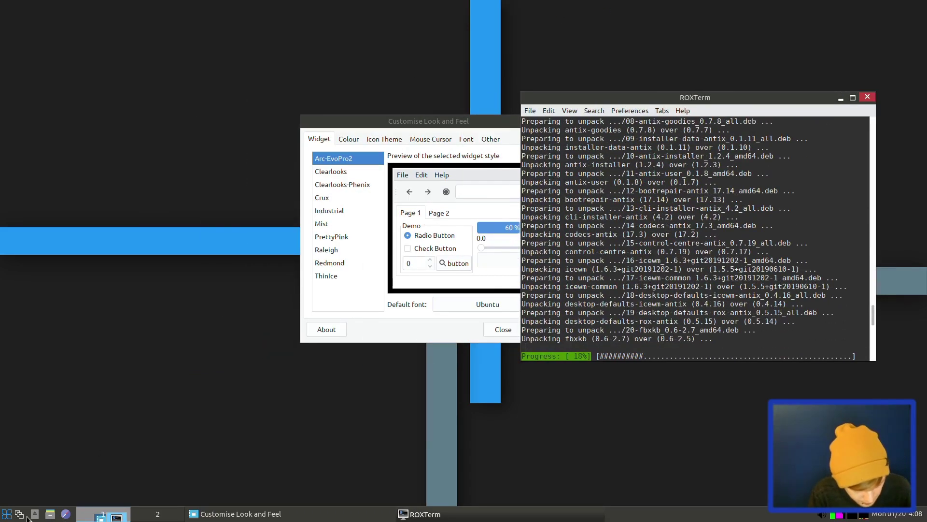
Launch the web browser from the start menu
click(6, 513)
mouse_move(48, 356)
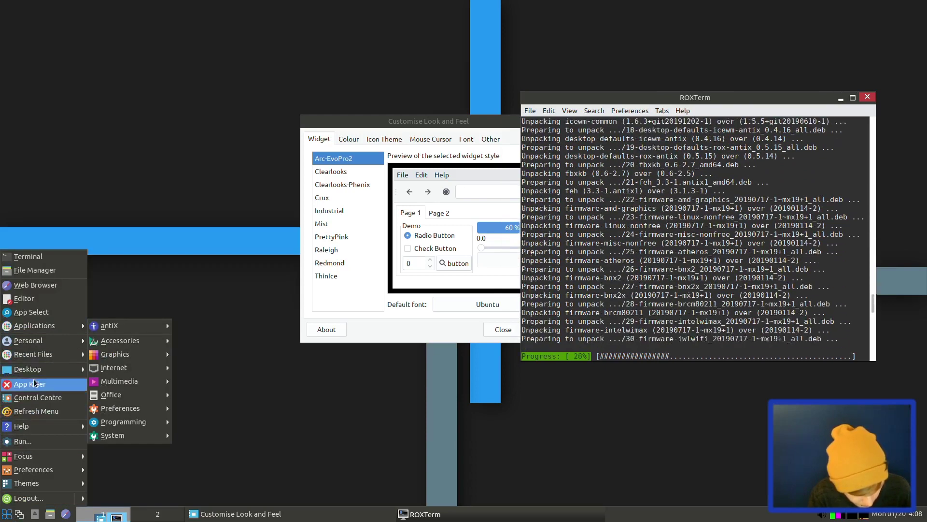
mouse_move(54, 327)
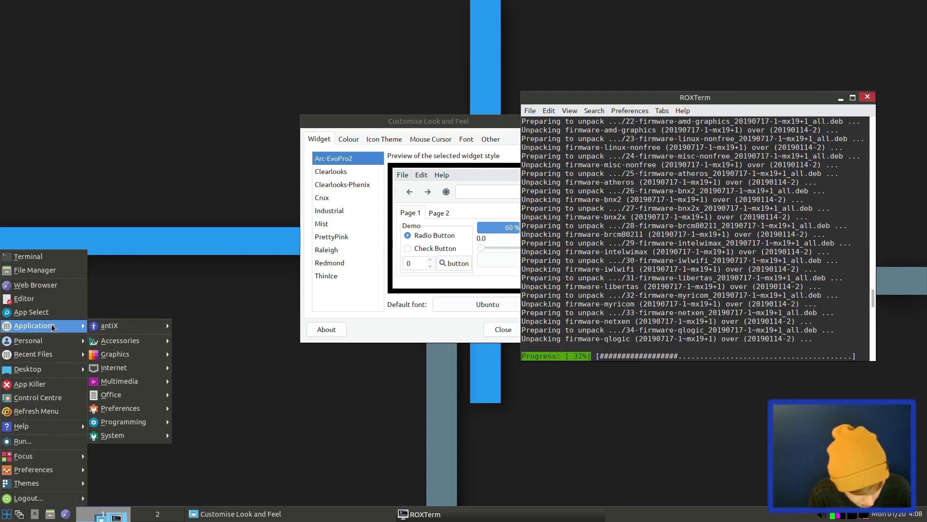
mouse_move(77, 498)
click(66, 515)
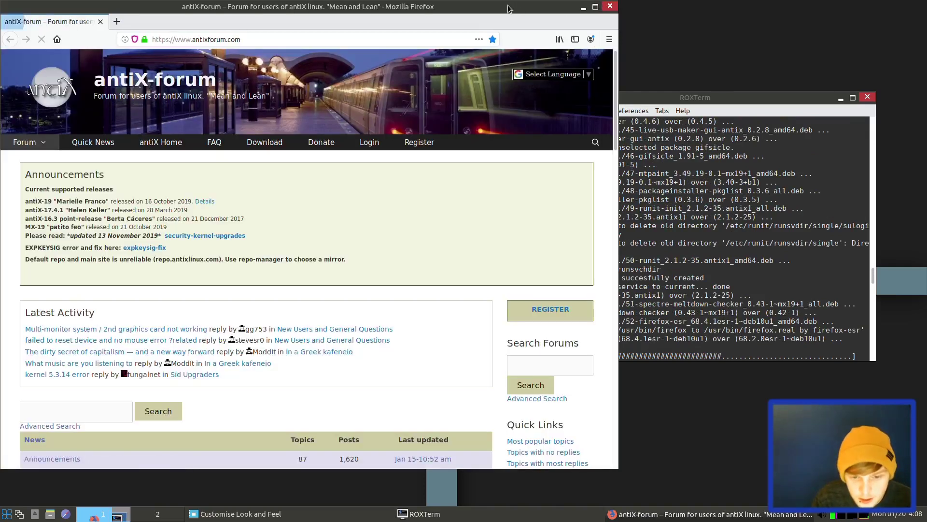
Search for 'arc-icons' and open the Arc-ICONS page on gnome-look.org
drag(508, 6, 616, 29)
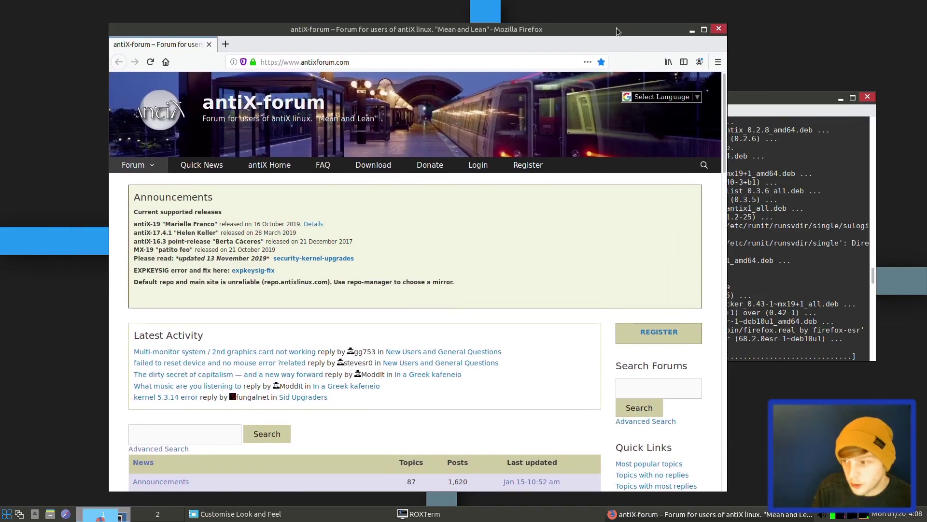
click(301, 61)
text(arc-i)
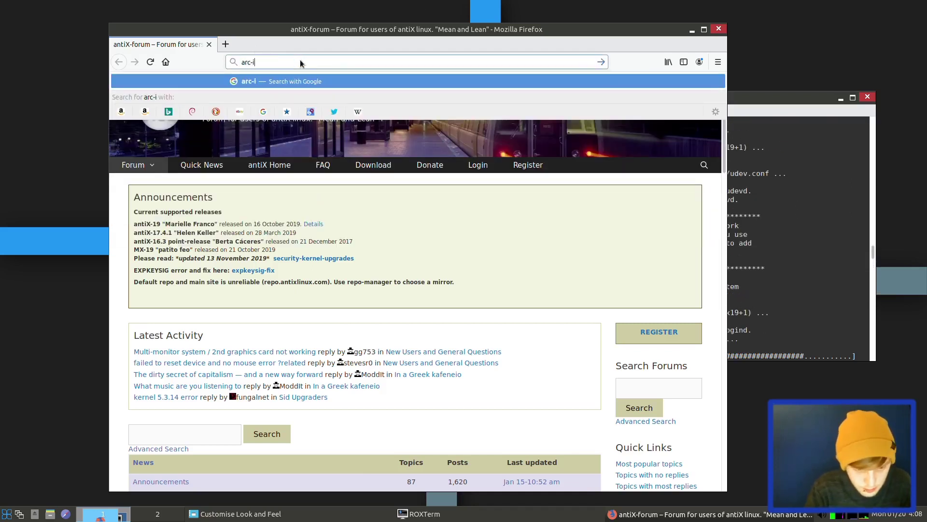
text(cons)
key(Return)
key(ctrl+t)
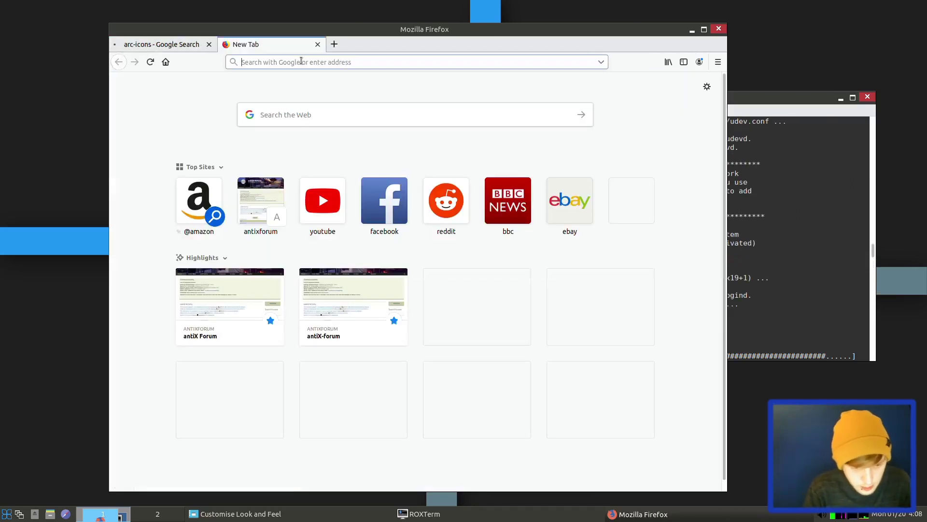
text(atc-darkest)
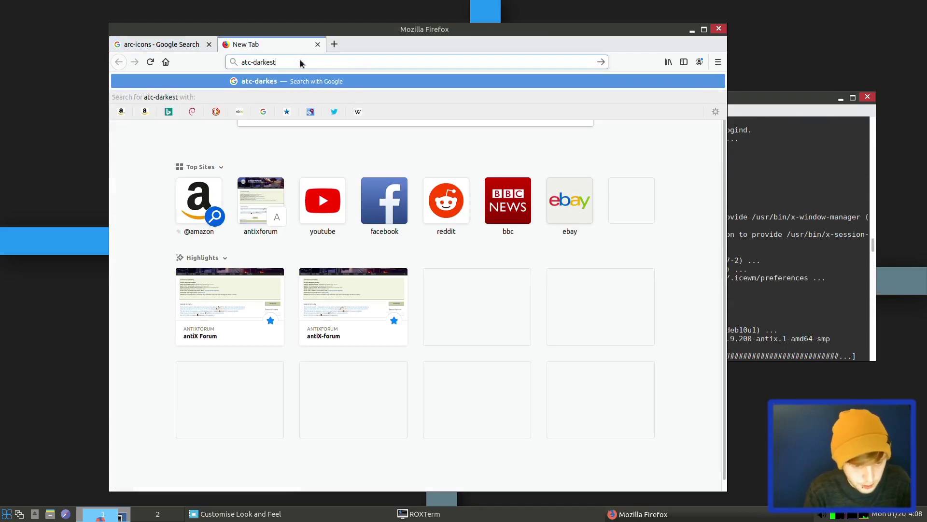
key(Return)
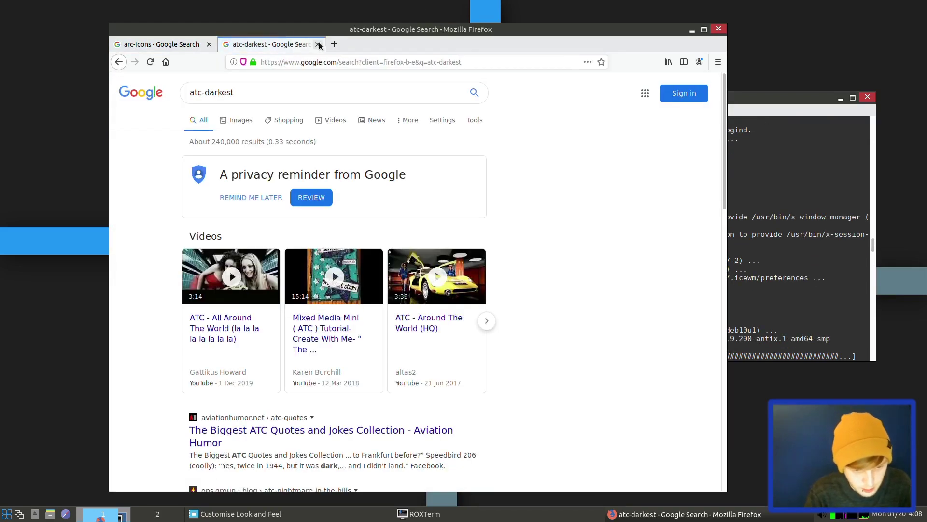
click(318, 45)
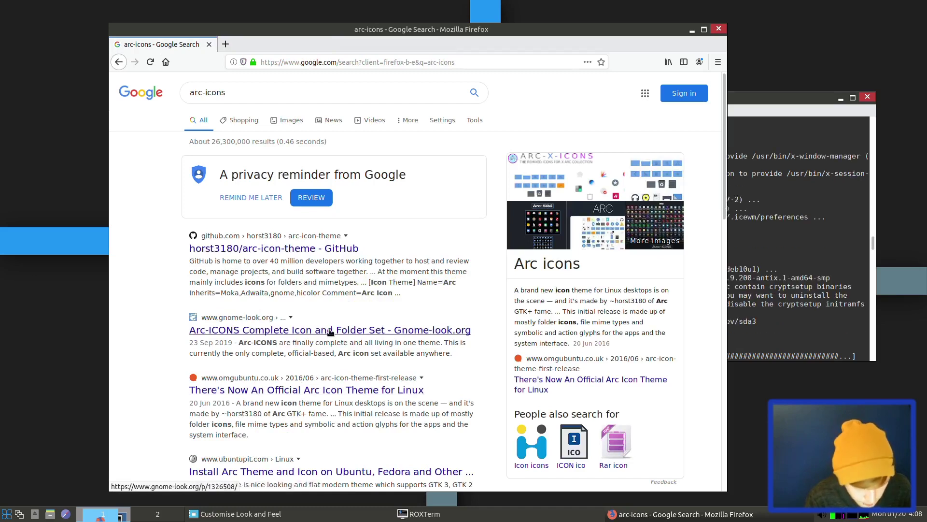
click(265, 331)
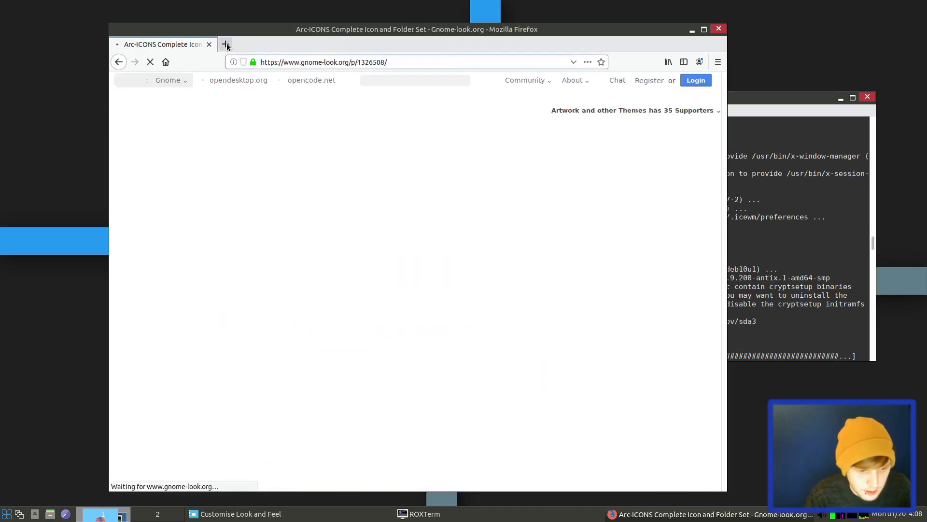
In a new tab, search 'albert deb' and open the Installing Albert documentation
click(226, 44)
text(l)
key(BackSpace)
text(albert deb)
key(Return)
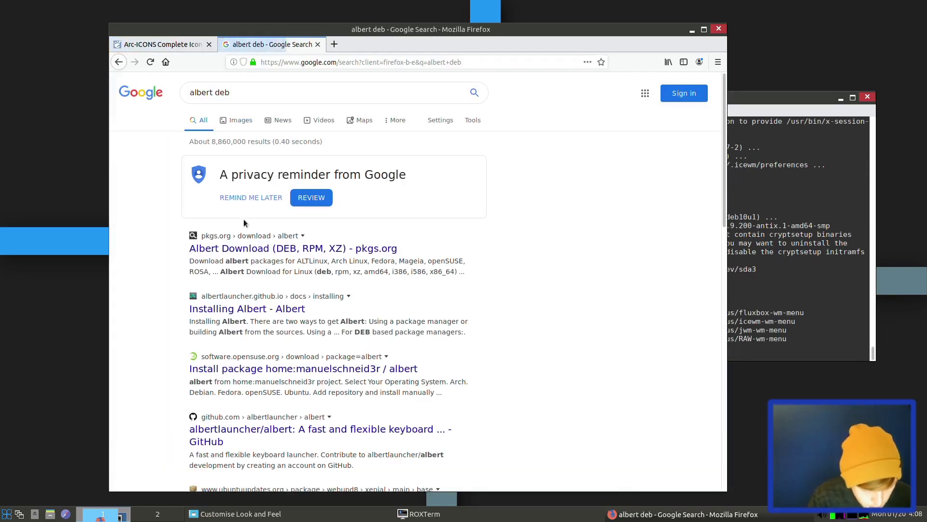
click(295, 308)
scroll(433, 282, down, 5)
scroll(434, 281, down, 3)
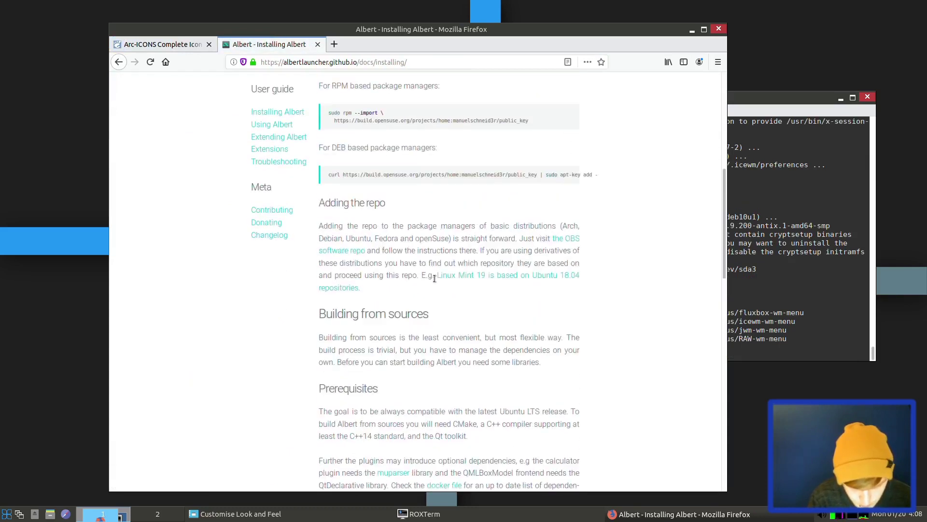
Save the Debian 10 amd64 albert_0.16.1_amd64.deb package from the OBS repo
click(571, 239)
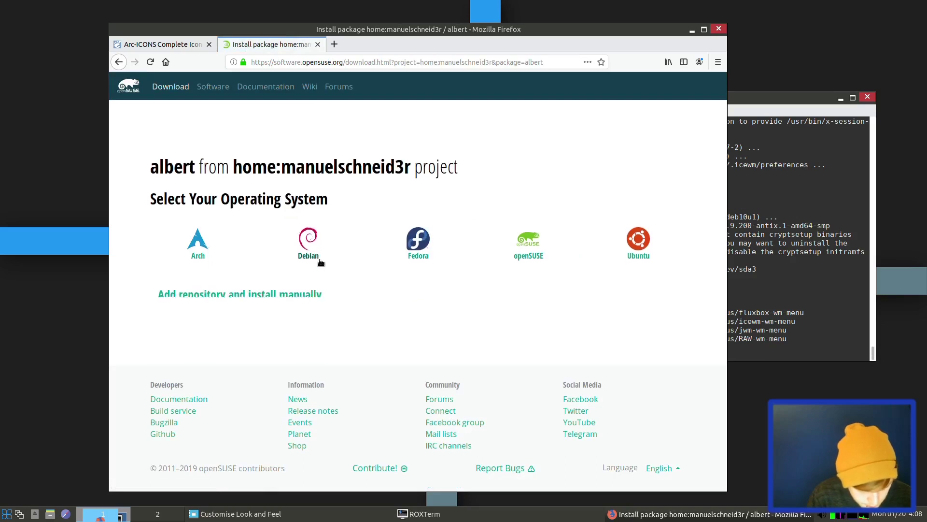
click(205, 297)
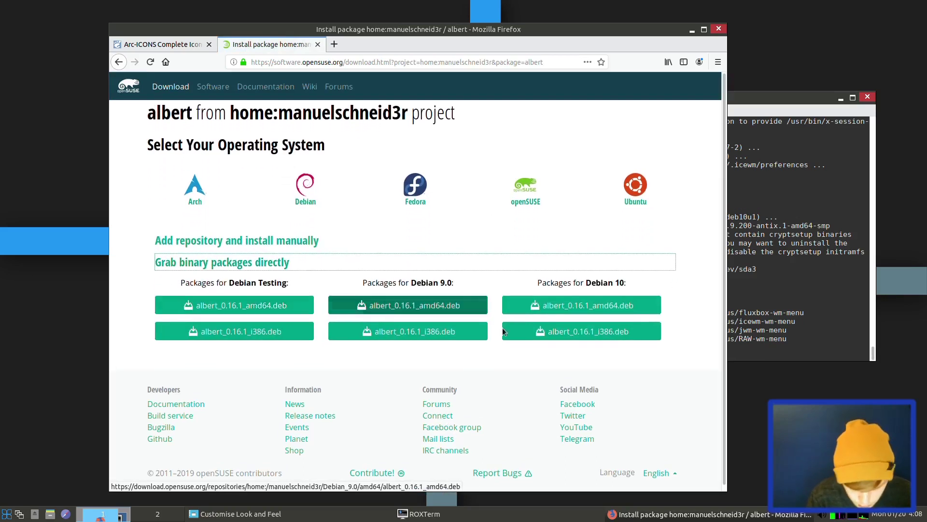
click(620, 309)
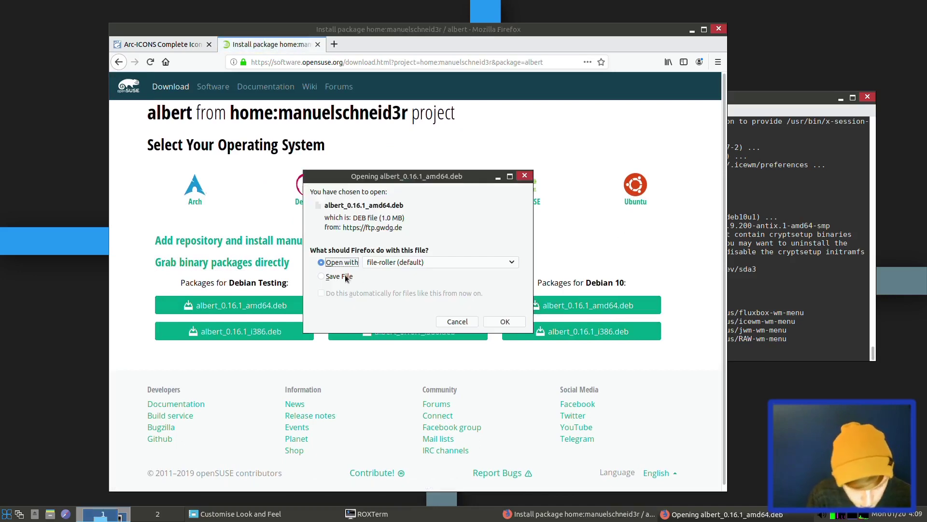
click(345, 277)
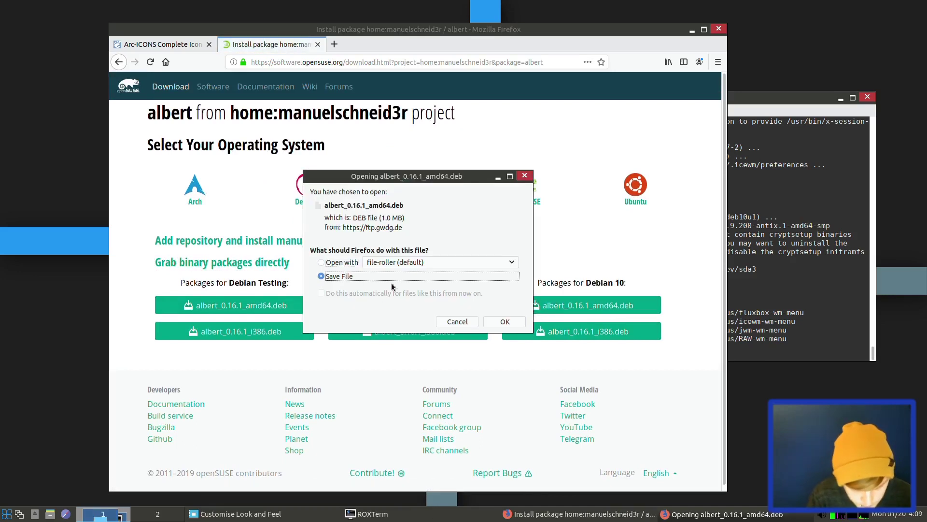
click(505, 321)
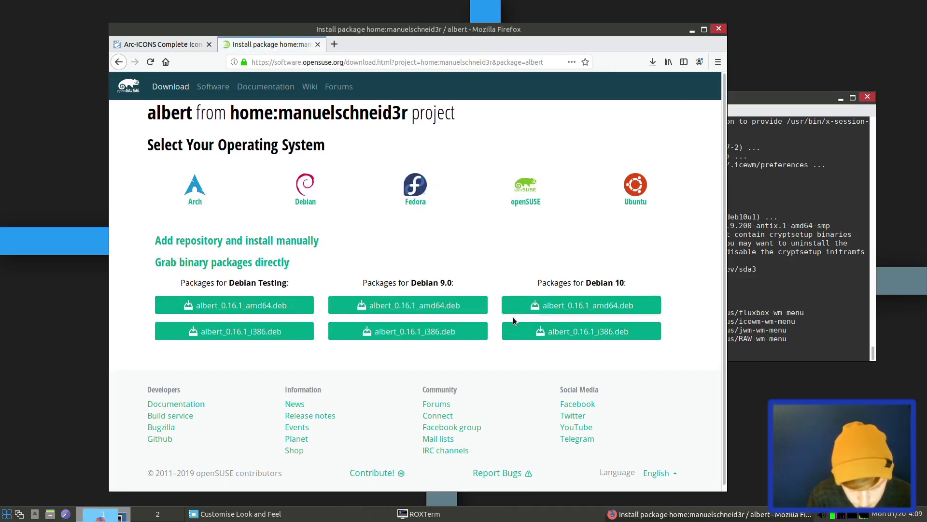
Save Arc-ICONS_1.5.9.zip from the icon set page and bring the terminal forward
click(137, 42)
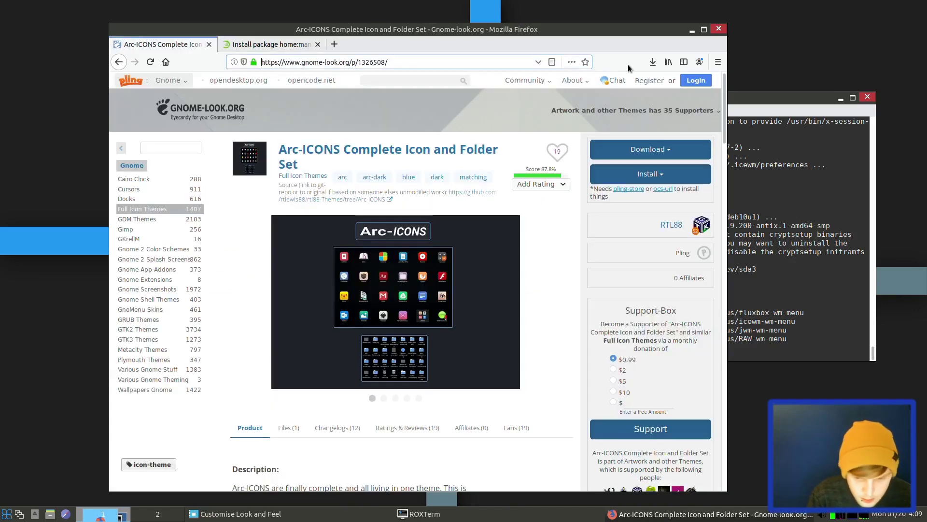
click(660, 148)
click(627, 170)
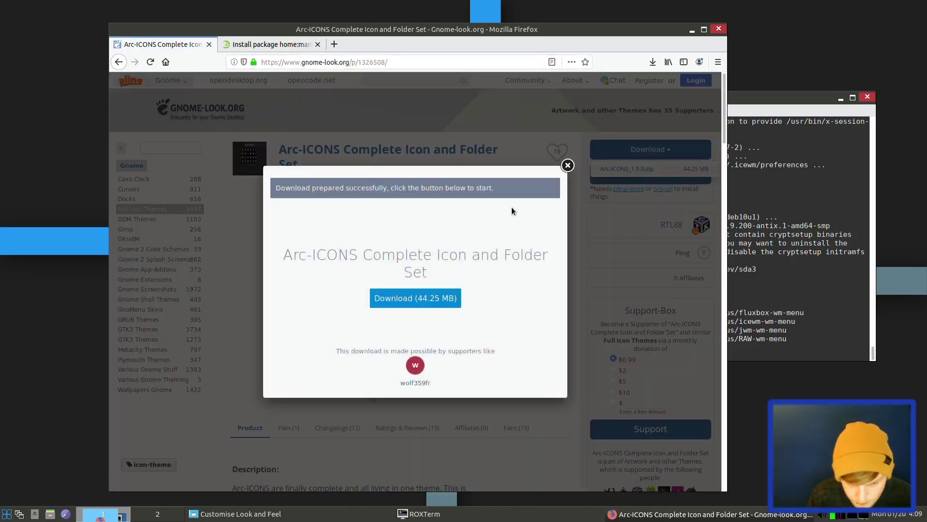
click(418, 296)
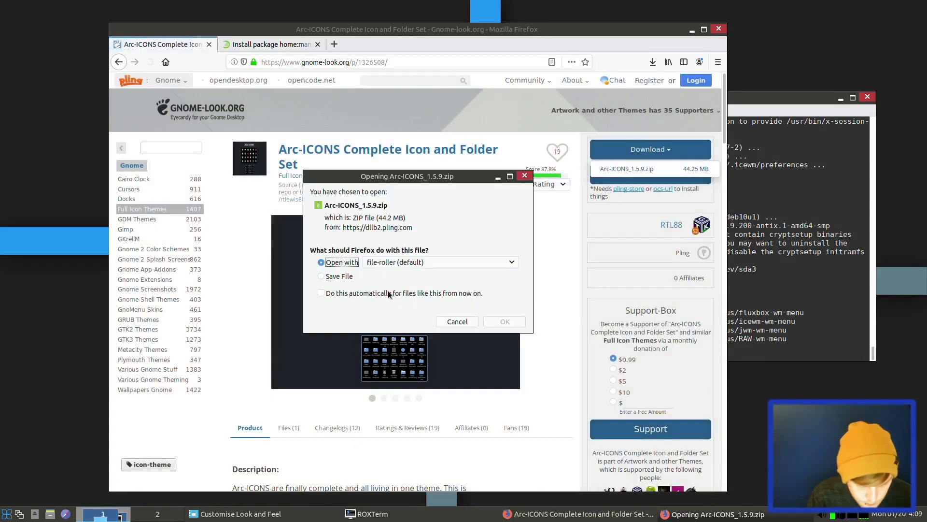
click(341, 278)
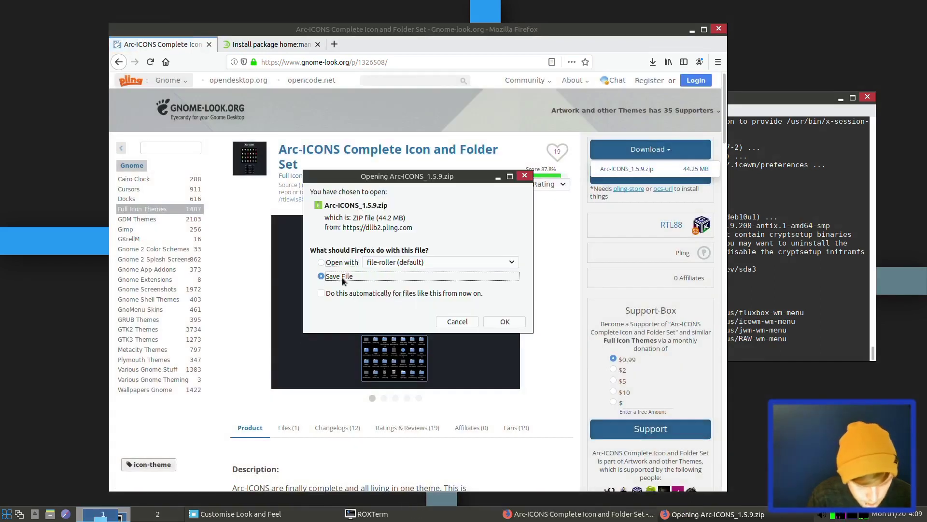
click(505, 323)
click(809, 175)
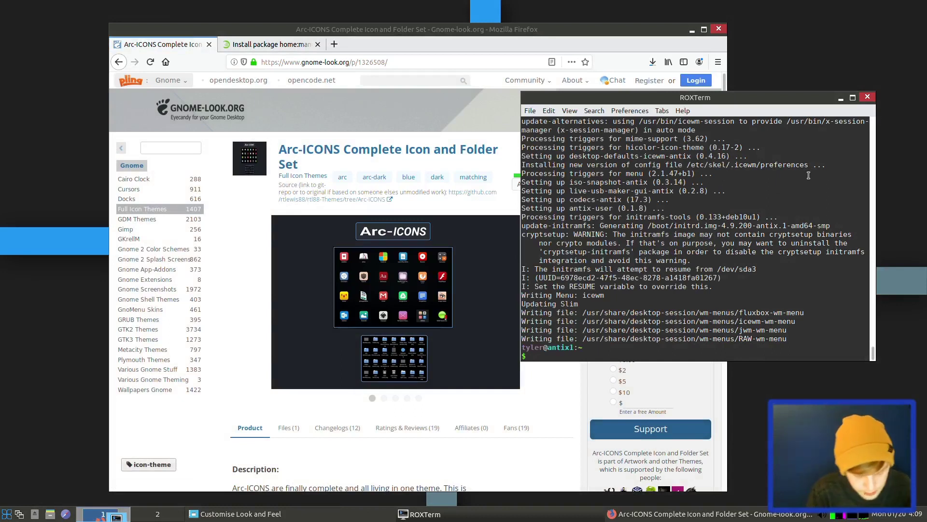
Run sudo apt install telegram gimp tmux, then correct the recalled command to telegram-desktop
text(sudo apt )
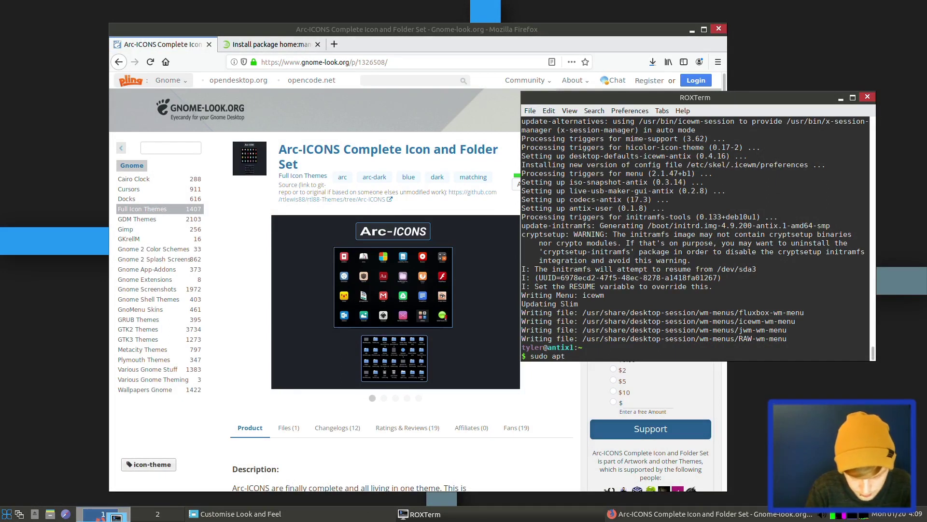
text(install telegram)
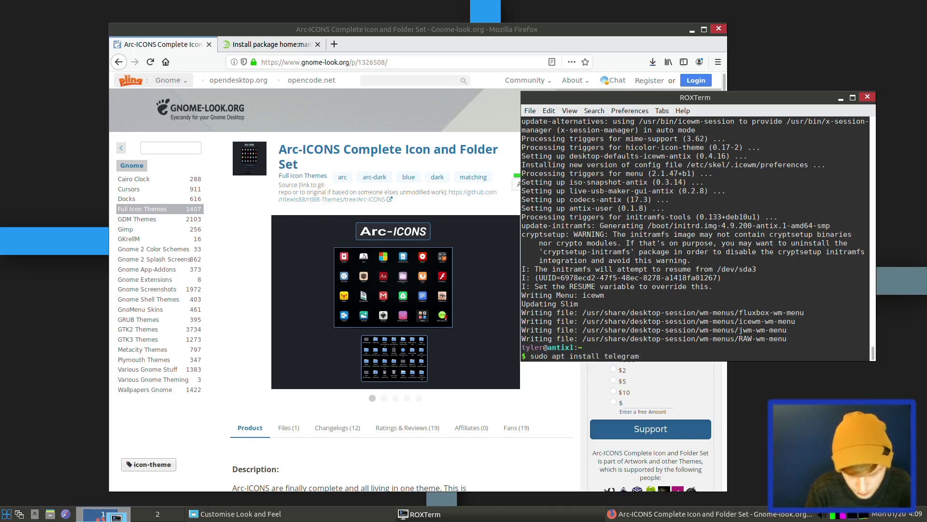
text( gimp)
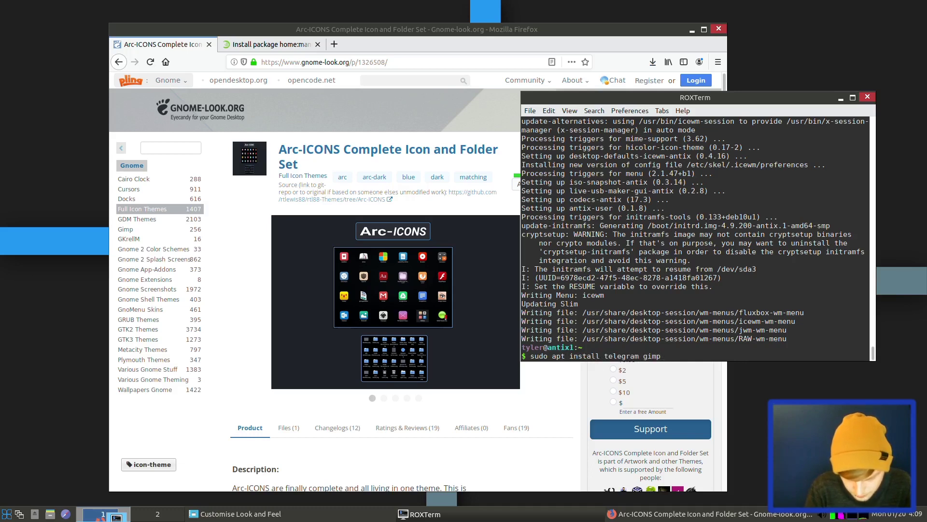
text( tmux)
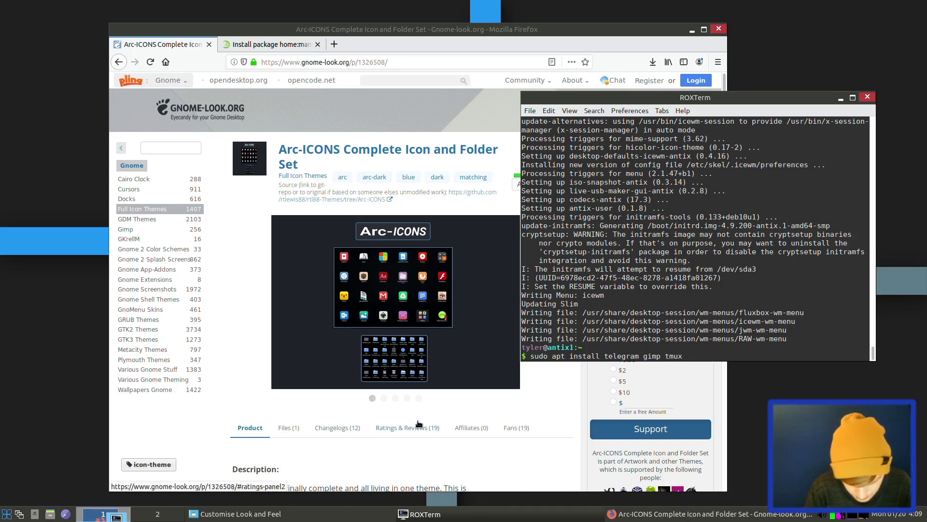
key(Return)
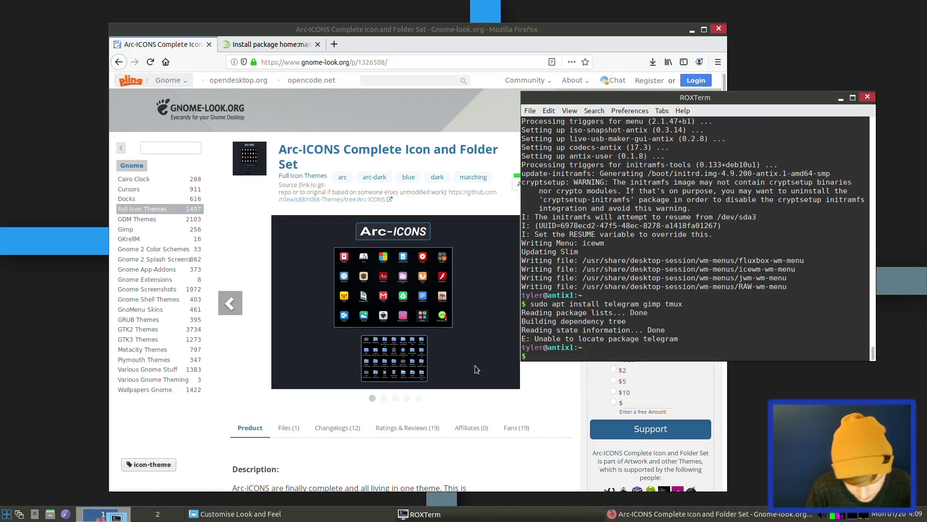
key(Up)
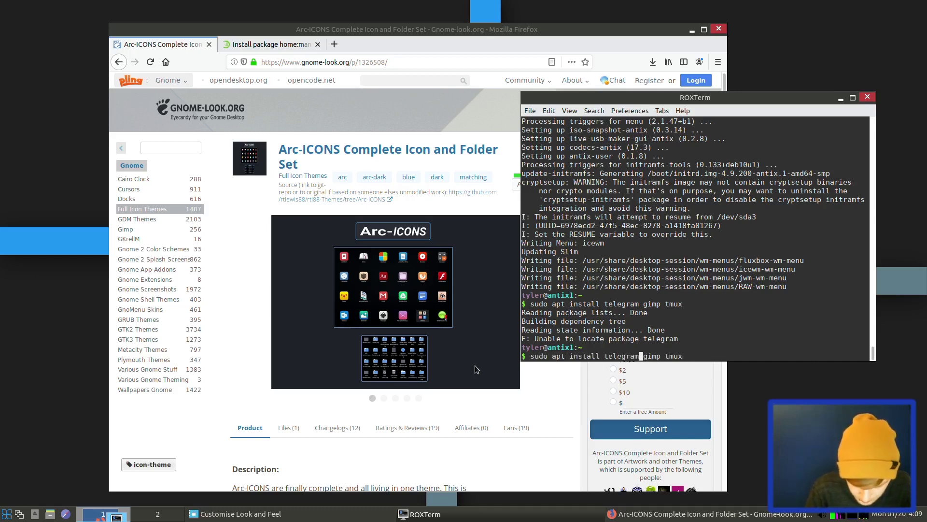
text(-desktop)
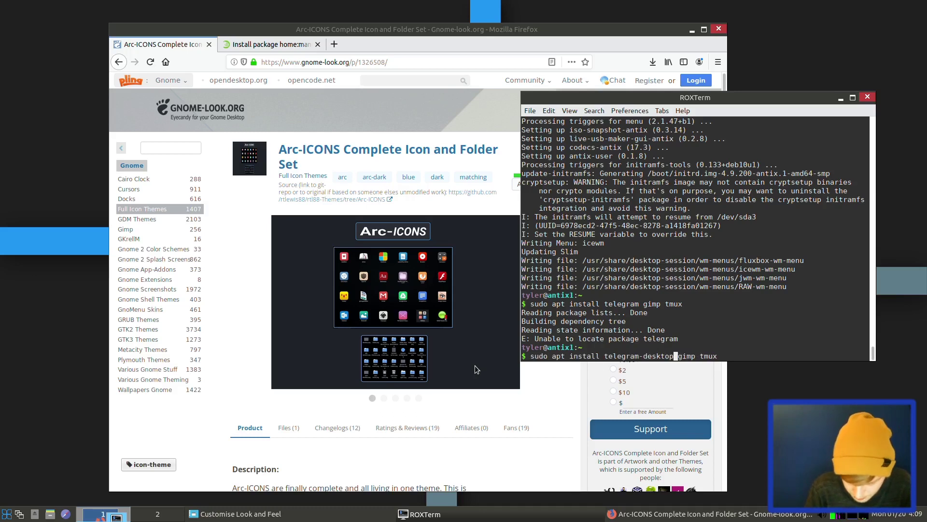
key(Right)
key(Right)
key(Right)
key(Right)
key(Right)
key(Right)
key(Right)
key(Right)
key(Right)
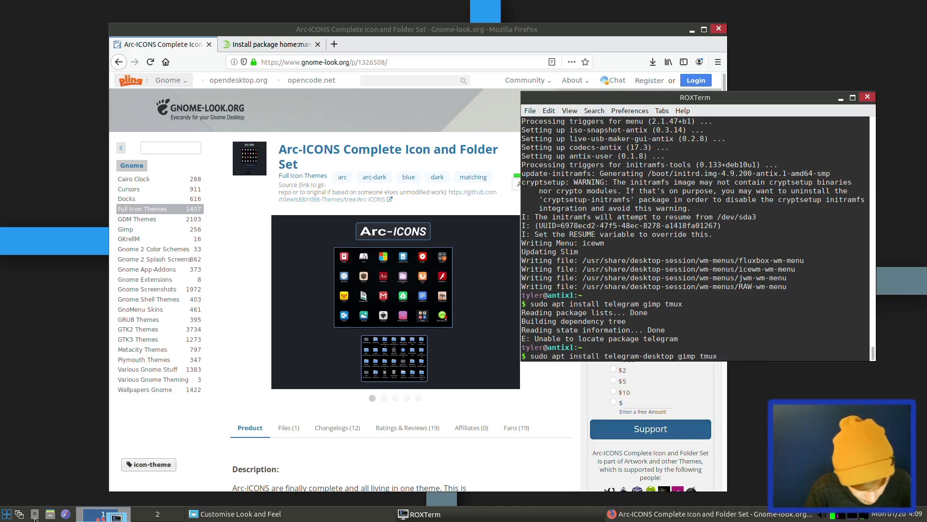
click(50, 515)
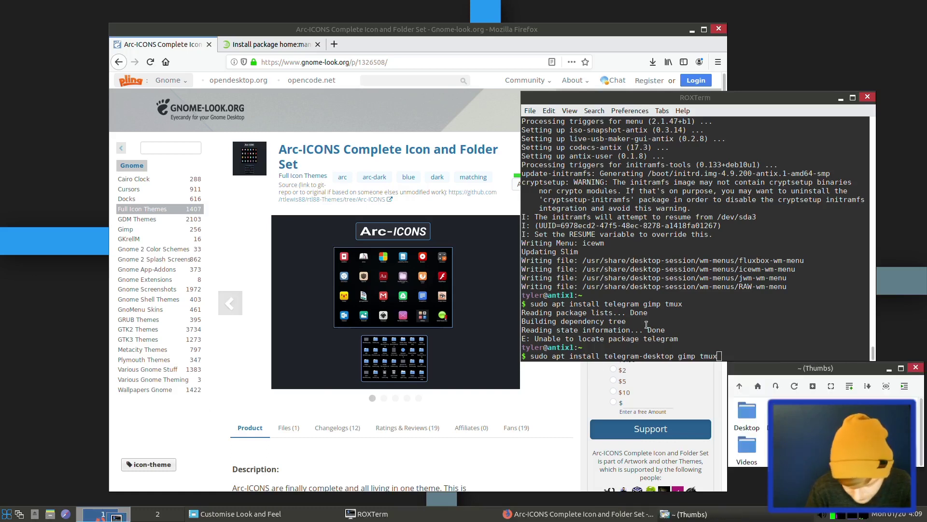
drag(797, 373, 345, 164)
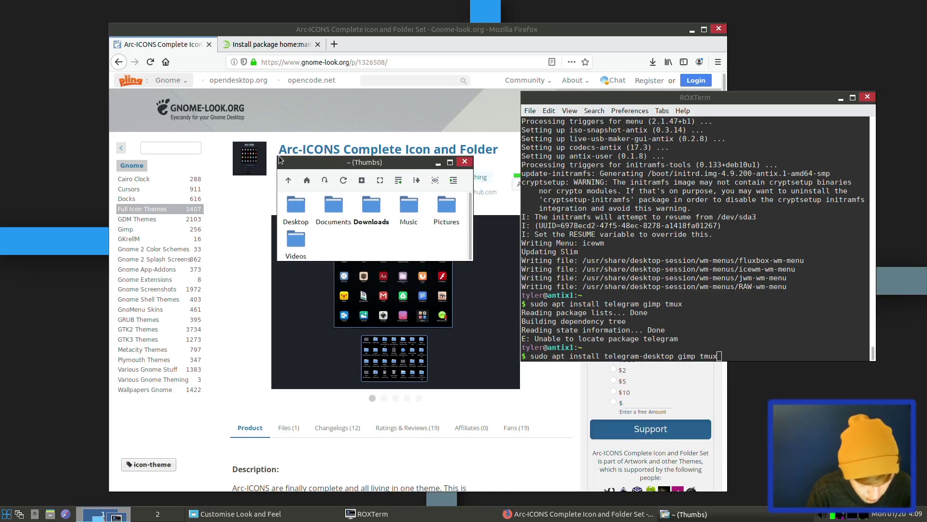
click(450, 162)
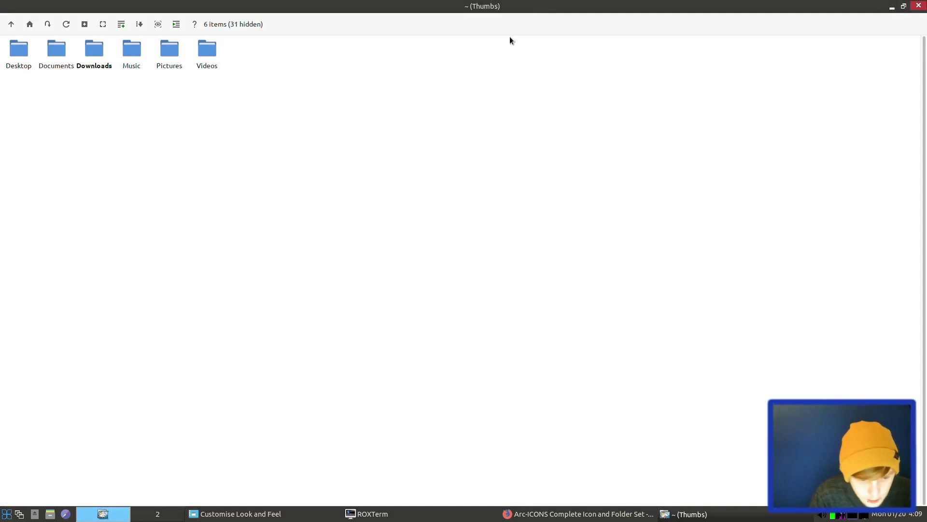
click(128, 61)
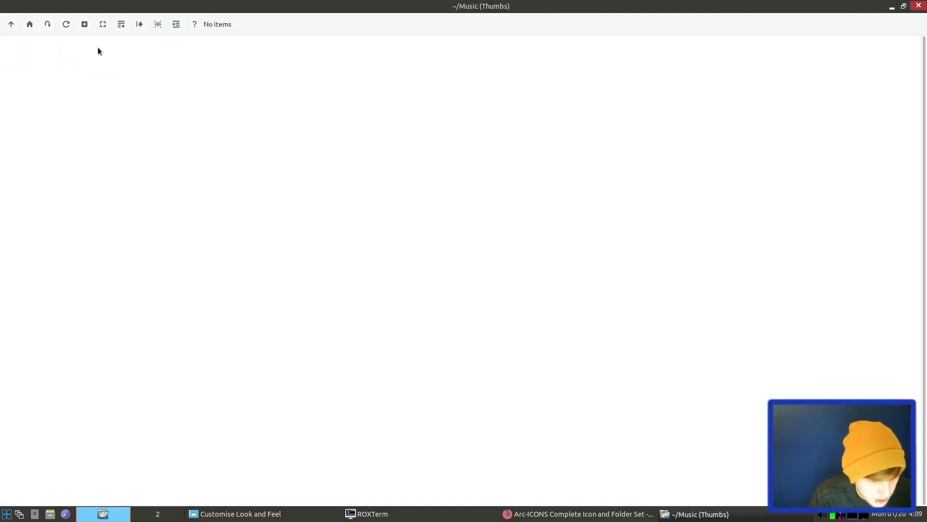
click(11, 28)
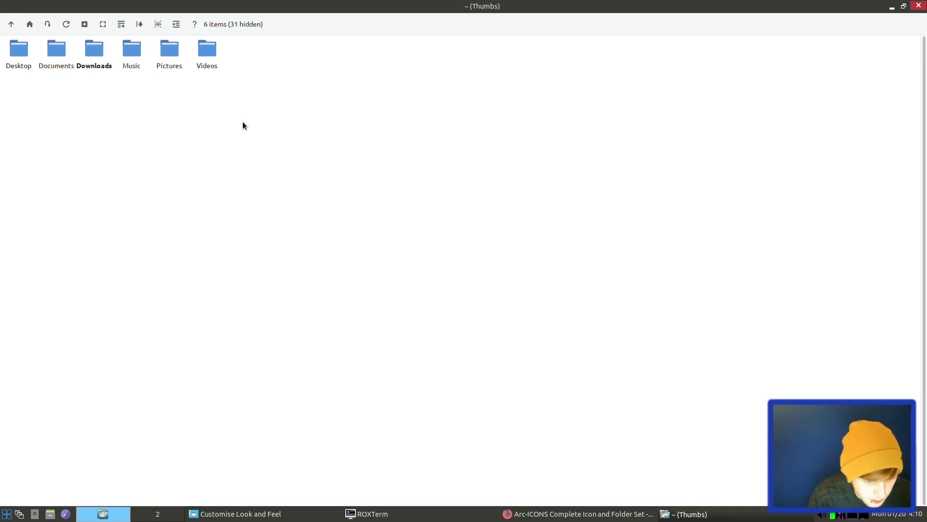
drag(243, 122, 27, 47)
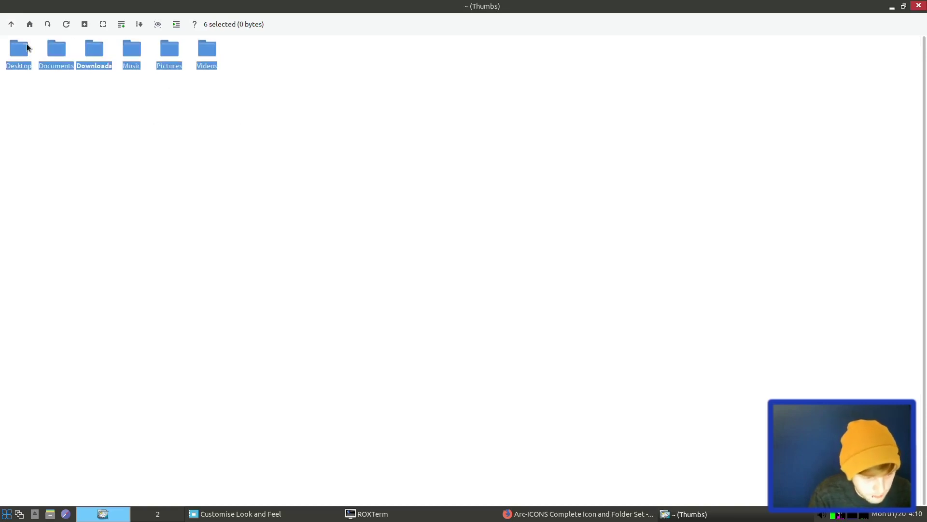
click(323, 179)
Add thunar to the install command, run it, confirm with y, and minimize ROXTerm
click(913, 7)
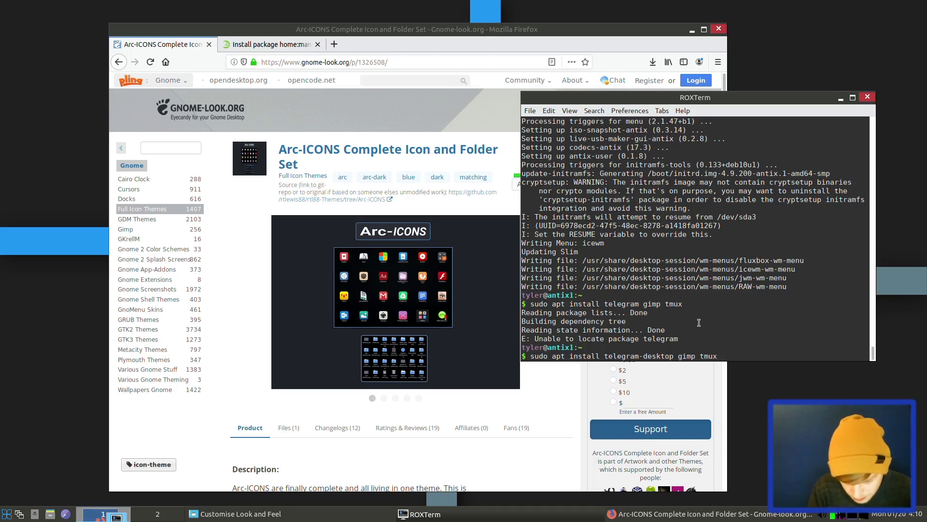
text(thunar)
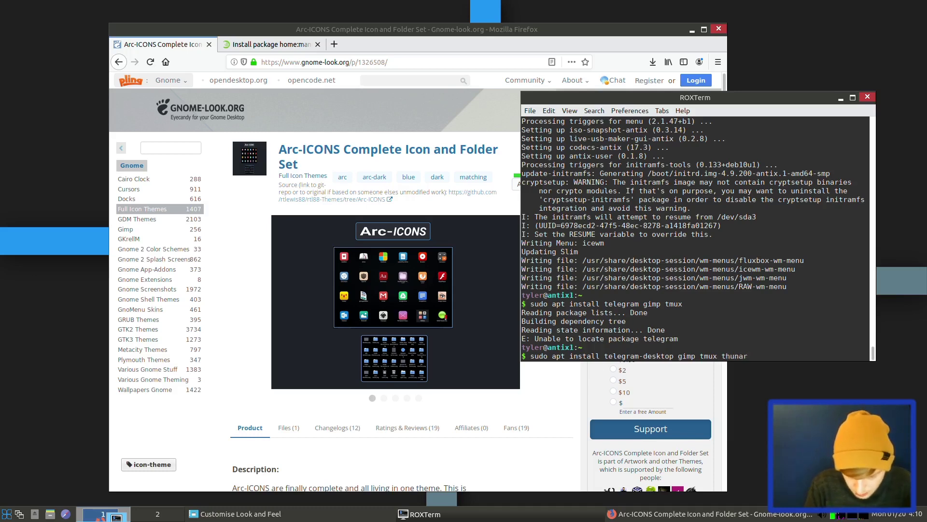
key(Return)
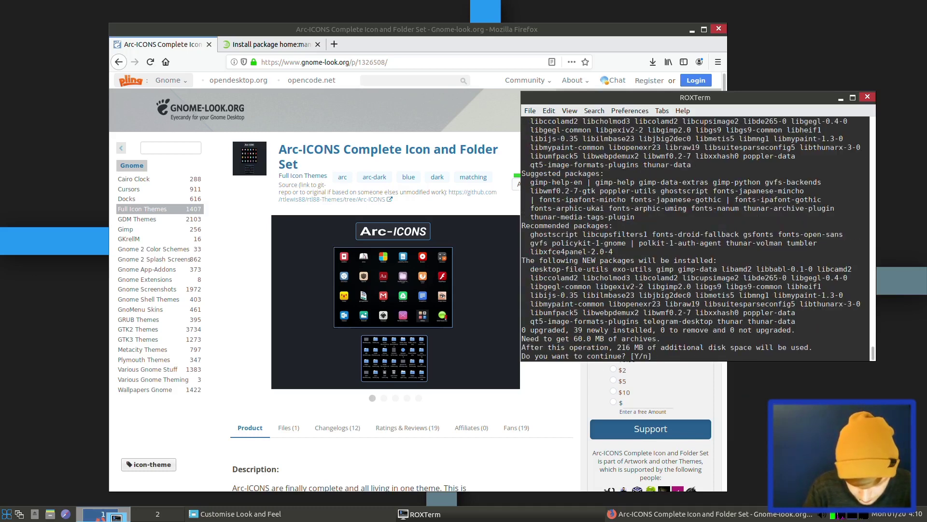
text(y)
key(Return)
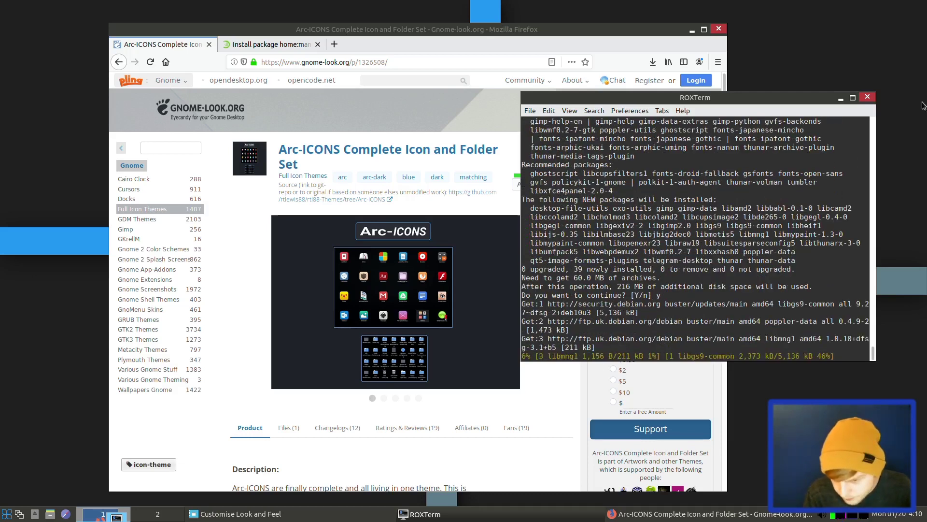
click(840, 100)
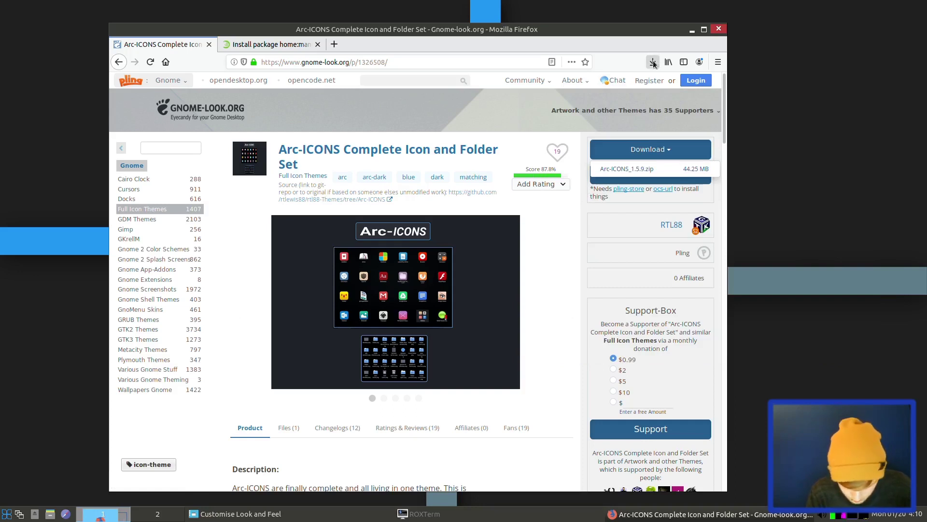
Download Arc-ICONS_1.5.9.zip again and open it in Archive Manager
click(639, 168)
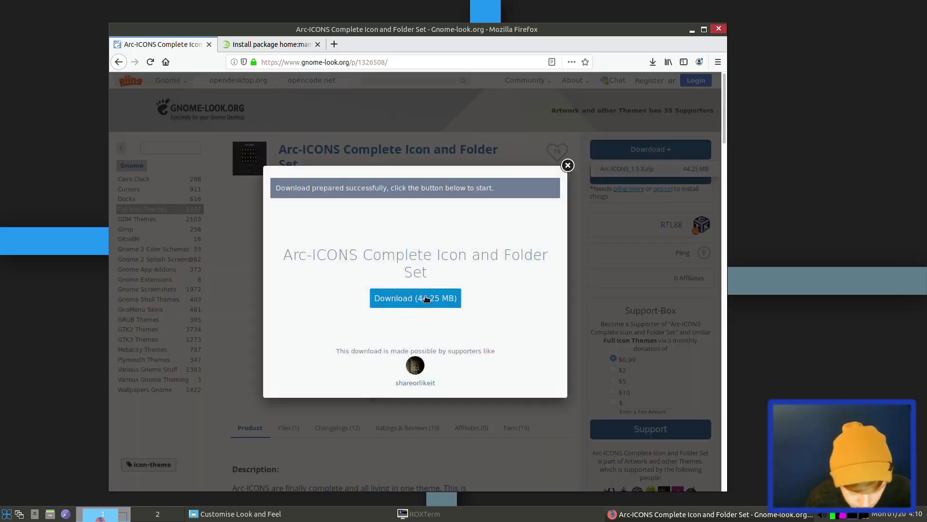
click(426, 298)
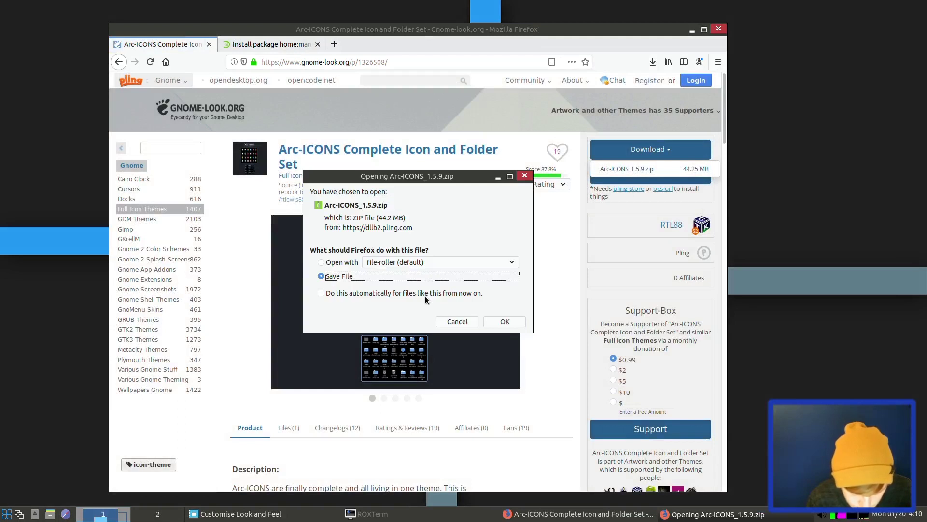
click(340, 262)
click(504, 323)
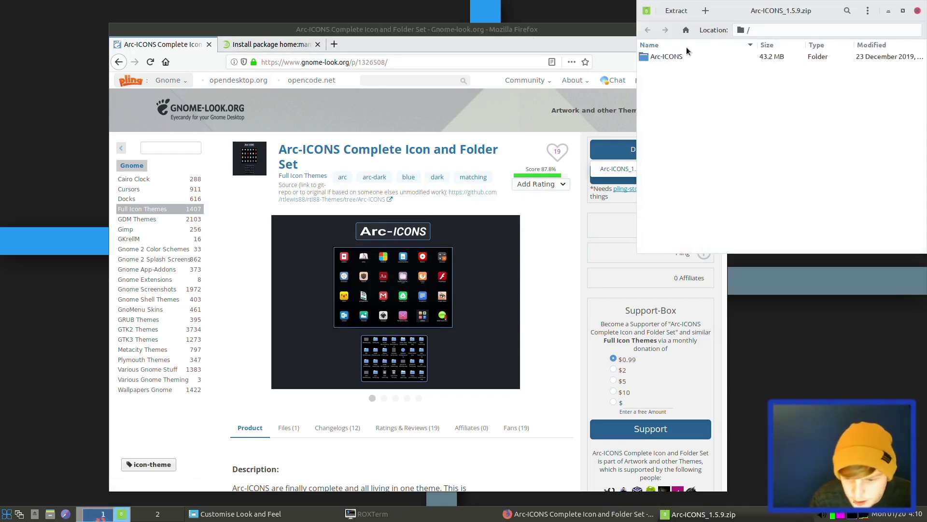
Extract the Arc-ICONS folder into the hidden .icons folder, then show Firefox's albert download tab
click(673, 61)
click(676, 11)
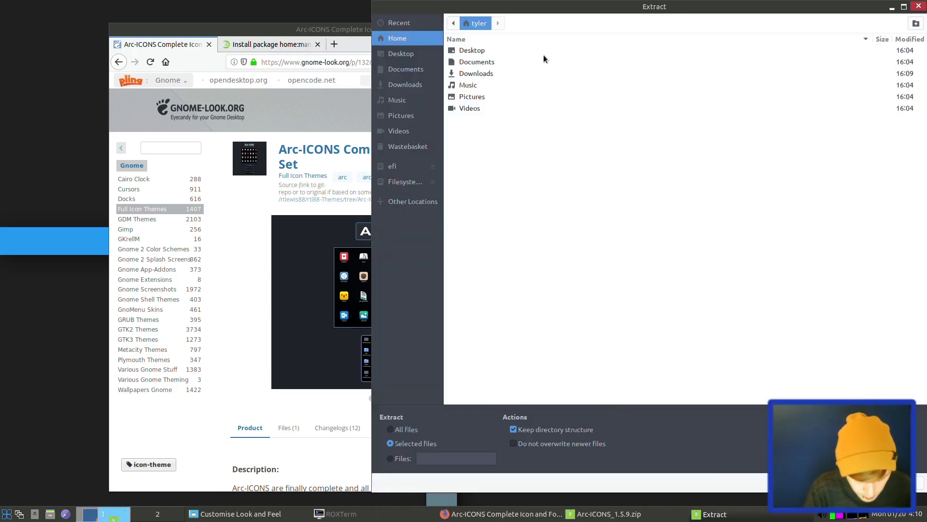
key(ctrl+h)
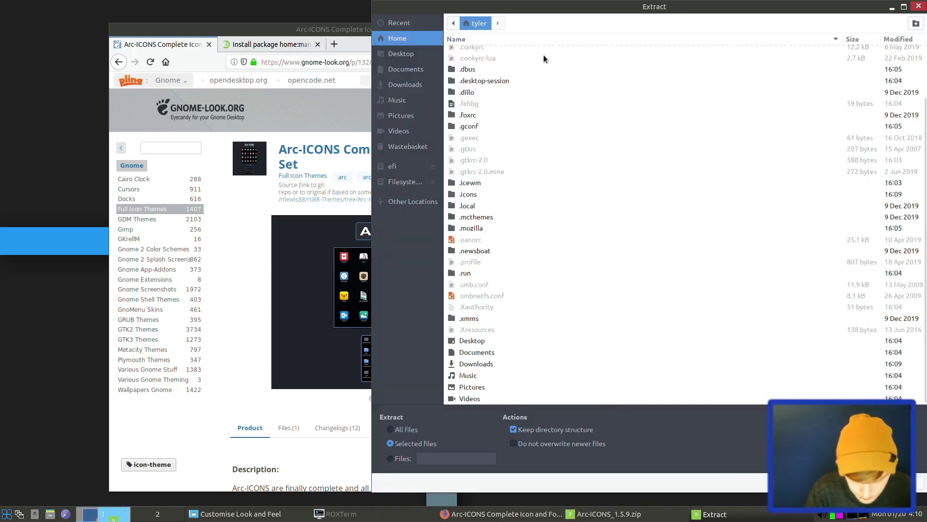
double_click(462, 195)
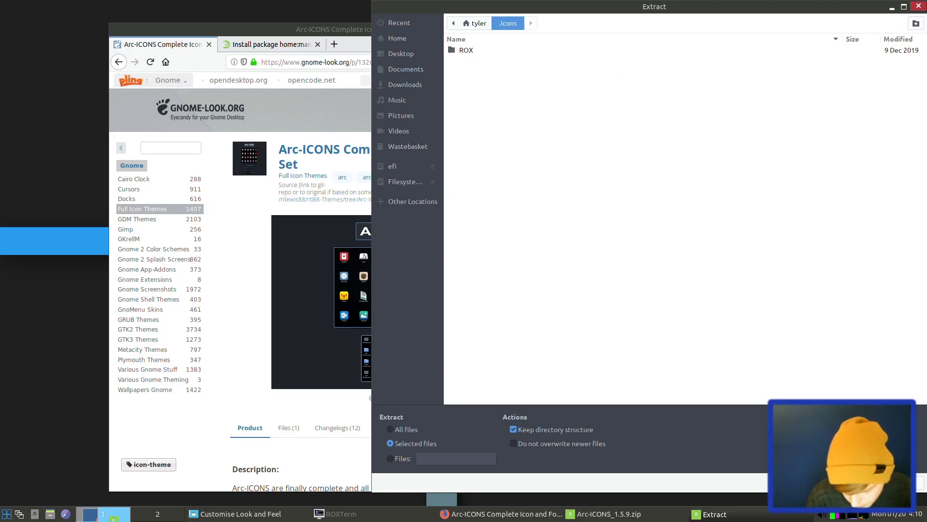
click(917, 485)
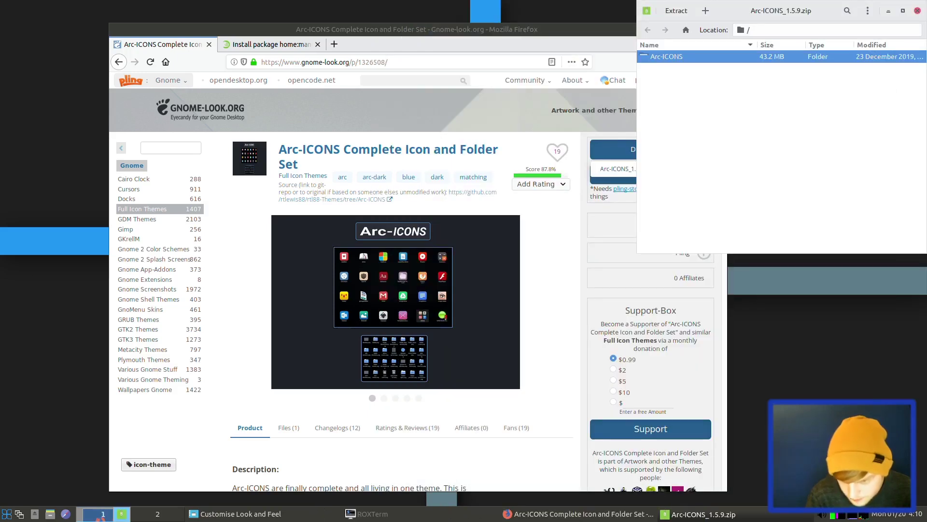
click(535, 31)
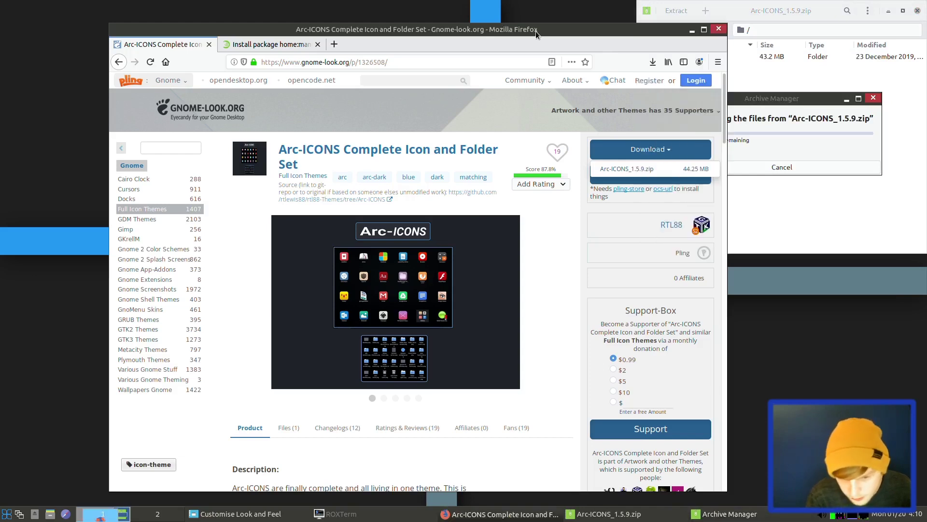
click(248, 46)
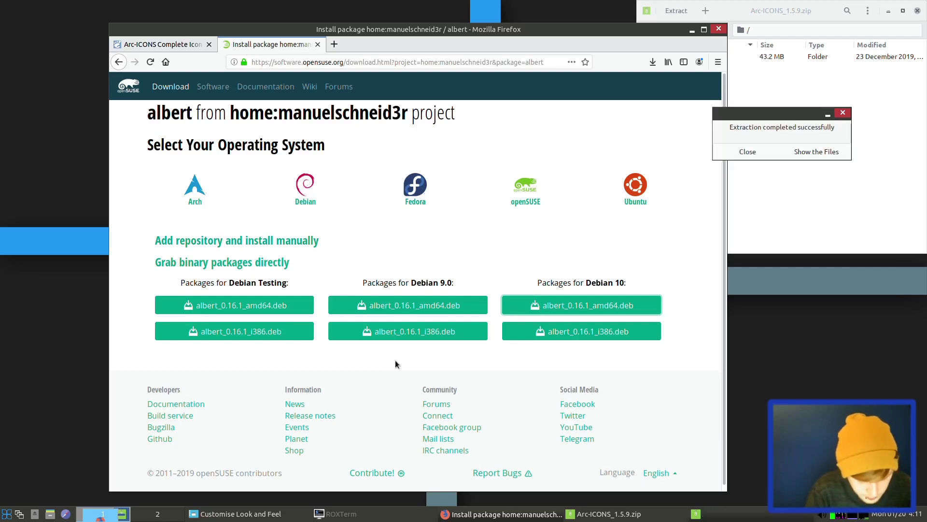
Open a terminal from the menu and save the albert package file
click(5, 513)
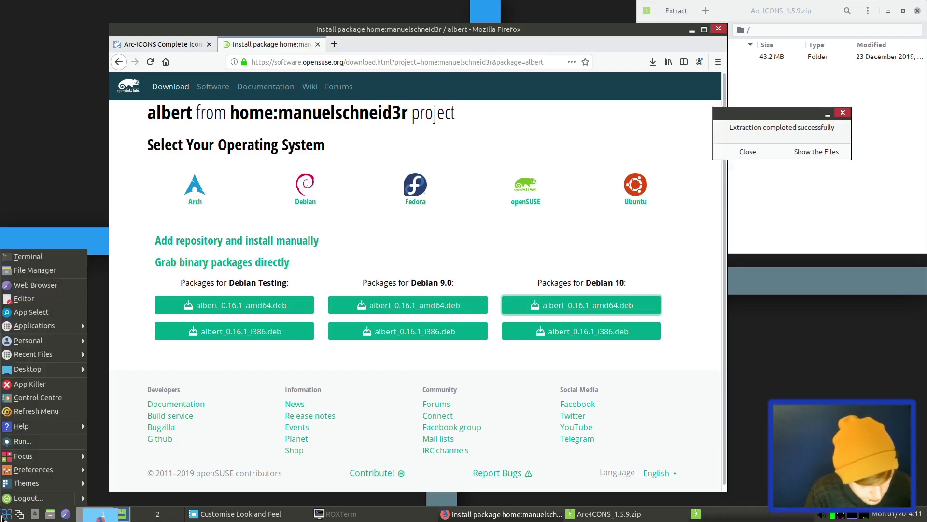
click(31, 260)
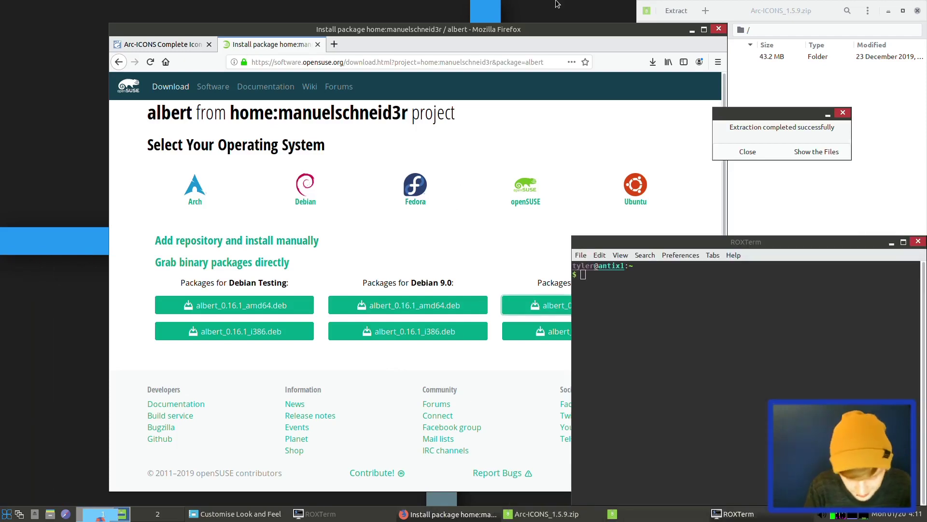
key(slash)
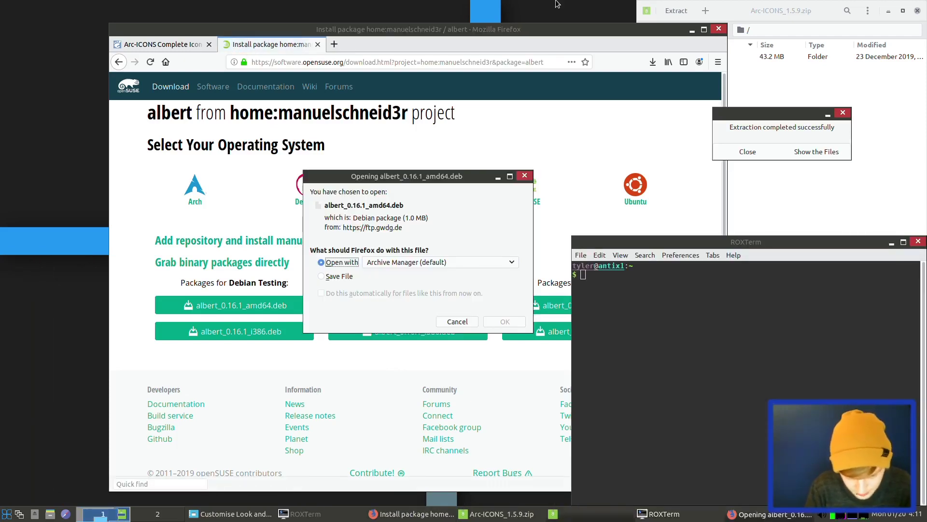
click(339, 276)
click(503, 322)
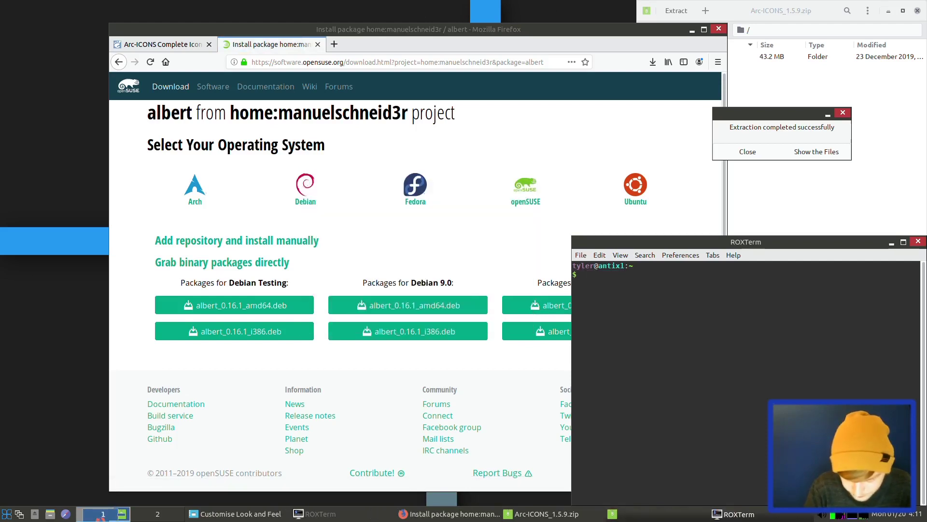
List ~/Downloads and run sudo dpkg -i with the pasted albert_0.16.1_amd64.deb name
text(ls )
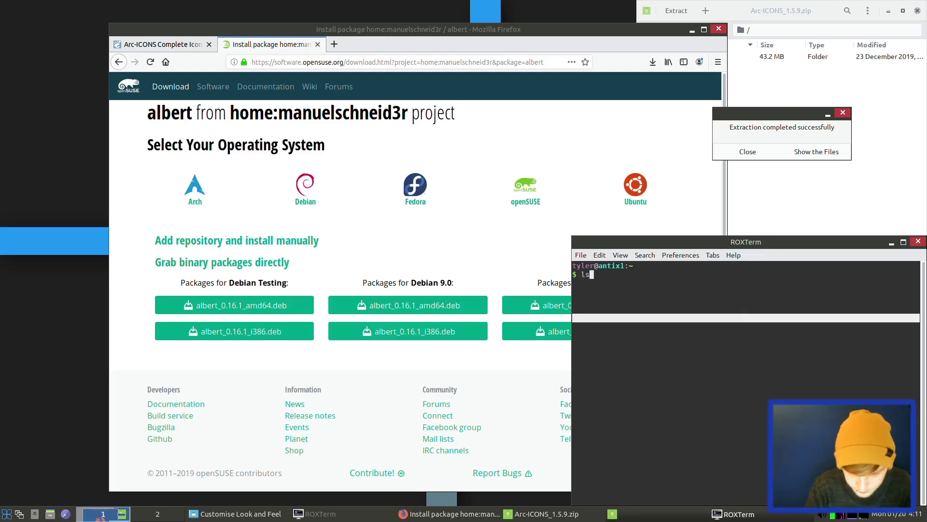
text(~/Downloads)
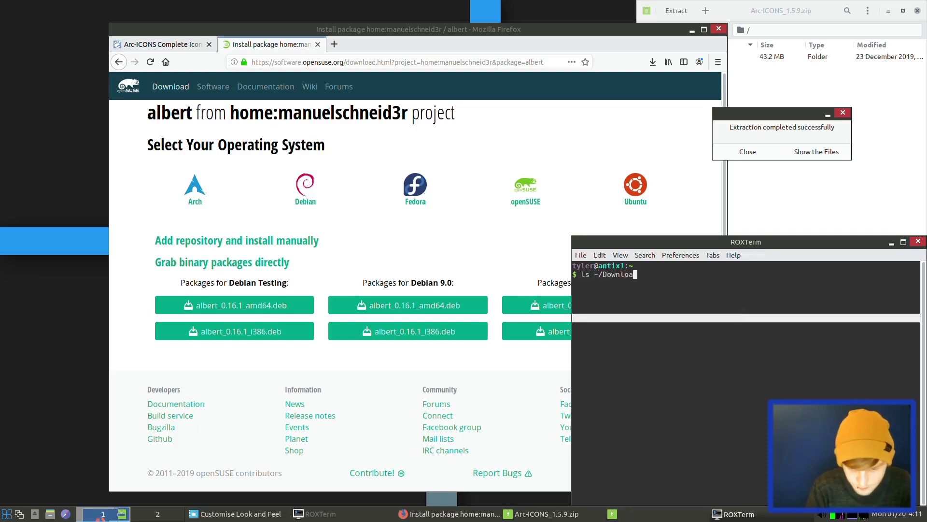
key(Return)
key(Return)
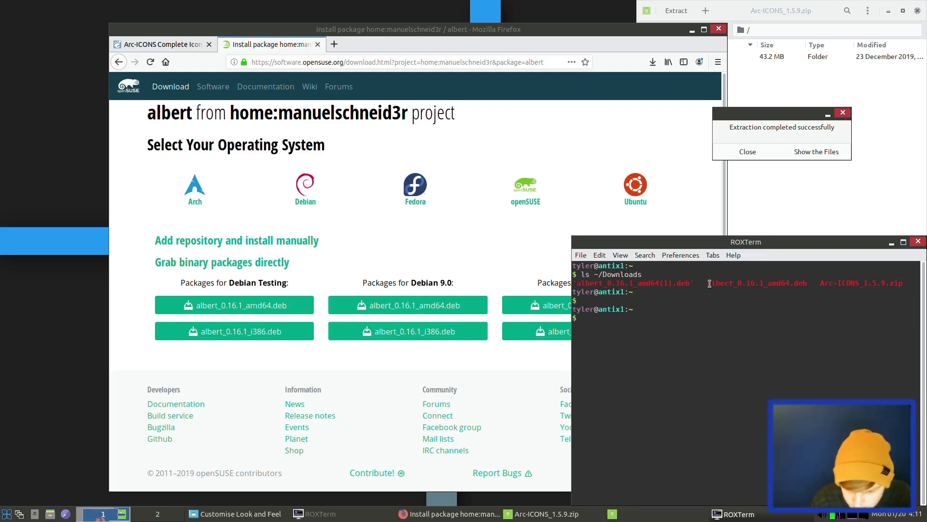
drag(708, 282, 805, 282)
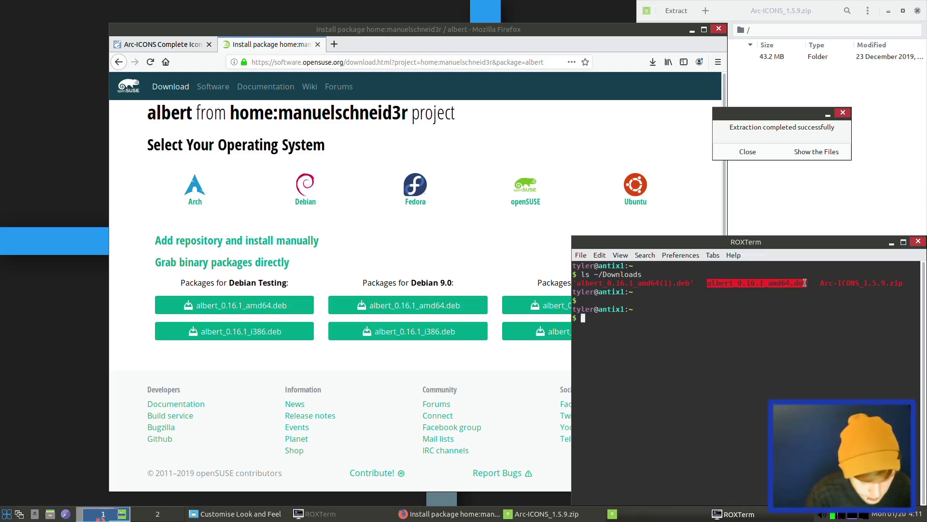
text(sudo )
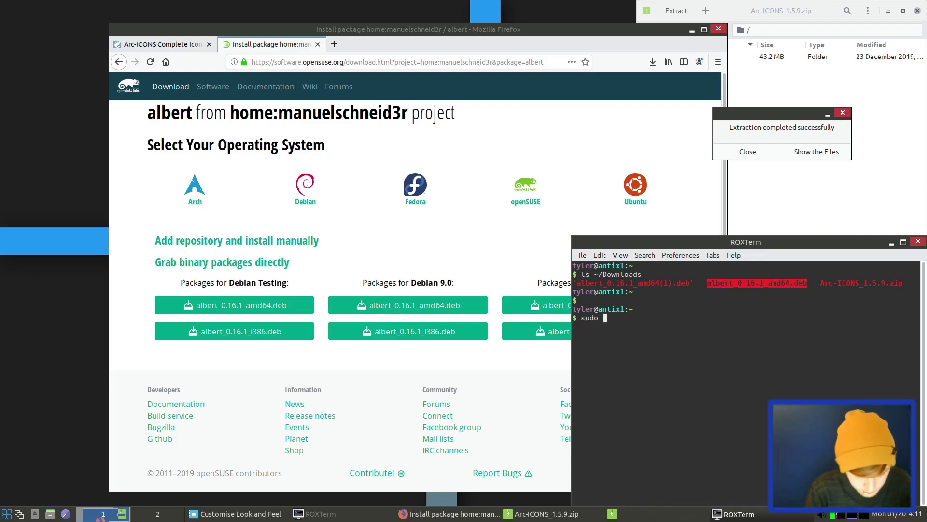
text(dpkg -i)
text(albert_0.16.1_amd64.deb)
key(Return)
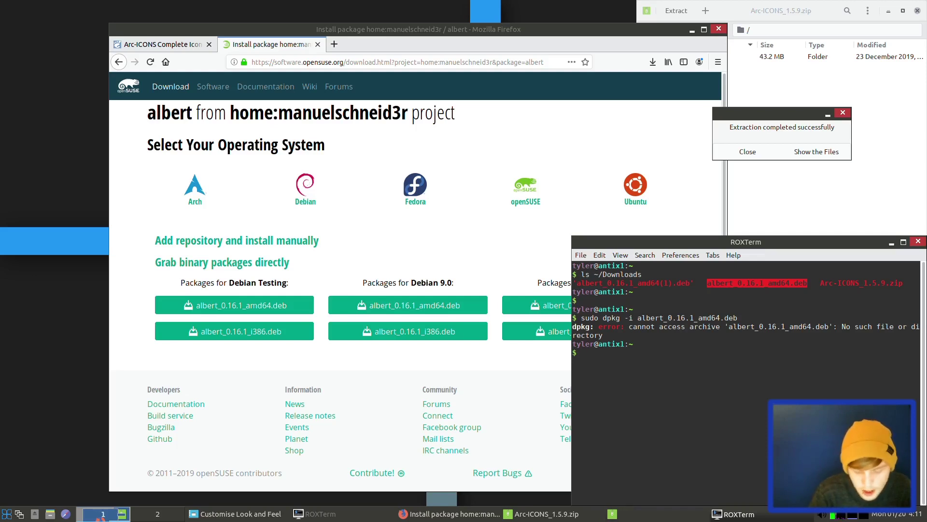
Rerun the dpkg install from ~/Downloads, then fix dependencies with sudo apt install -f -y
text(cd )
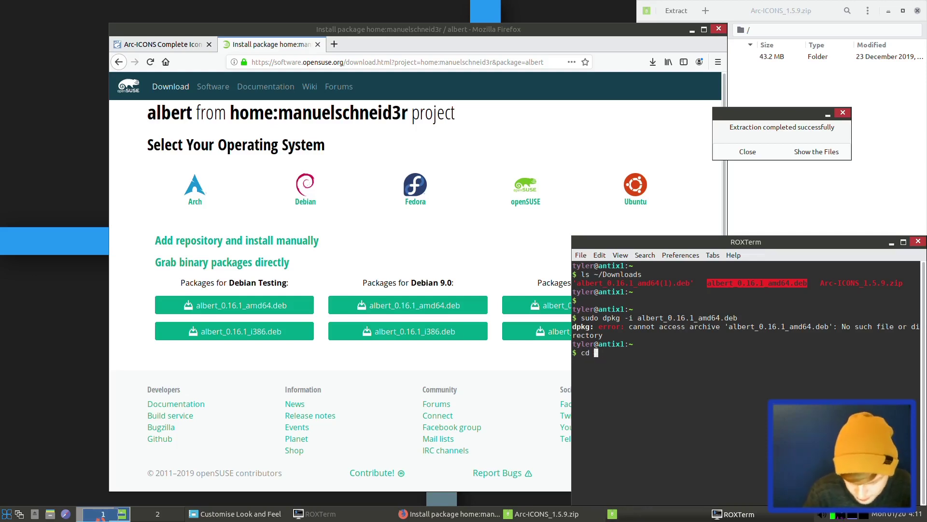
text(~/Downloads)
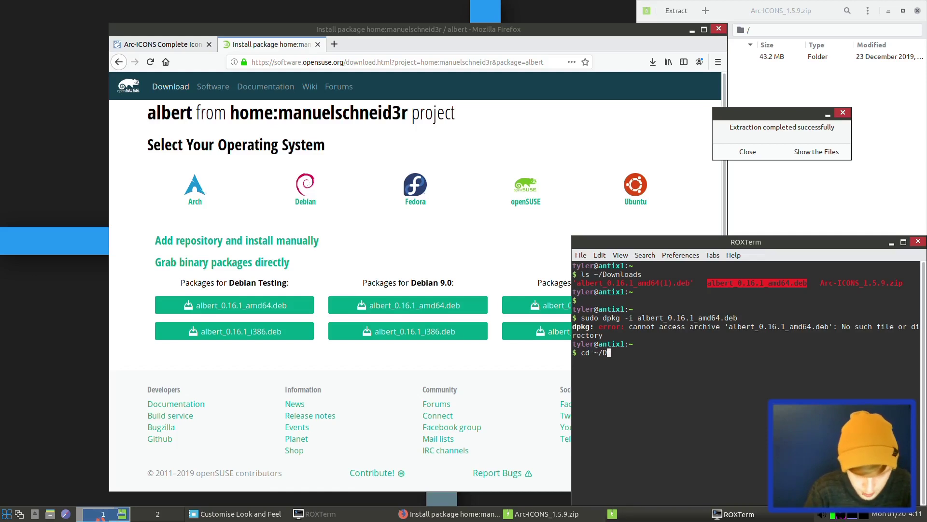
key(Return)
key(Up)
key(Up)
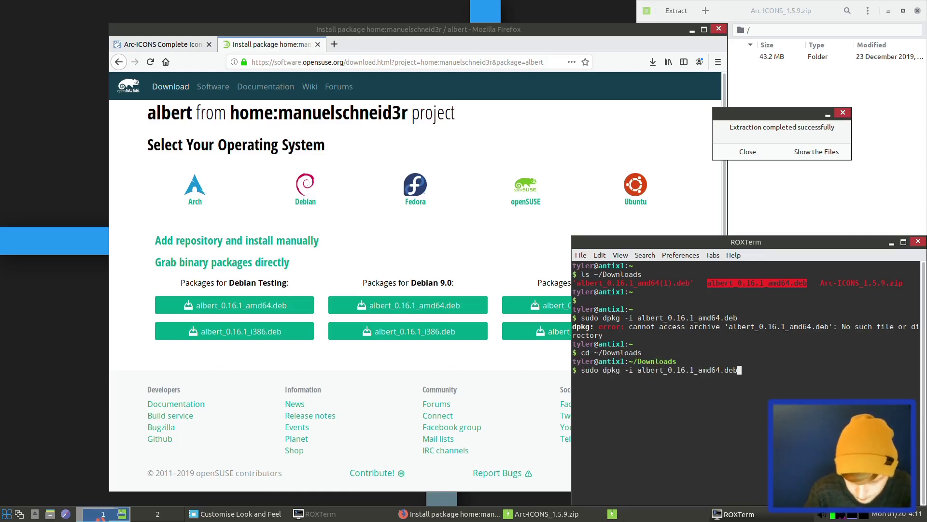
key(Return)
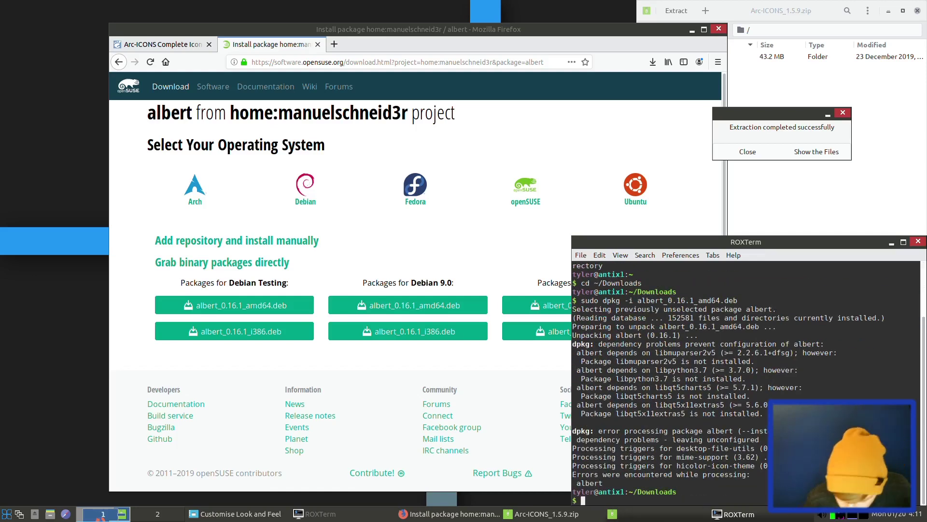
text(sudo apt insta)
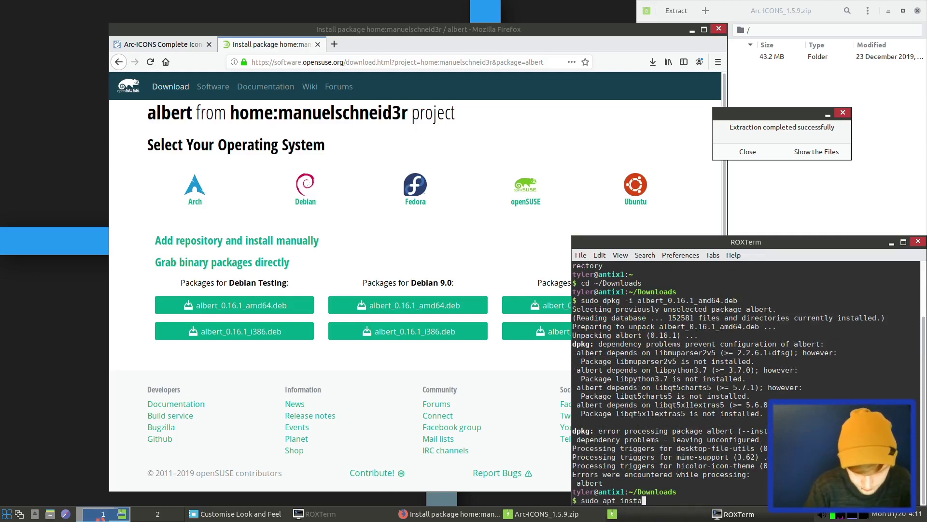
text(ll -f -y)
key(Return)
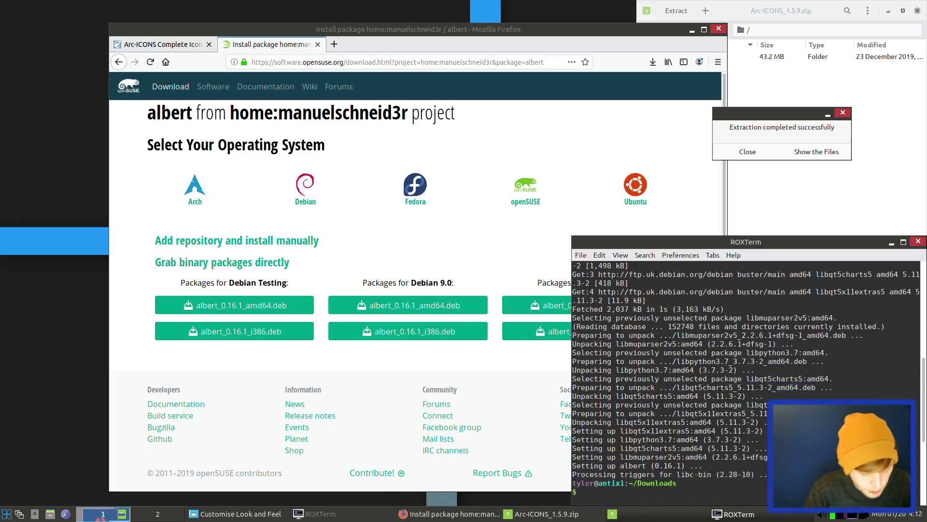
Launch albert from the run-a-command launcher
click(7, 513)
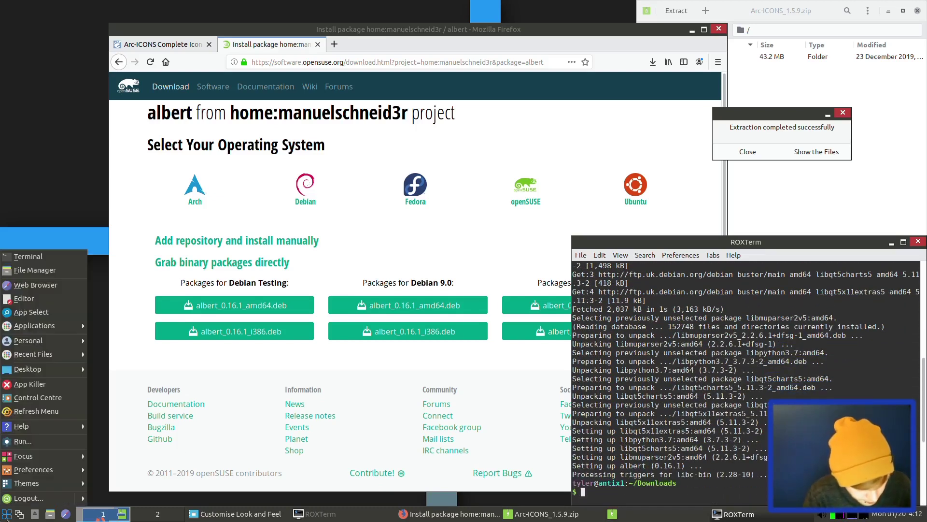
click(19, 497)
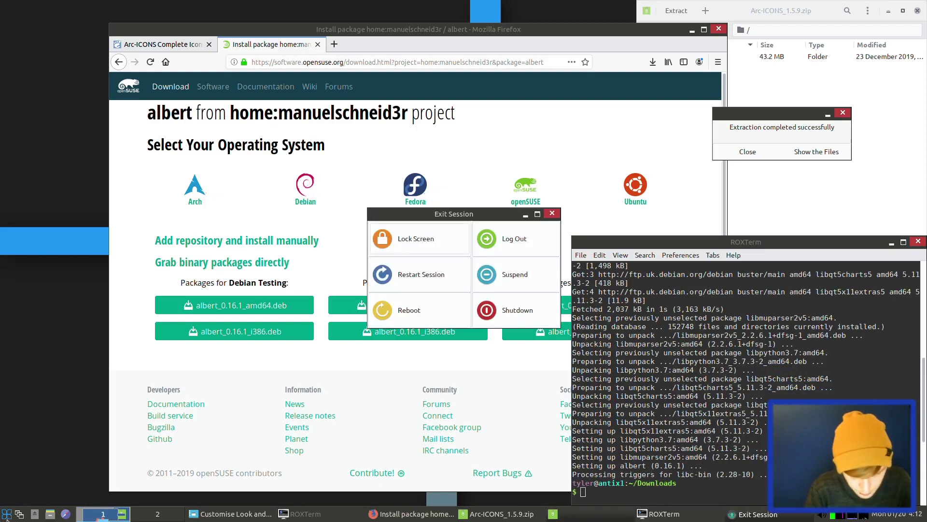
click(552, 213)
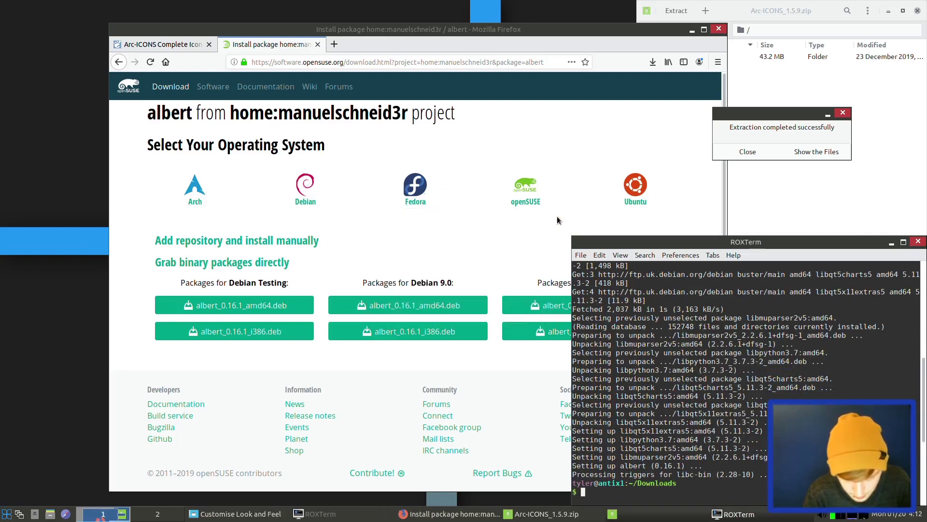
click(9, 515)
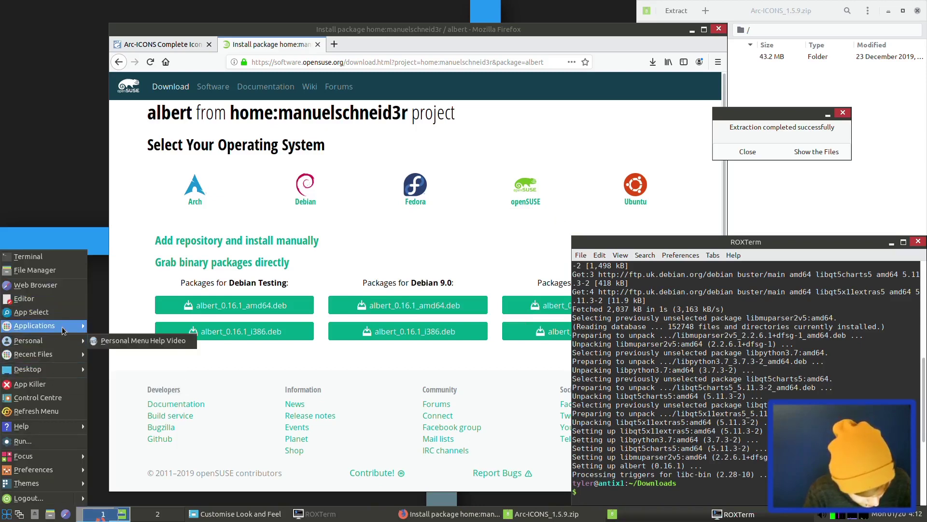
mouse_move(70, 324)
mouse_move(111, 327)
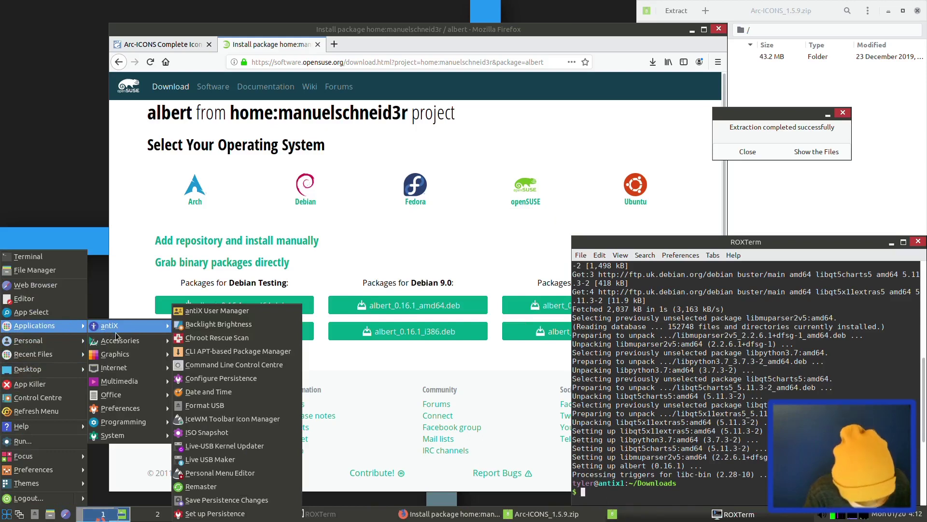
mouse_move(126, 348)
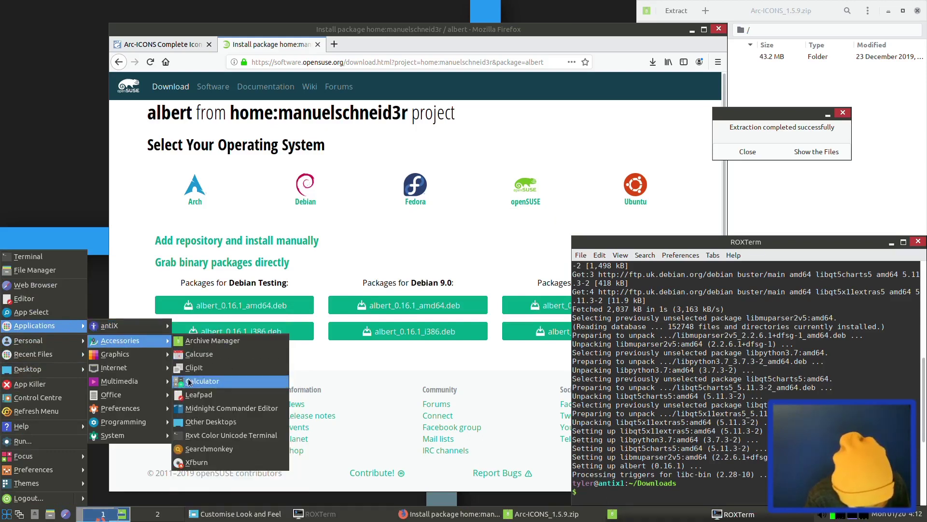
click(54, 439)
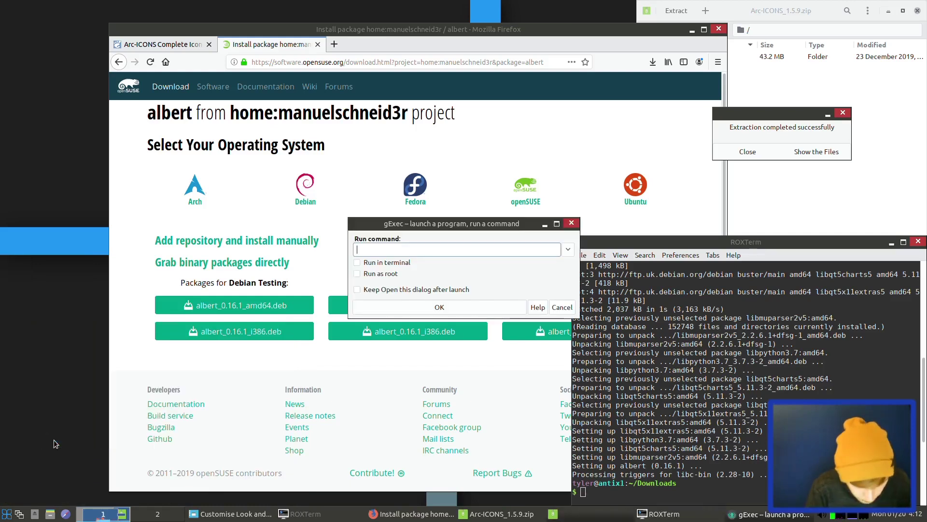
text(albert)
key(Return)
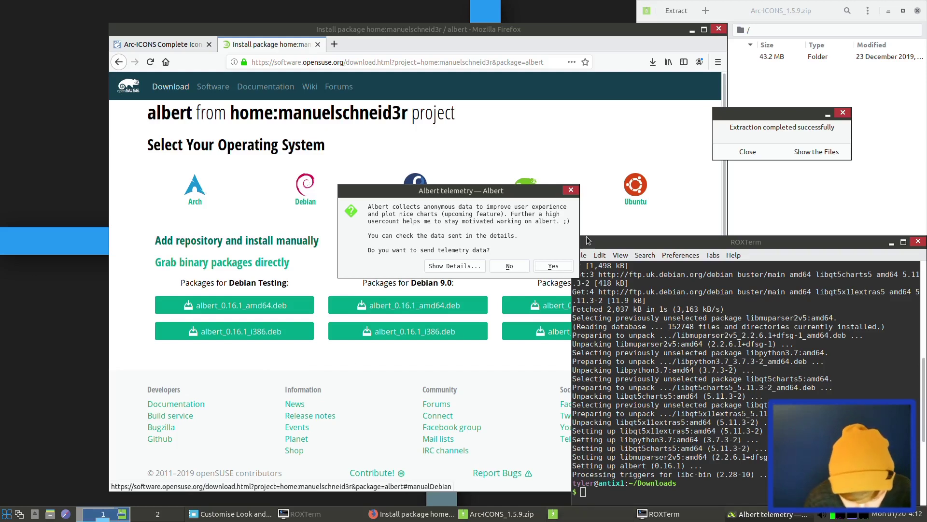
Decline telemetry and set Albert's launcher hotkey to Alt+Space, then test it
click(510, 266)
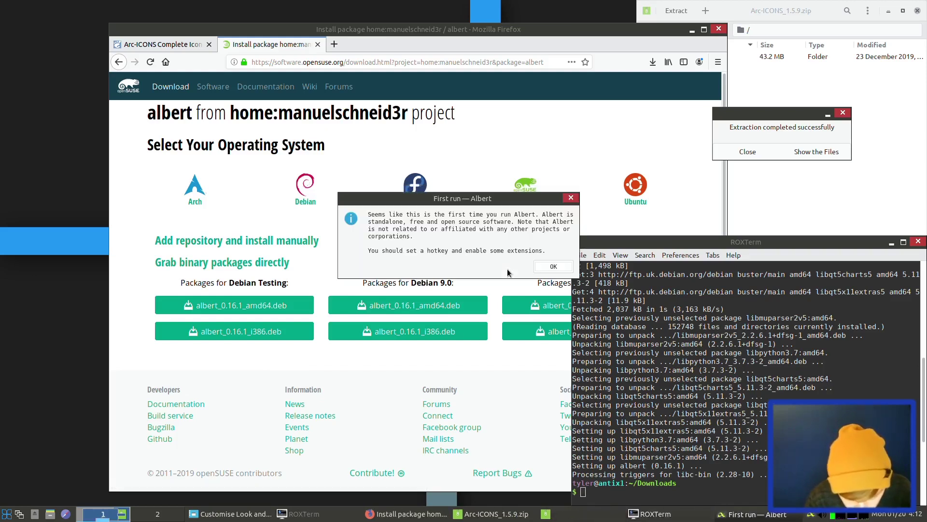
click(551, 266)
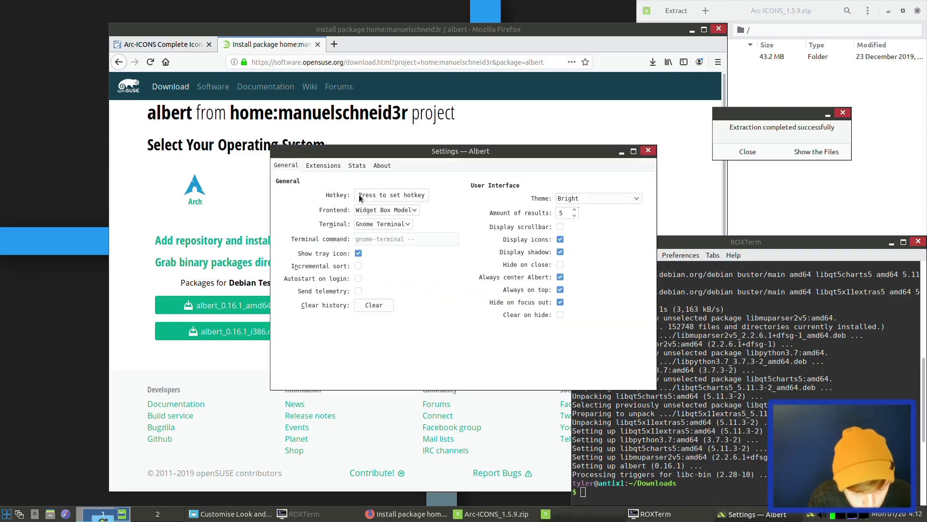
click(379, 194)
key(alt)
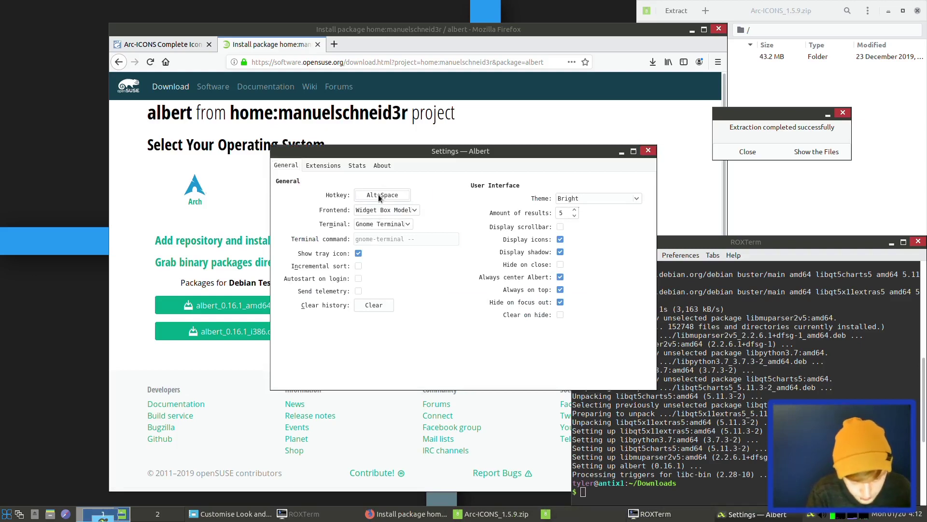
key(alt+space)
key(Escape)
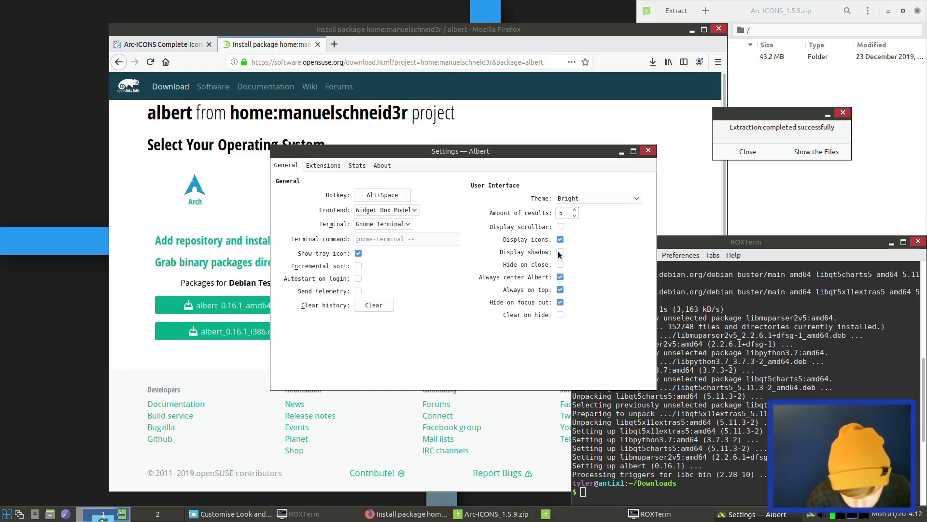
key(alt+space)
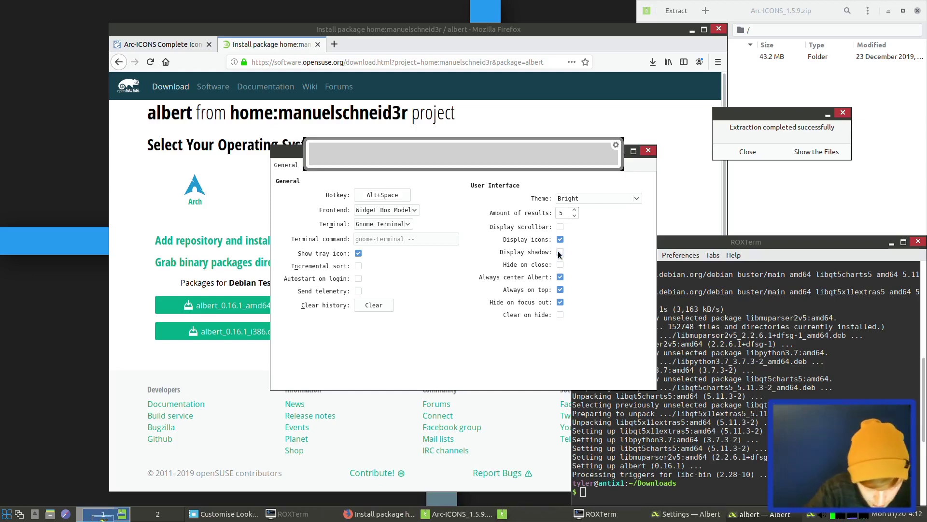
Choose the Arc Dark Grey theme, enable autostart on login, and hide the tray icon
click(616, 198)
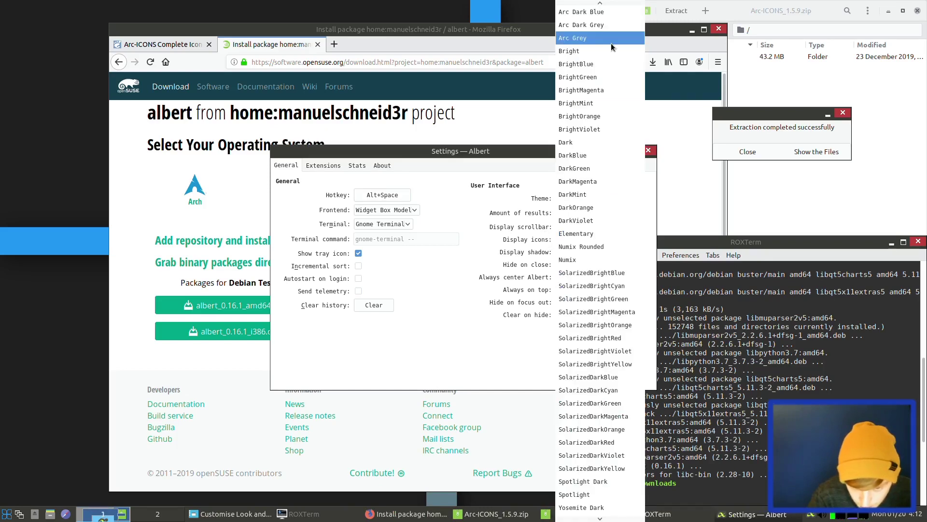
click(602, 28)
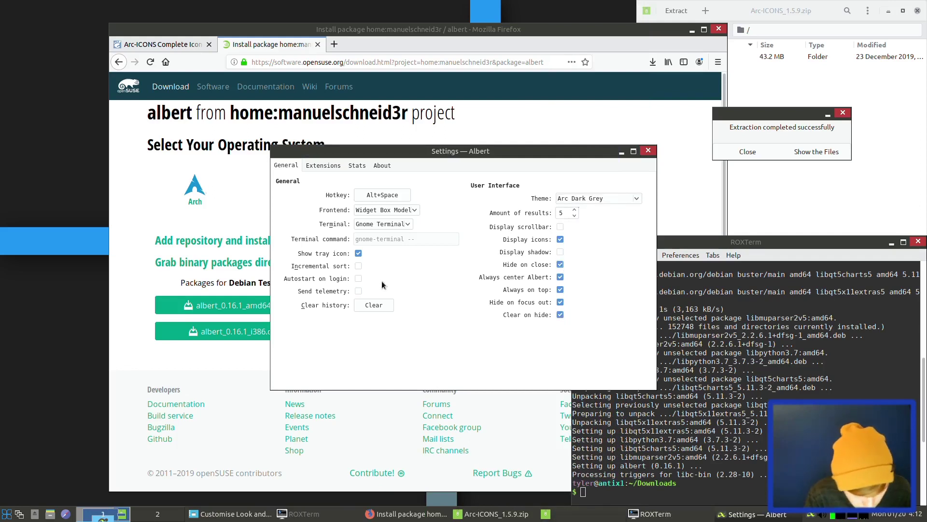
click(358, 280)
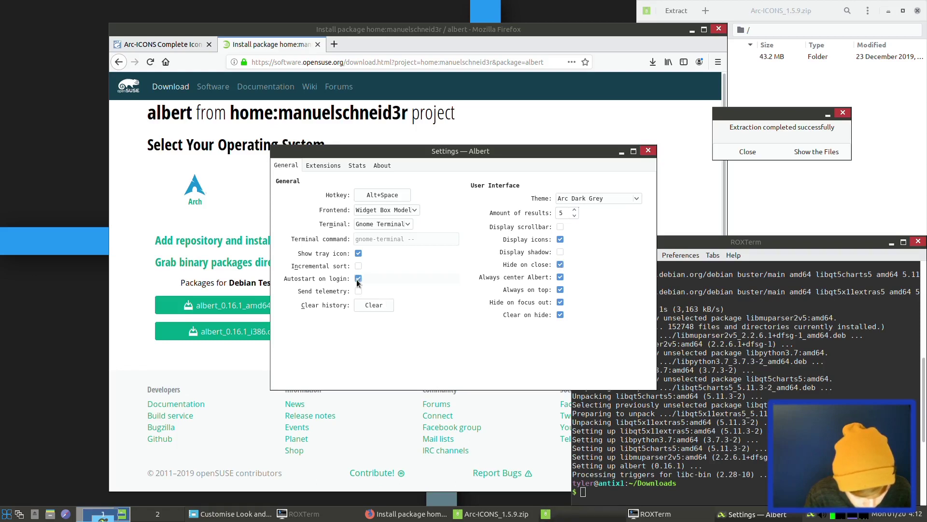
click(358, 254)
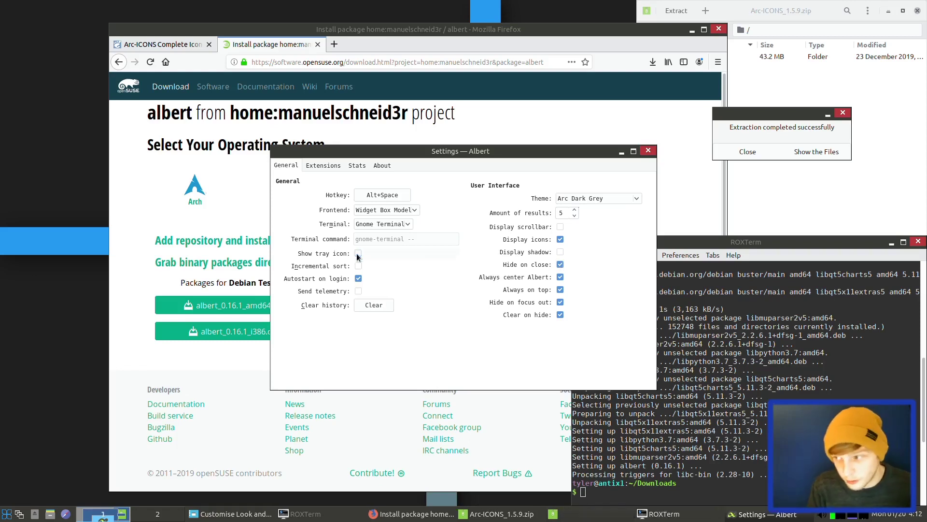
Enable the Applications, Files and Firefox bookmarks extensions, indexing audio and video files
click(324, 165)
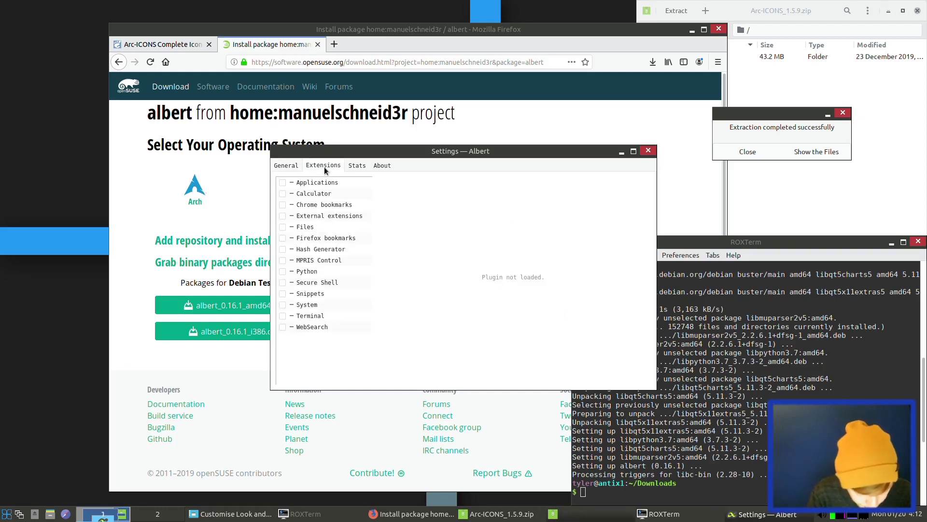
click(282, 183)
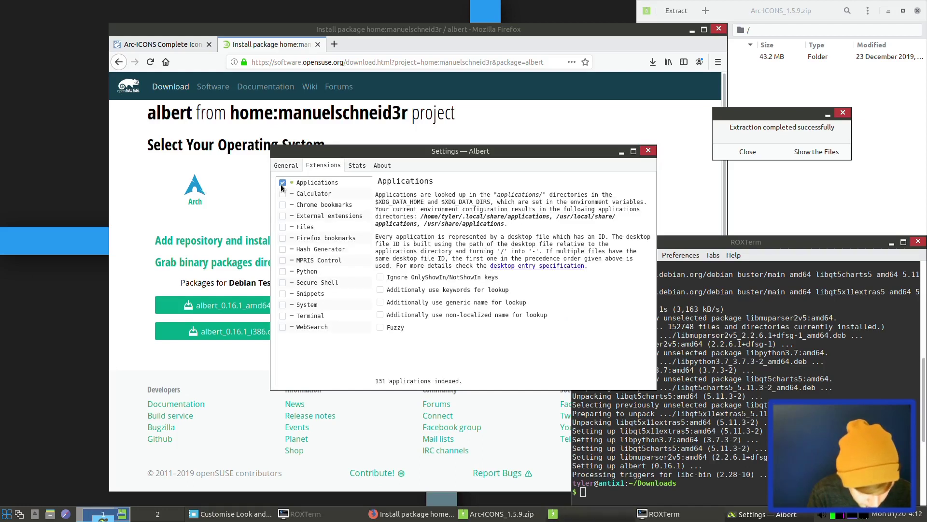
click(283, 226)
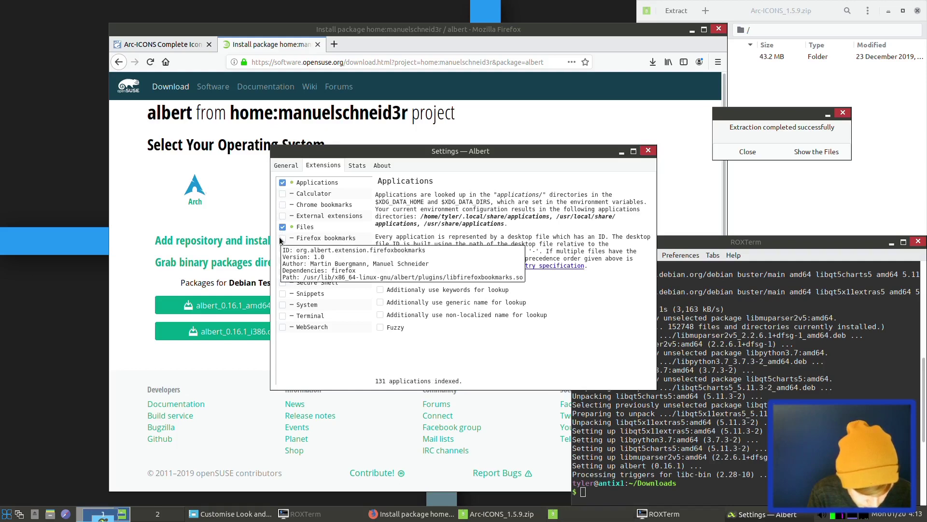
click(280, 240)
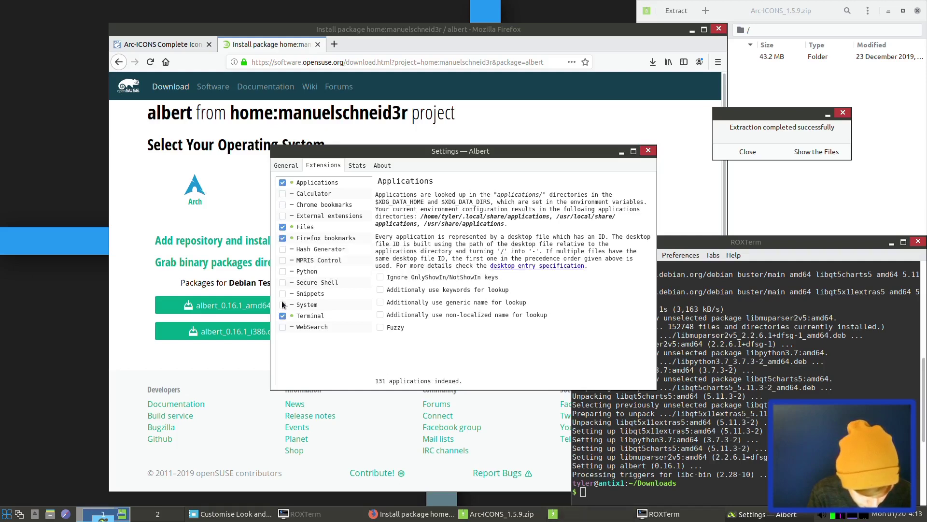
click(314, 228)
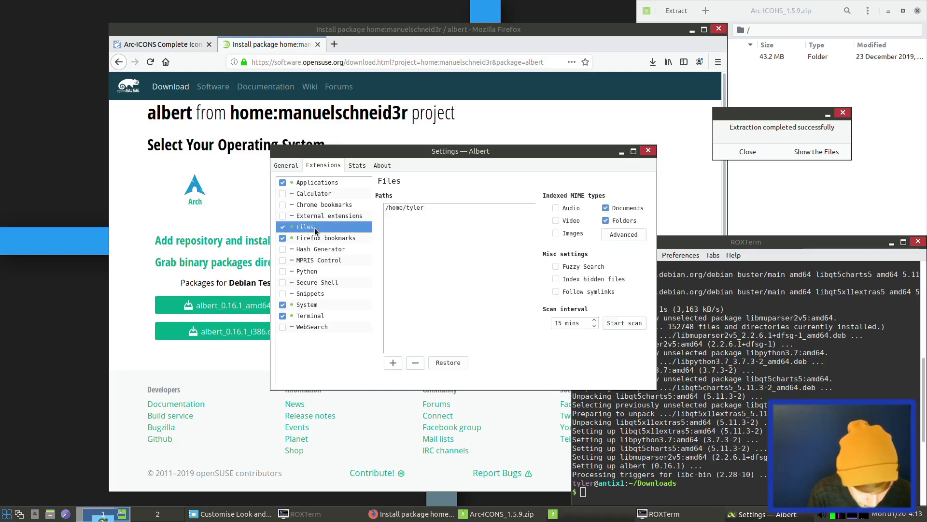
click(571, 209)
click(571, 222)
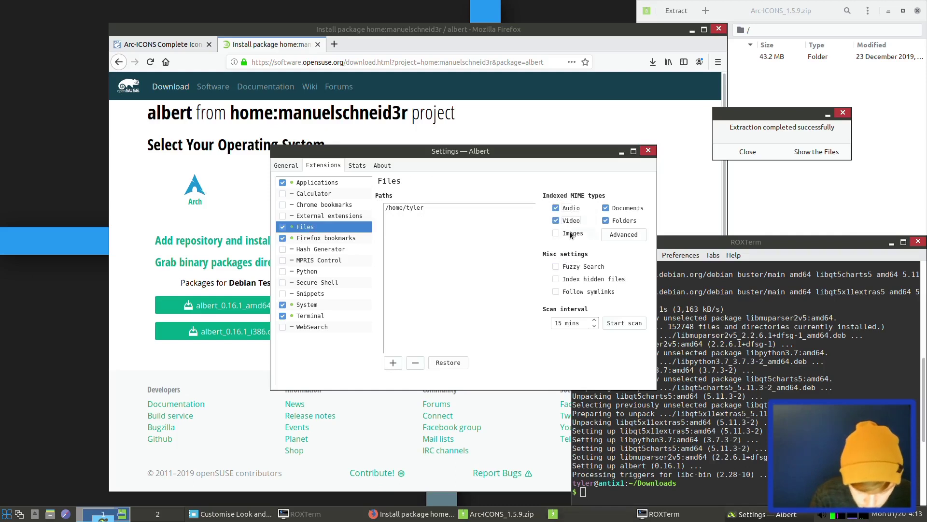
Close Albert settings and launch Firefox by searching 'fire'
click(648, 150)
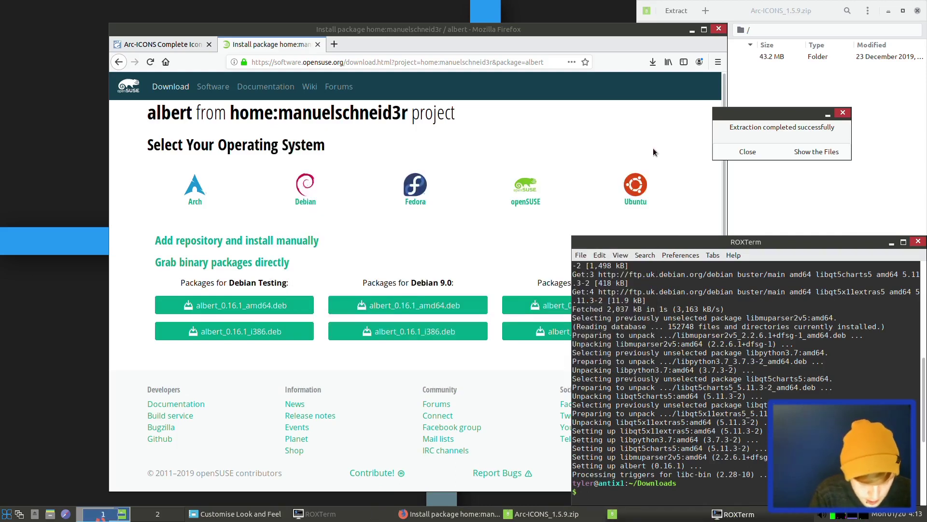
text(fire)
key(Return)
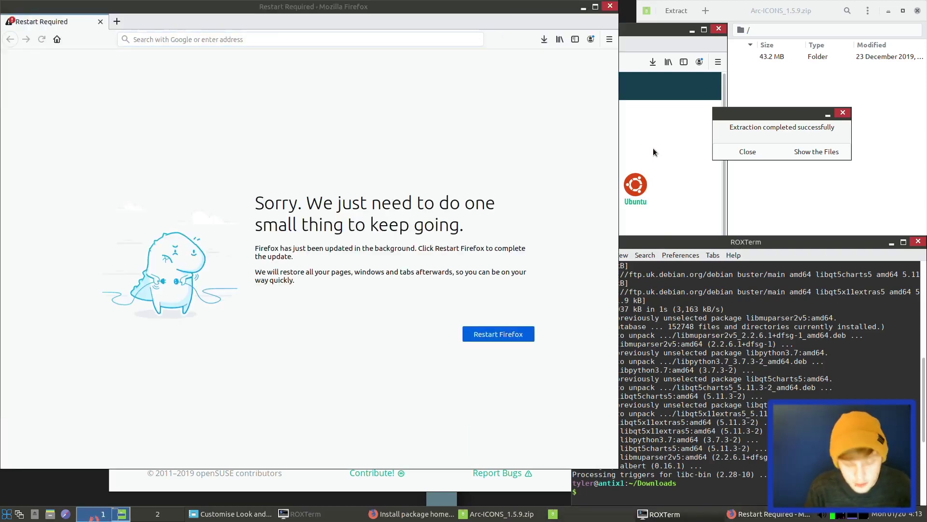
Launch Thunar File Manager from Albert, closing the preferences window that opened first
key(ctrl+space)
text(thunar)
key(Return)
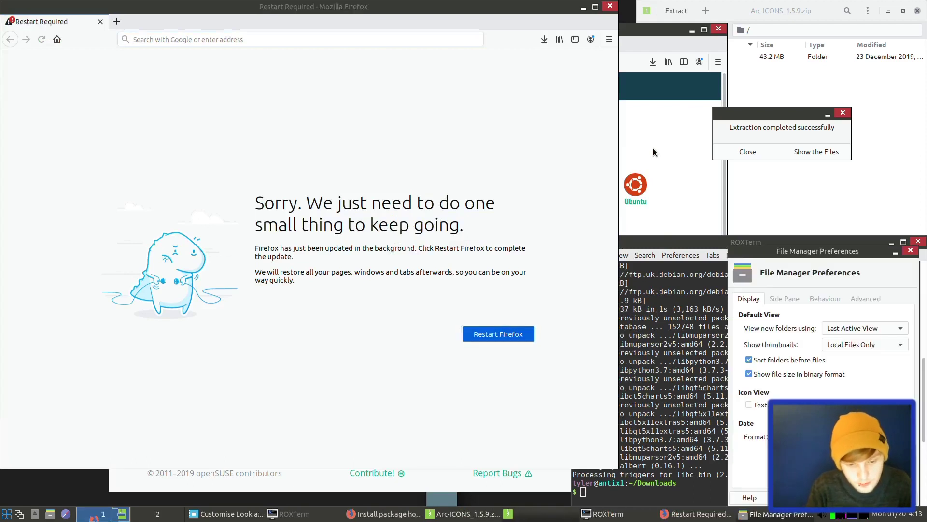
click(910, 251)
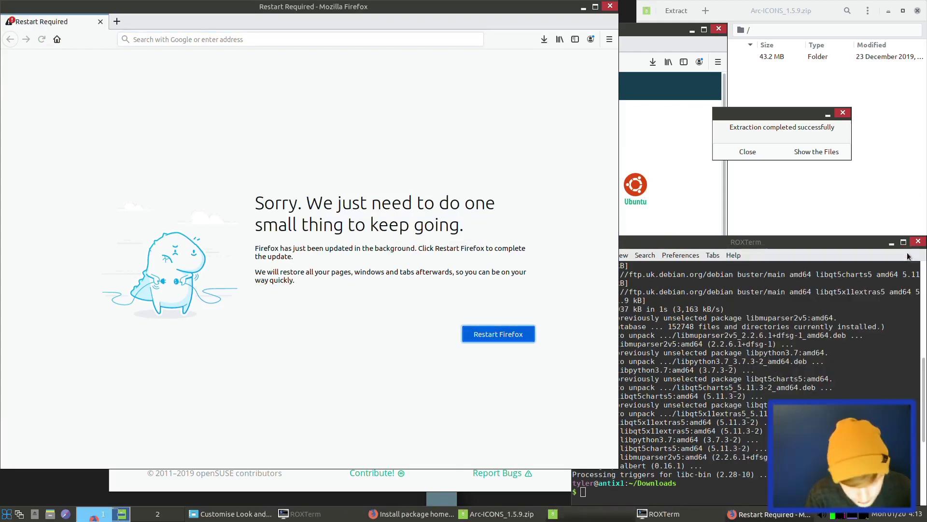
key(ctrl+space)
text(thuna)
key(Down)
key(Return)
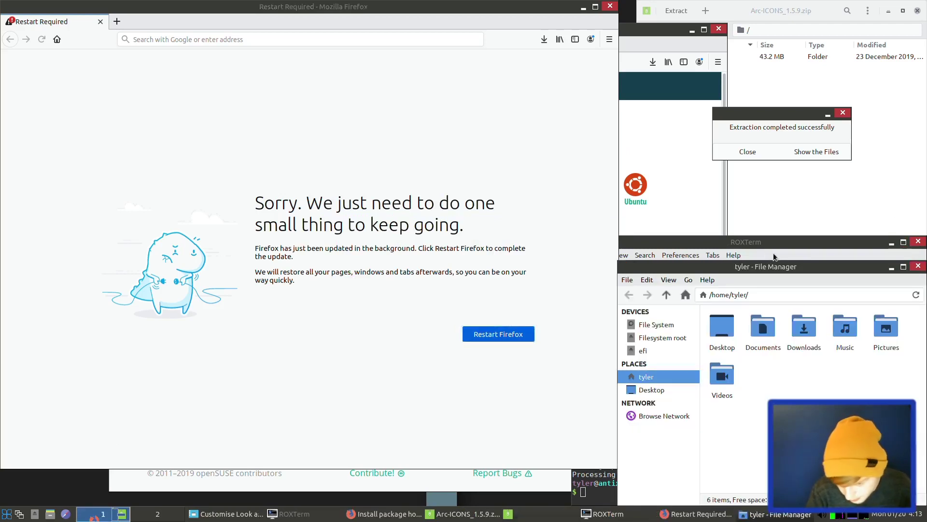
Close Thunar, the extraction-complete notice, and the Arc-ICONS archive window
drag(788, 267, 284, 96)
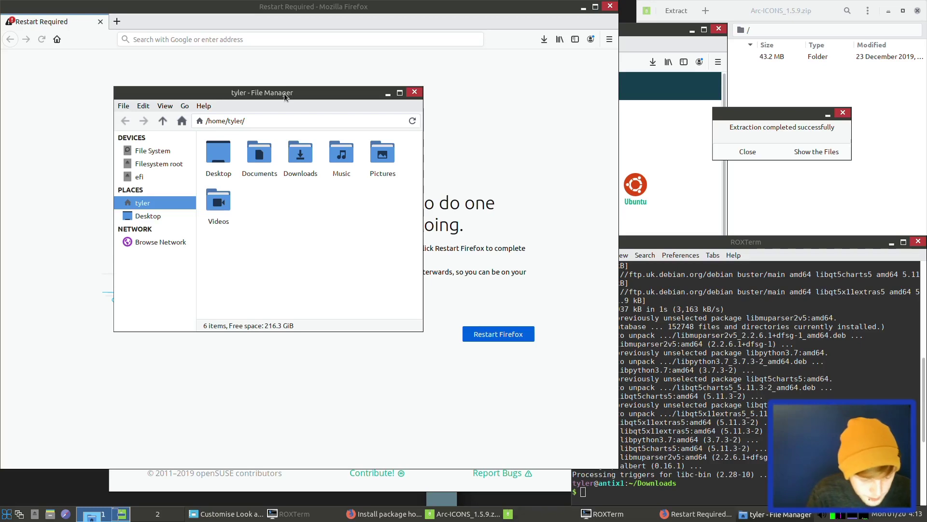
click(414, 92)
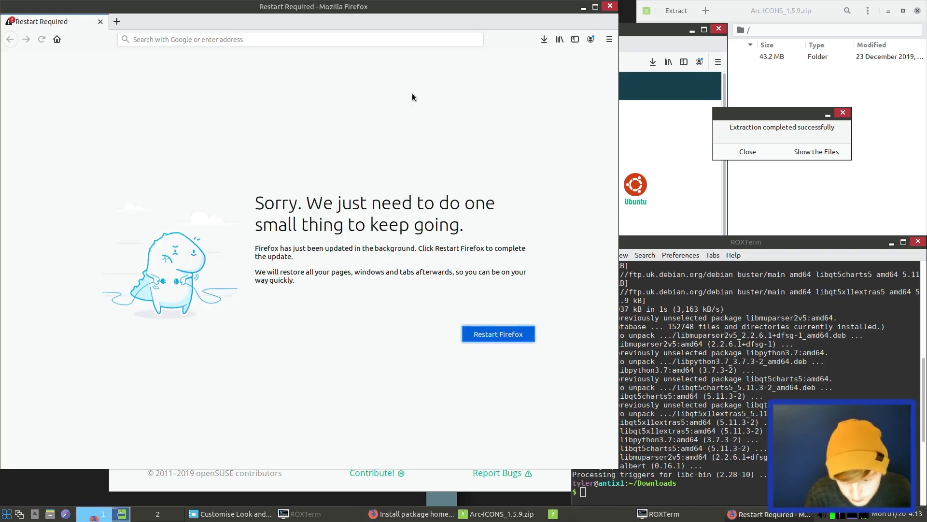
click(763, 152)
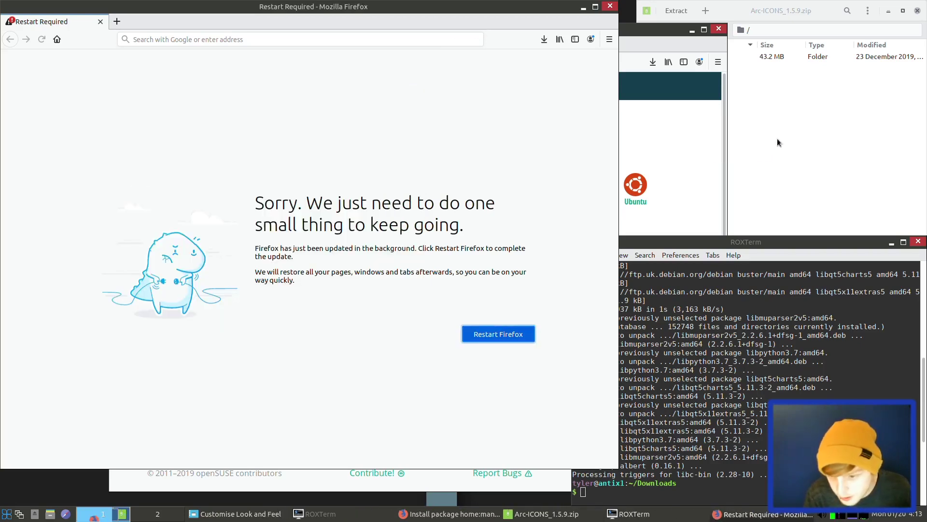
click(919, 11)
Run htop in ROXTerm
key(alt+Tab)
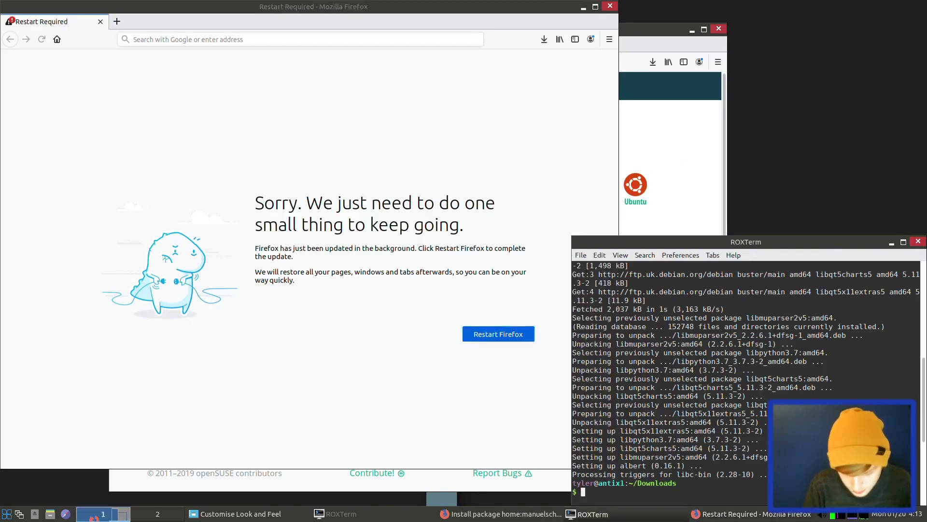
text(htop)
key(Return)
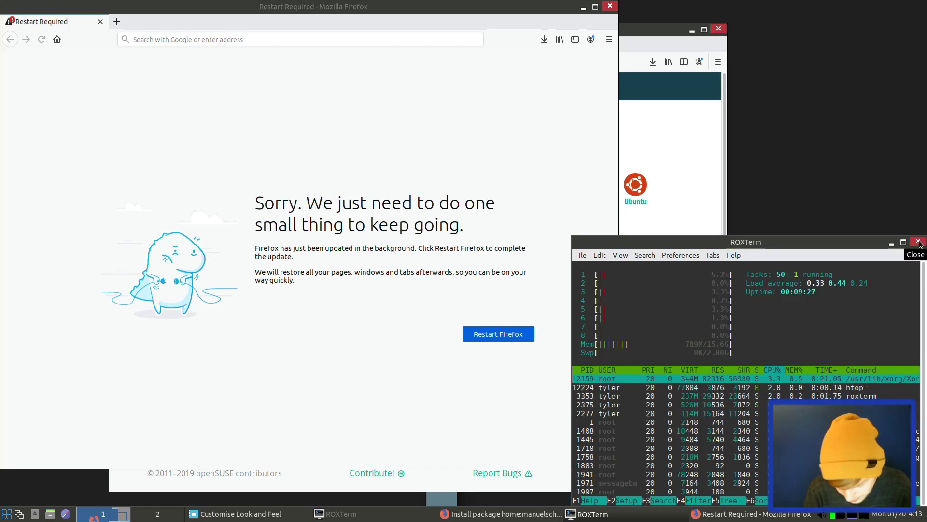
Switch back and forth between workspaces 1 and 2, ending on workspace 1
key(ctrl+alt+Right)
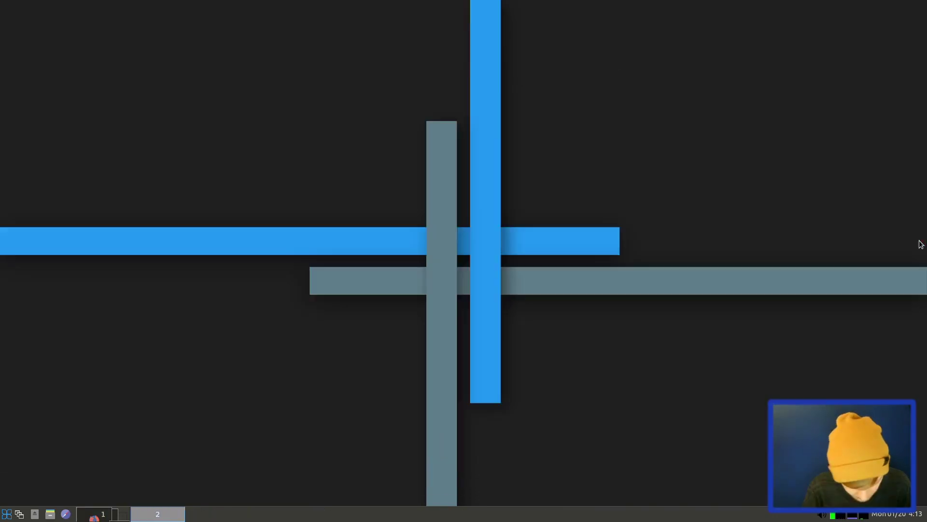
key(ctrl+alt+Left)
key(ctrl+alt+Right)
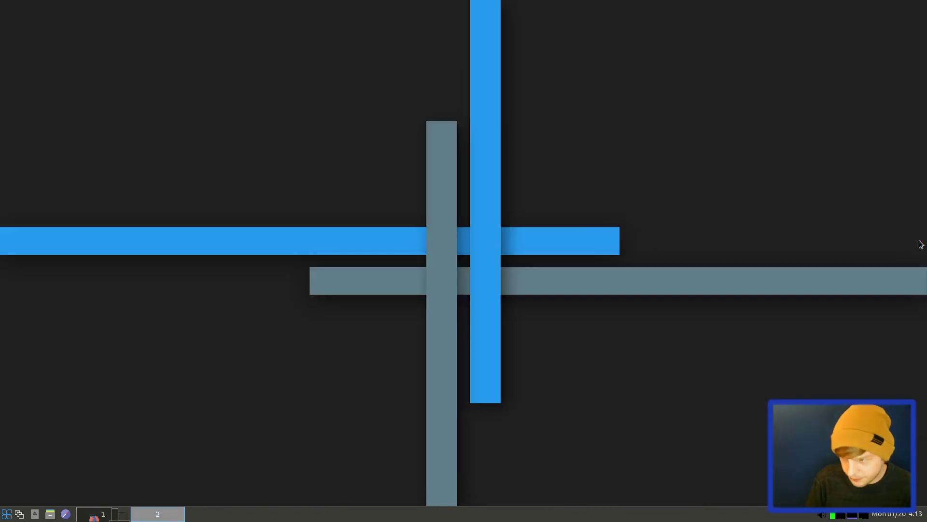
key(ctrl+alt+Left)
key(ctrl+alt+Right)
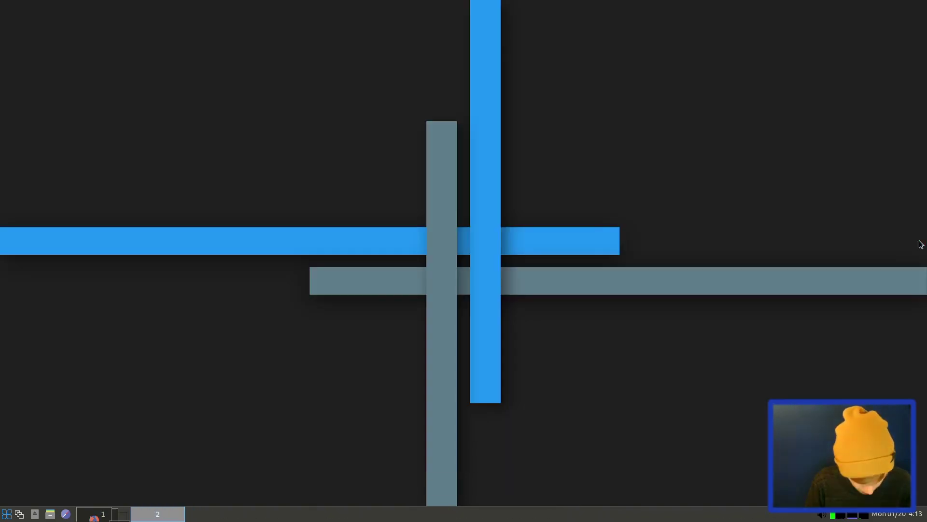
key(ctrl+alt+Left)
key(ctrl+alt+Right)
key(ctrl+alt+Left)
key(ctrl+alt+Right)
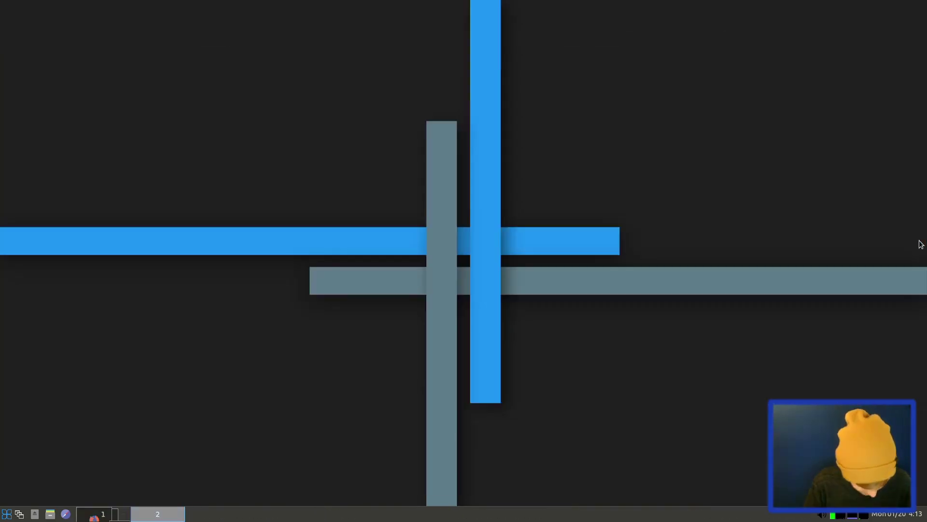
click(103, 515)
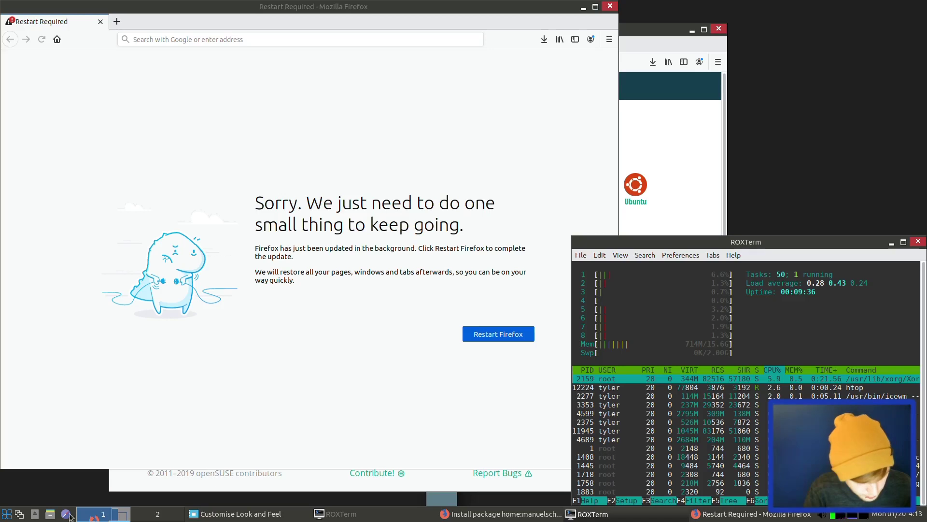
Open antiX Control Centre, quit Firefox and close the Customise Look and Feel window
click(7, 514)
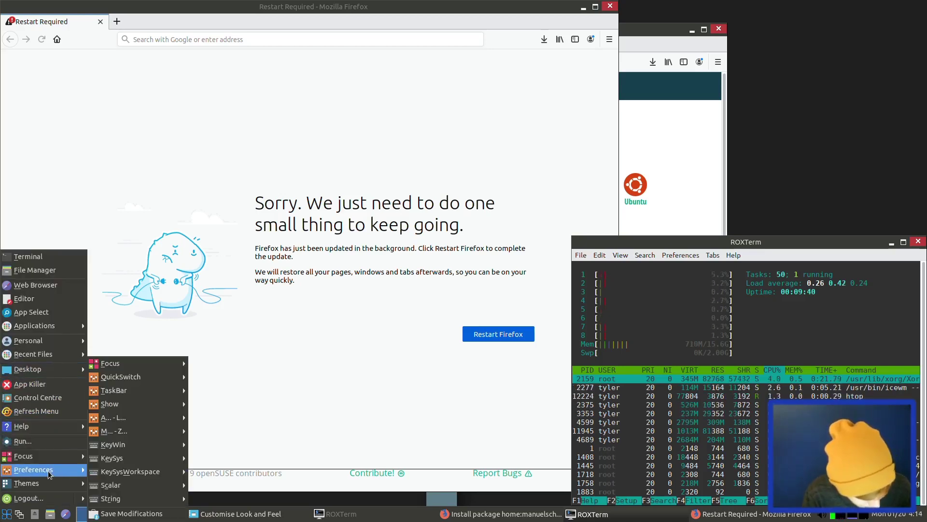
click(43, 402)
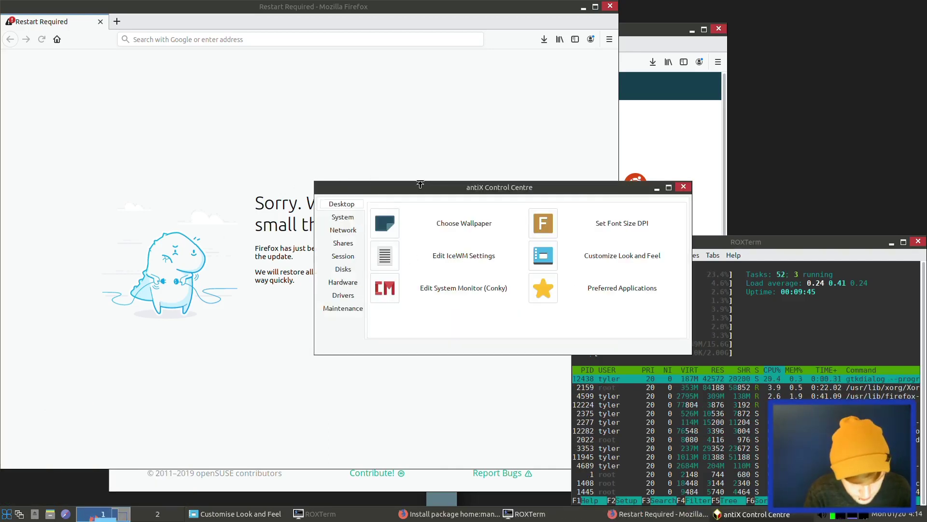
click(610, 8)
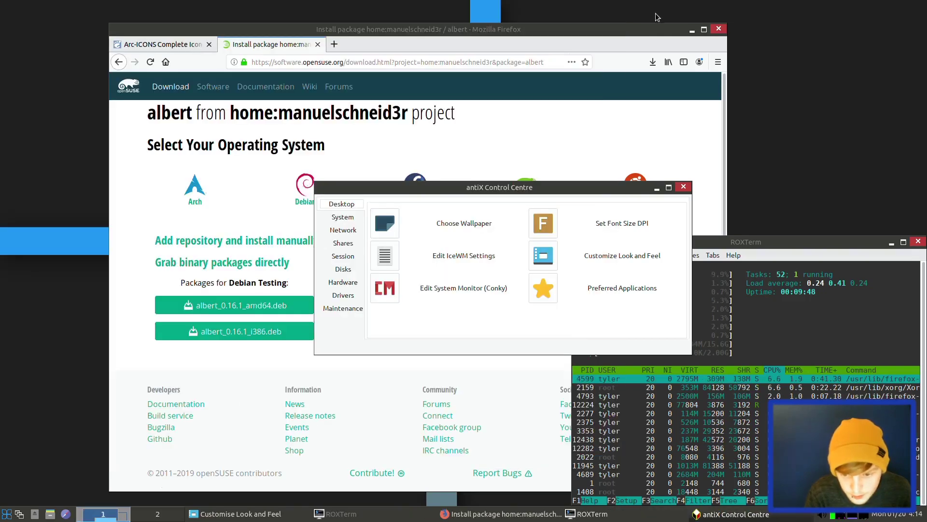
click(718, 31)
click(512, 284)
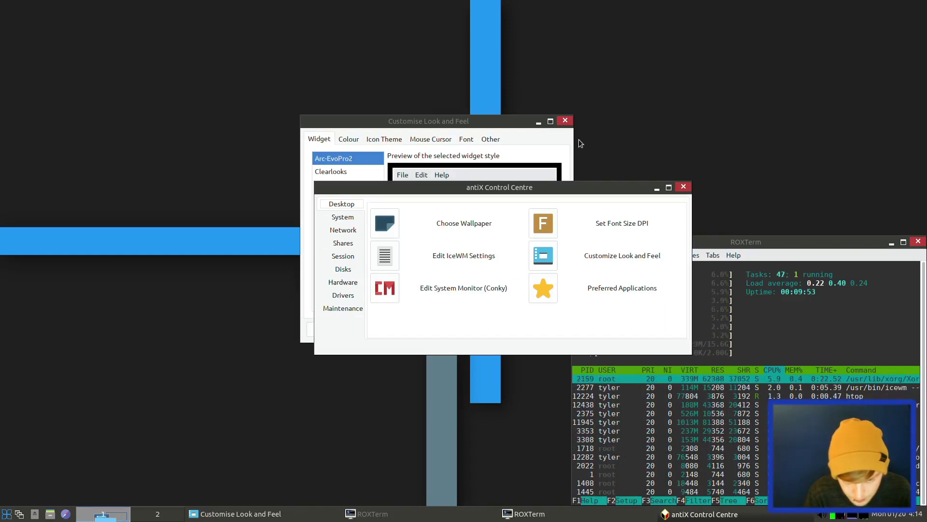
click(565, 120)
drag(497, 189, 298, 105)
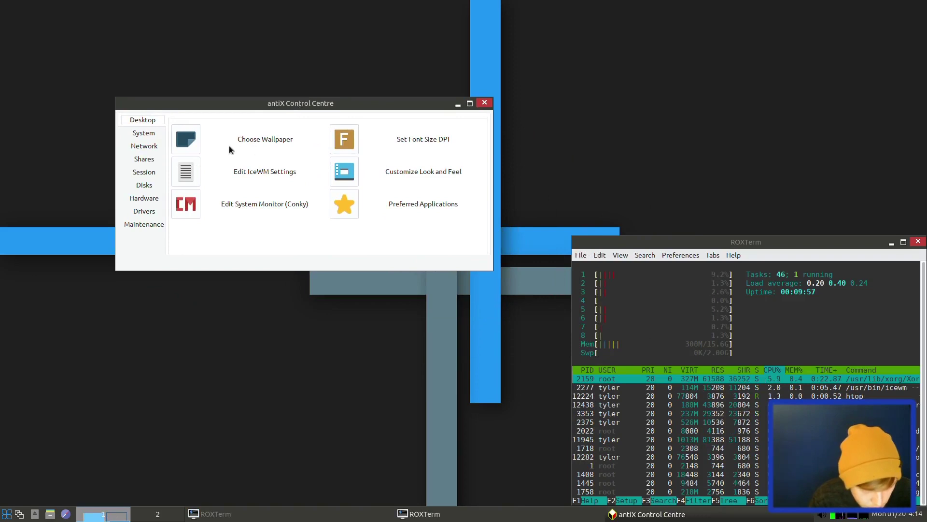
Open the wallpaper chooser and close it without changes
click(185, 139)
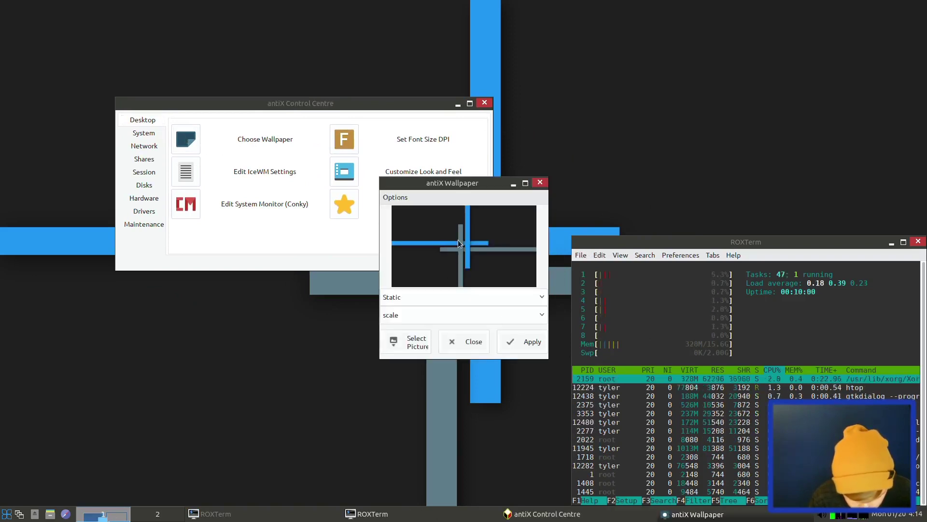
click(399, 197)
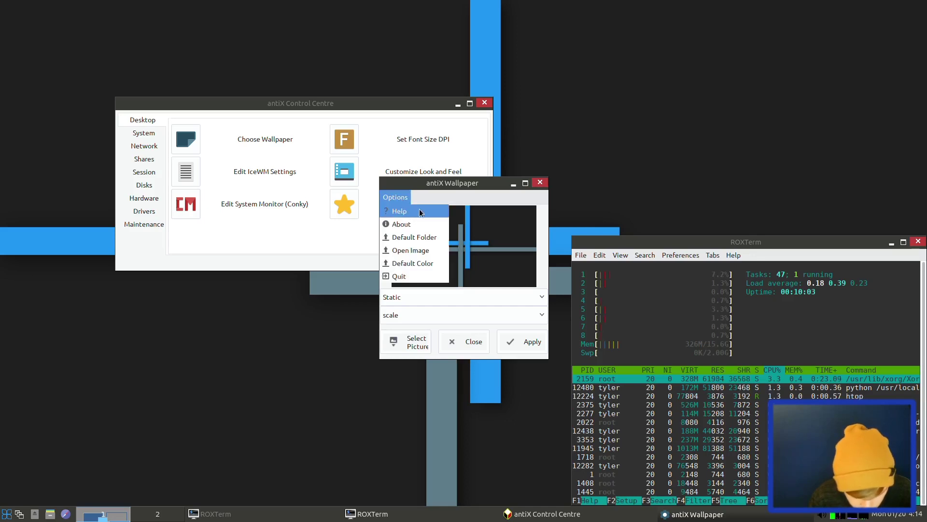
click(544, 182)
click(544, 182)
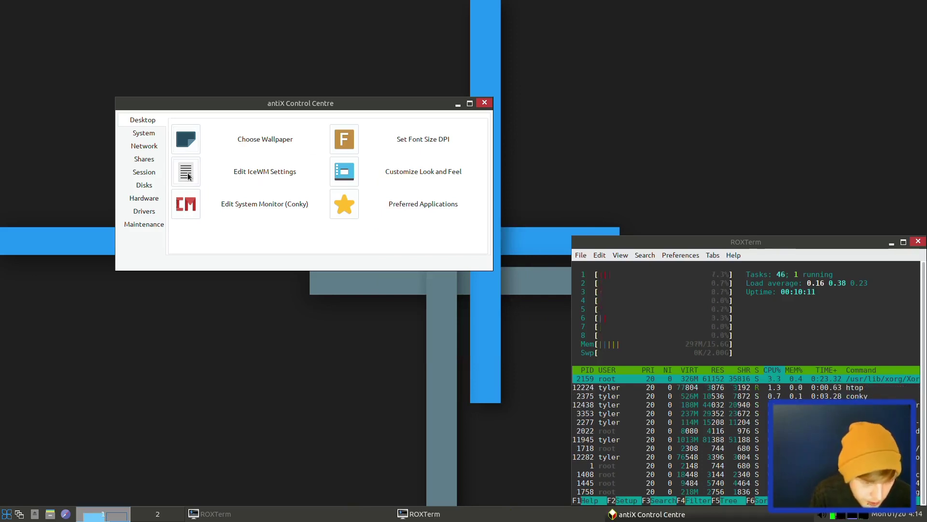
Close the IceWM menu editor, then toggle Conky off and back on from the menu
scroll(731, 81, down, 8)
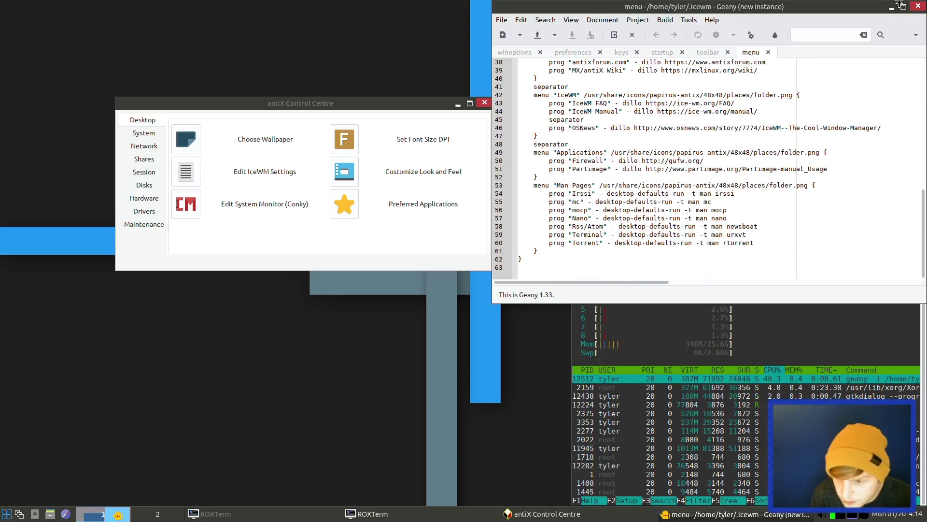
click(918, 6)
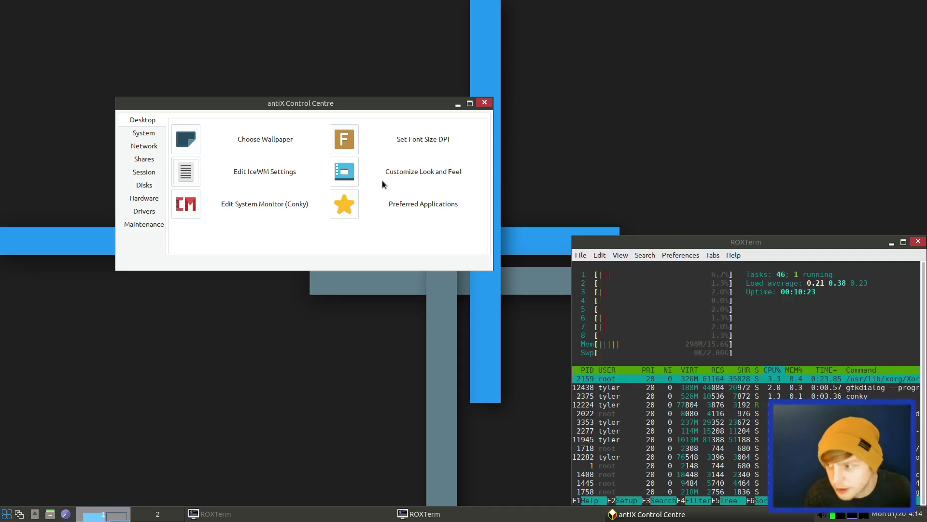
click(5, 516)
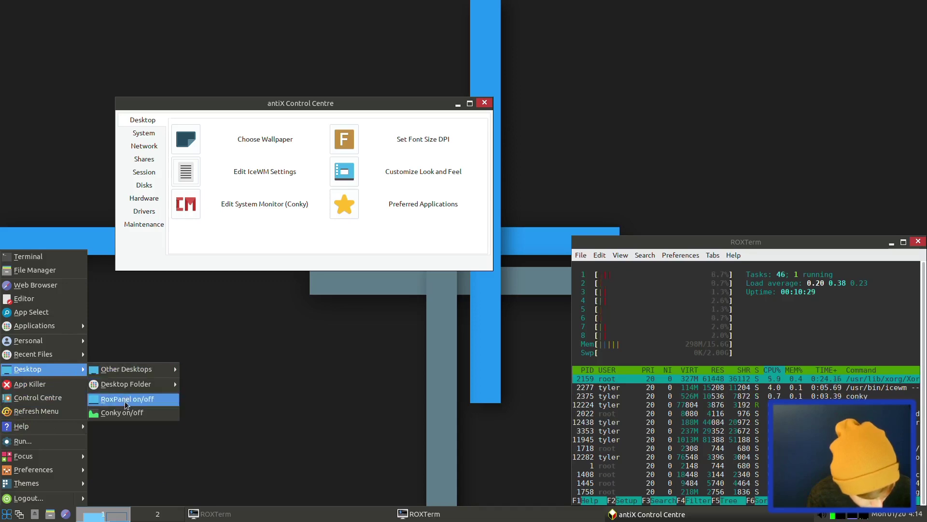
click(130, 413)
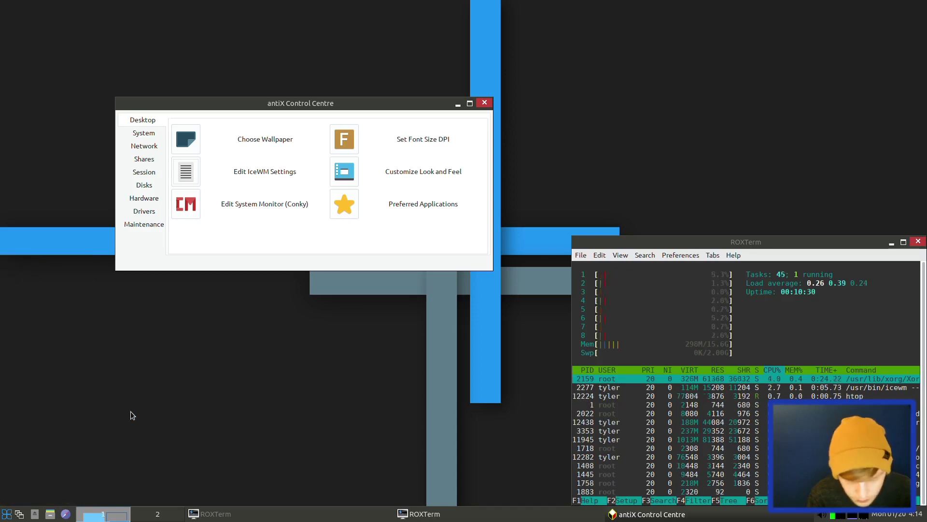
click(4, 515)
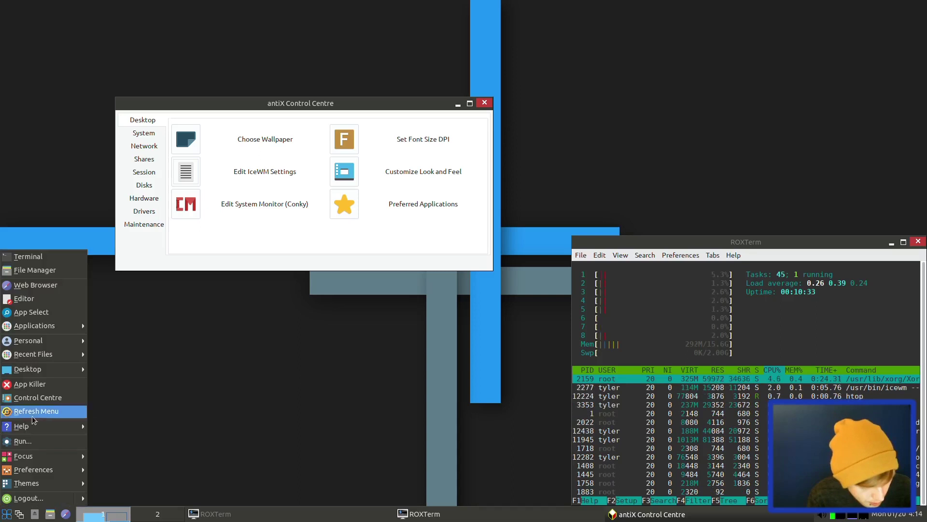
mouse_move(53, 369)
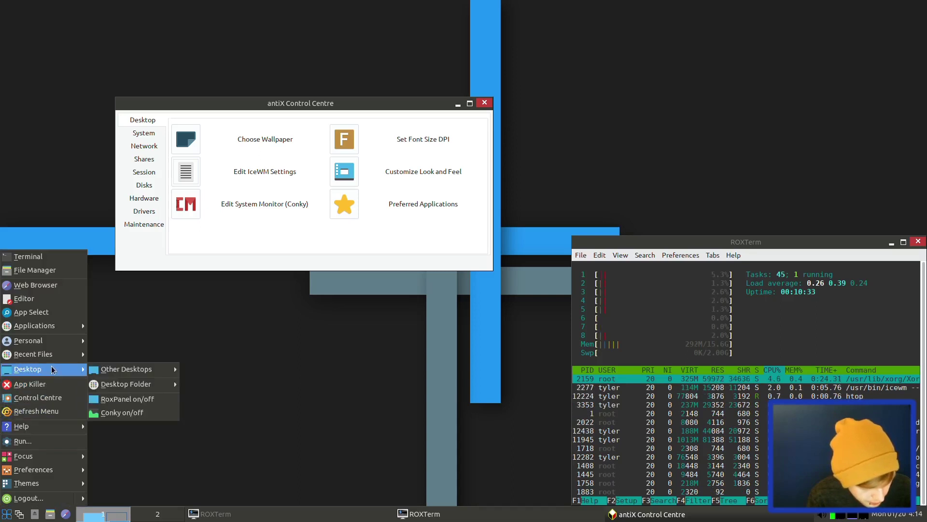
click(121, 413)
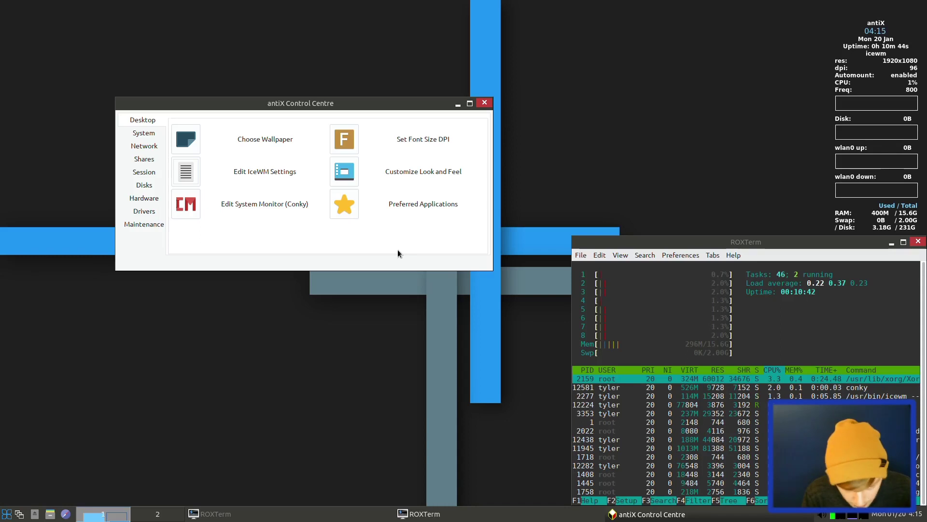
Launch the command-line package manager cli-aptiX from the System tools page
click(145, 133)
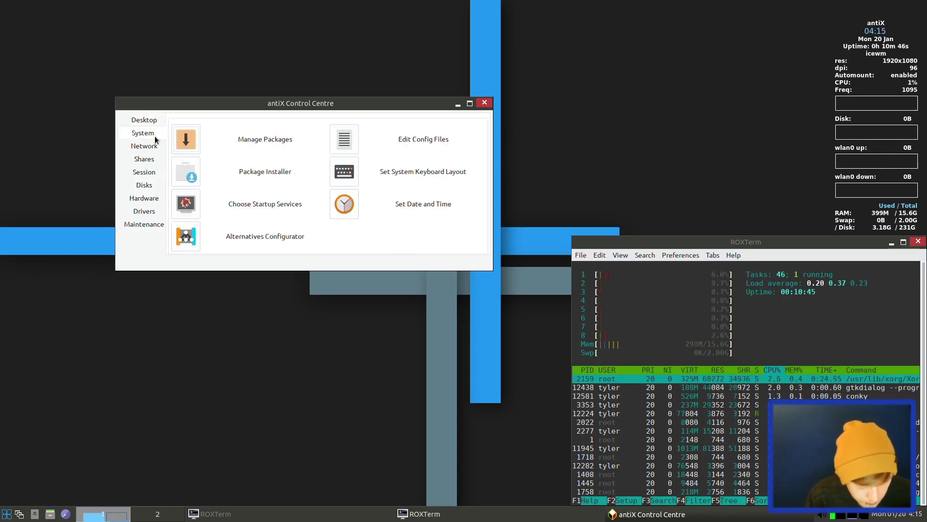
click(186, 139)
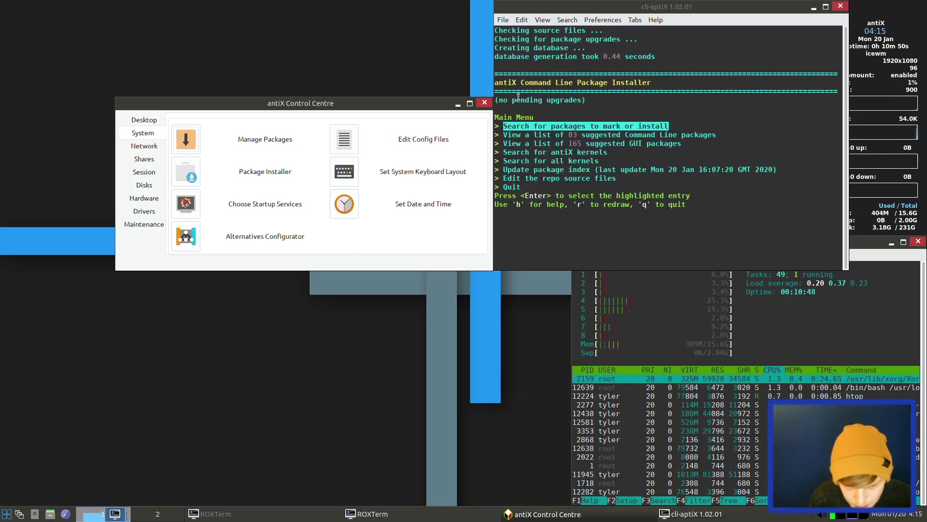
drag(329, 109, 285, 97)
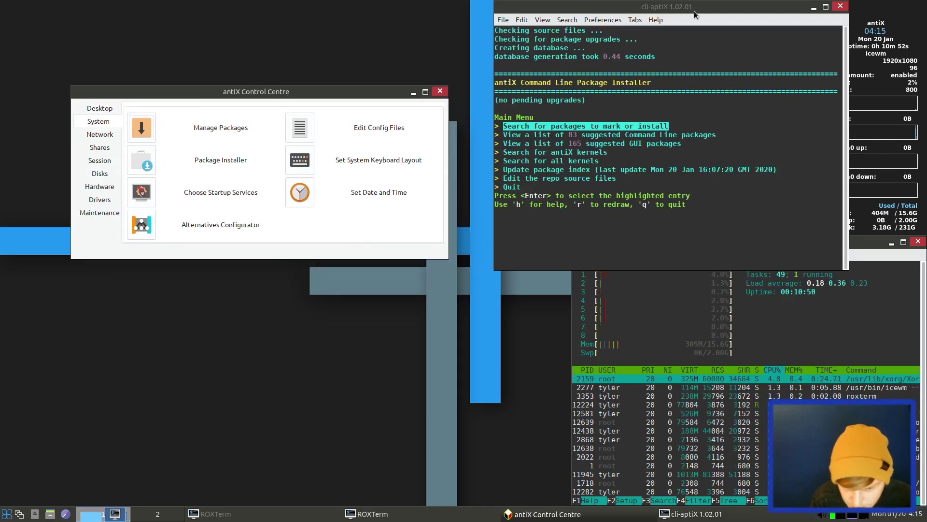
drag(694, 11, 665, 37)
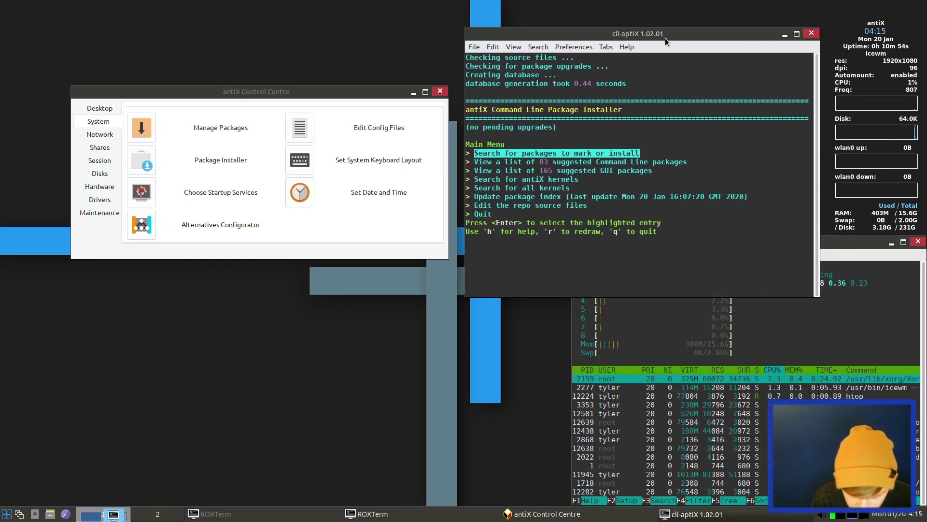
View the suggested command-line packages, list the six five-star ones, and exit
key(Down)
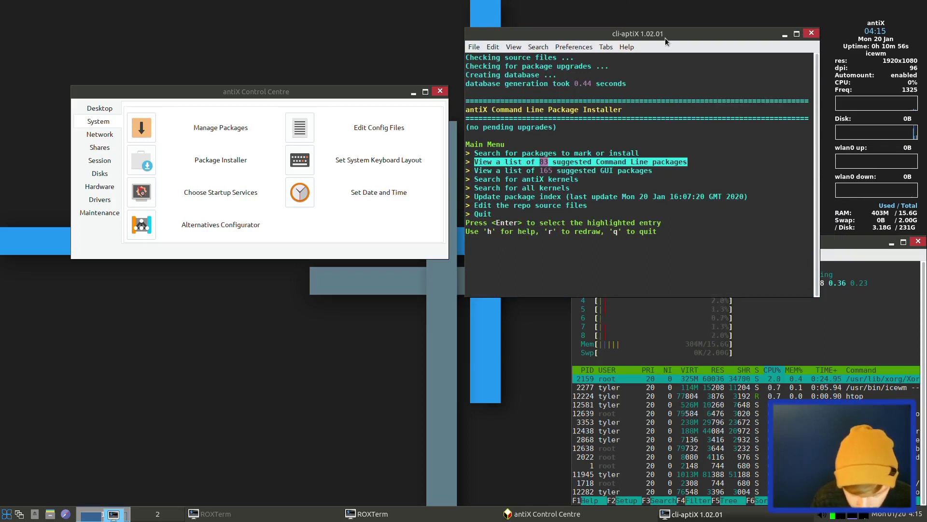
key(Down)
key(Up)
key(Down)
key(Up)
key(Return)
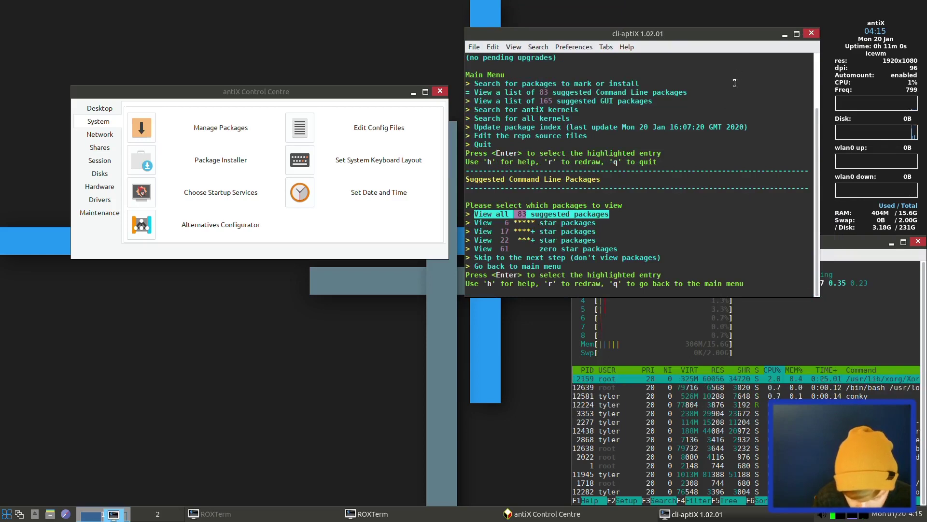
key(Down)
key(Return)
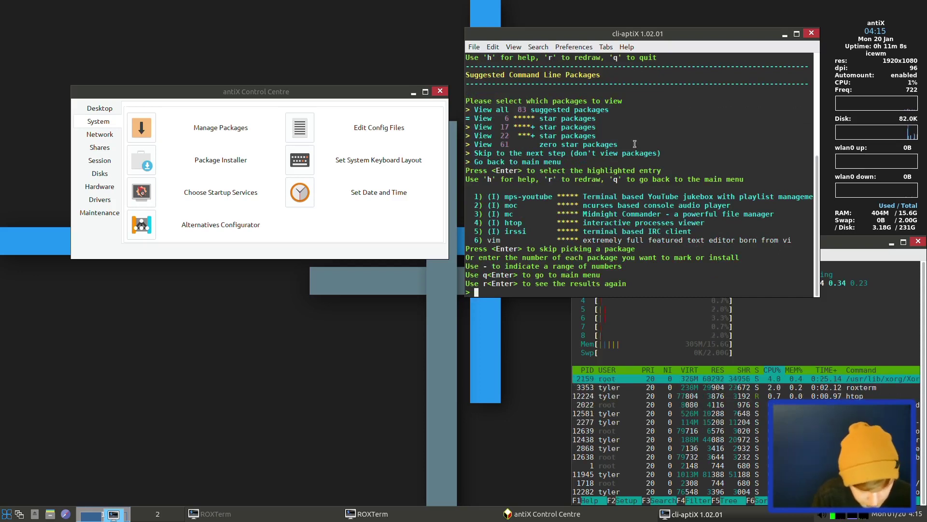
key(Return)
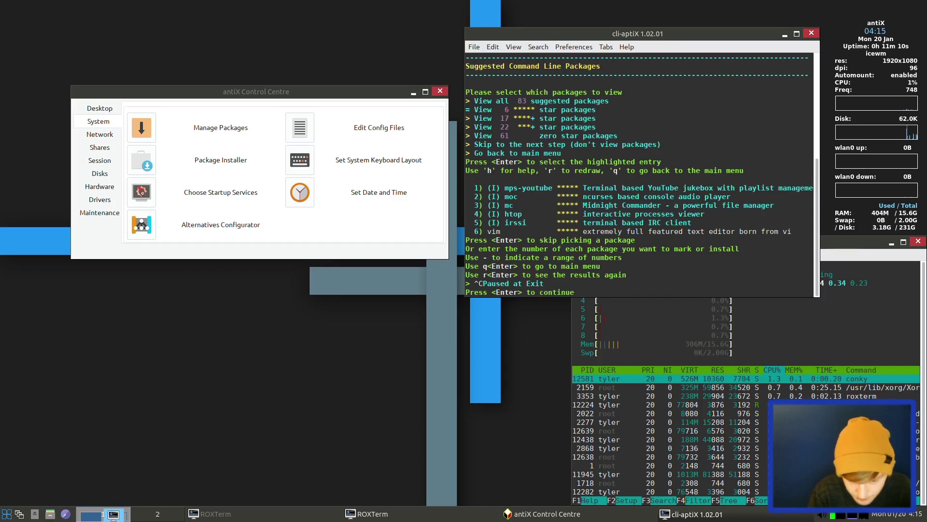
Close the package manager, open Package Installer, and expand Desktop Environment, Media Converter and Network categories
key(Return)
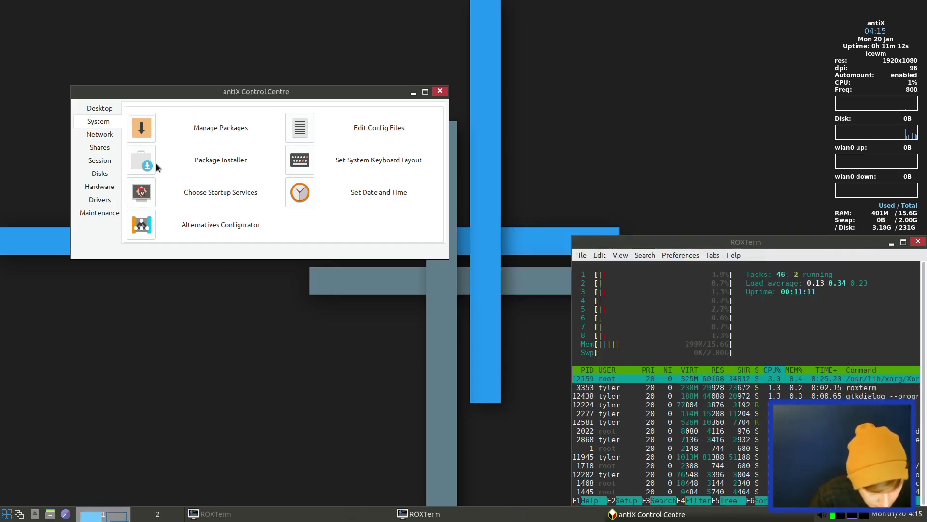
click(145, 169)
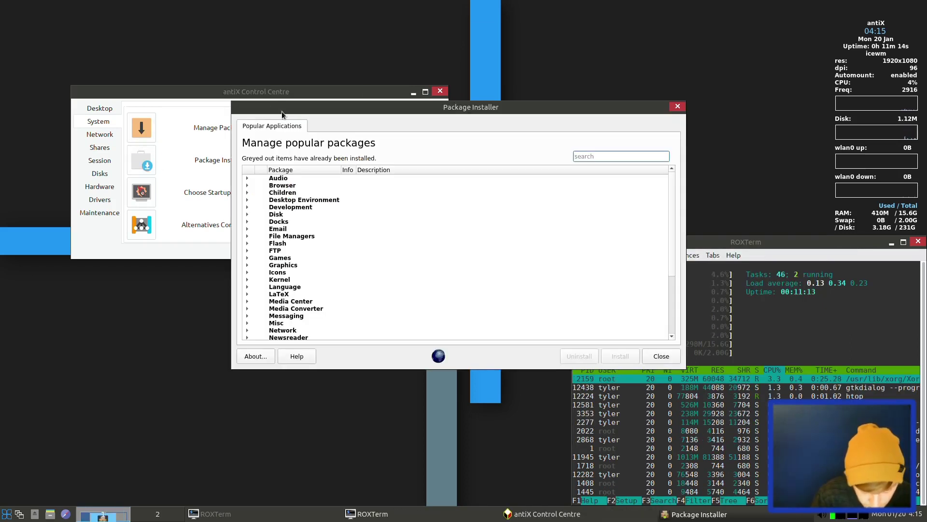
drag(370, 109, 450, 55)
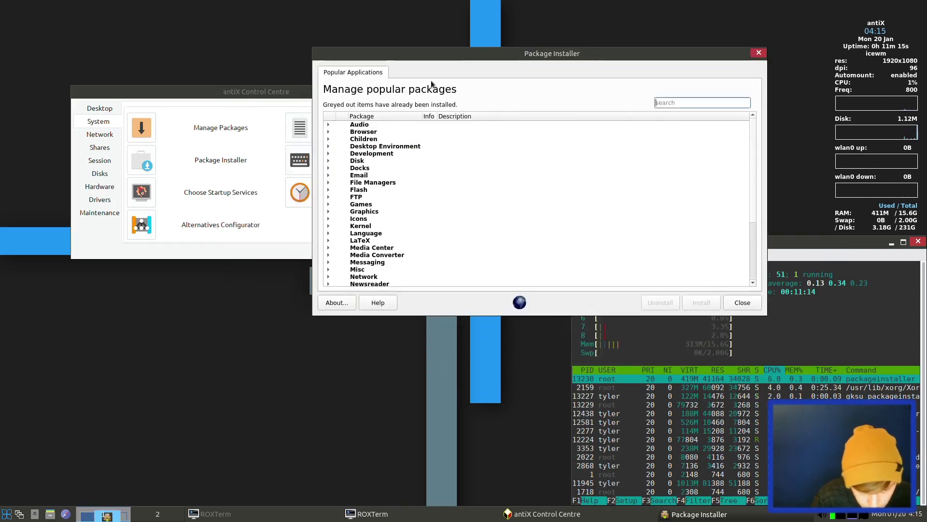
click(328, 146)
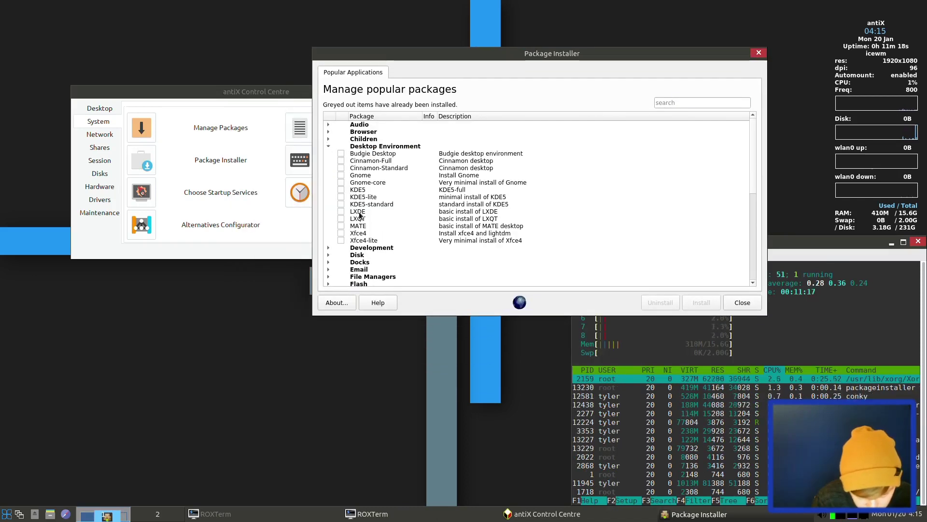
scroll(479, 164, down, 5)
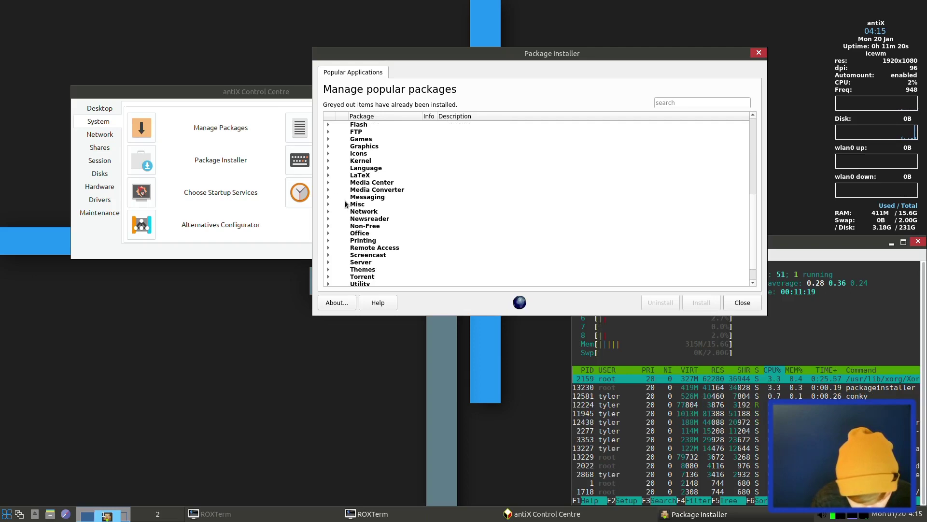
click(328, 189)
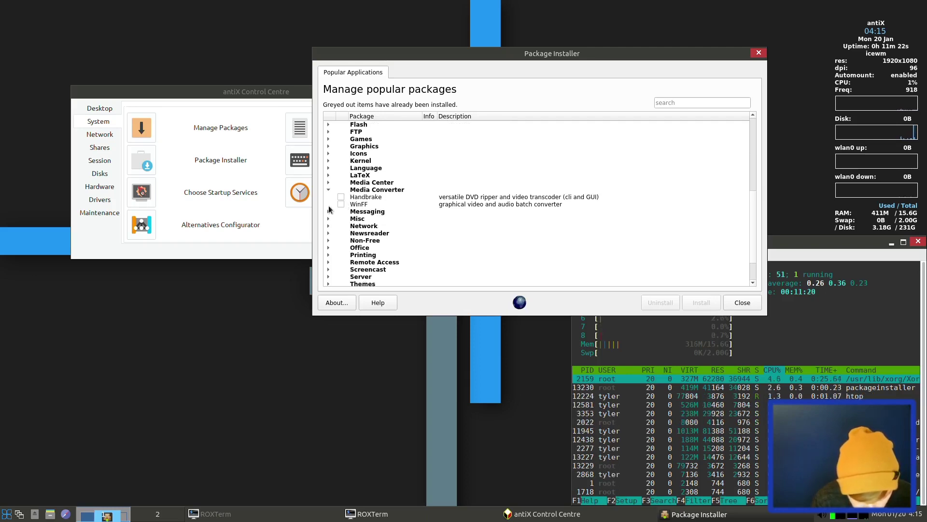
click(328, 226)
Search the package list for kdenlive, close the installer, and show the Network tools
scroll(329, 227, down, 3)
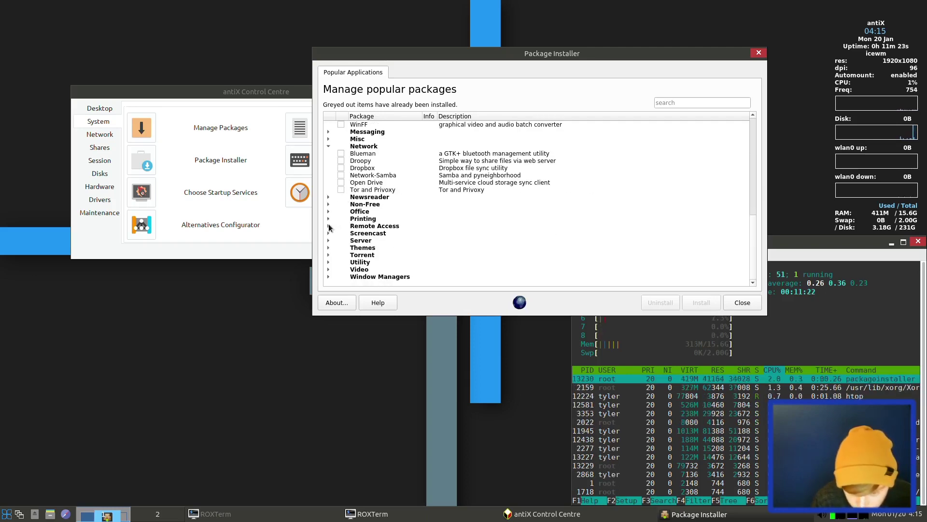
click(684, 103)
text(kdenlive)
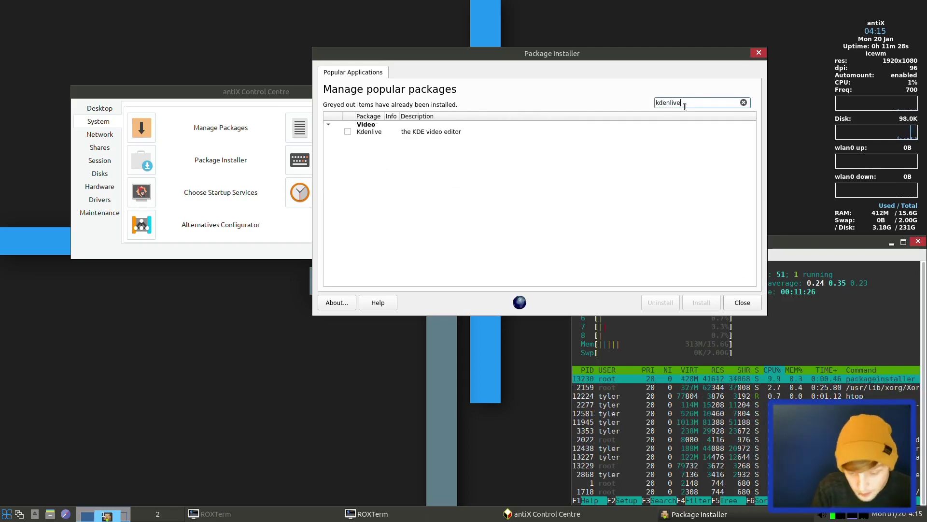
click(742, 303)
click(94, 137)
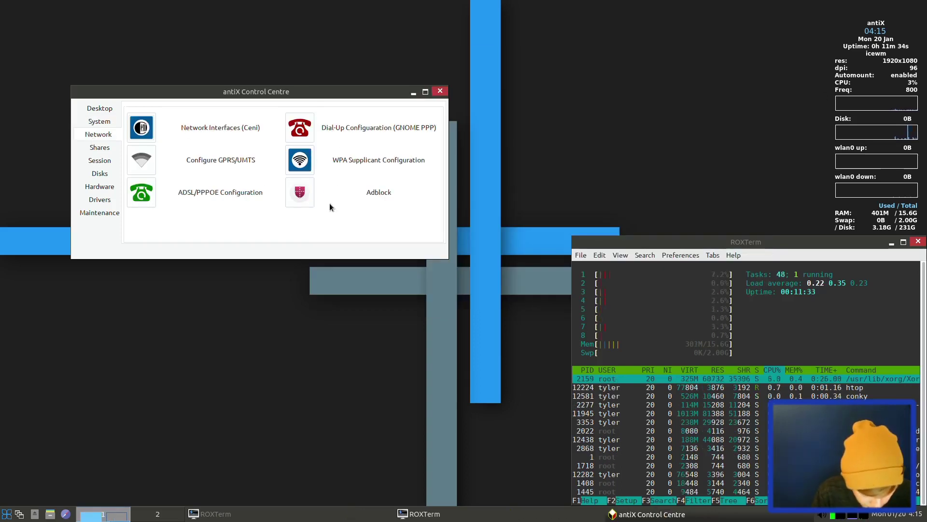
Step through the Shares, Session, Disks, Hardware and Drivers pages, ending on Maintenance
click(102, 148)
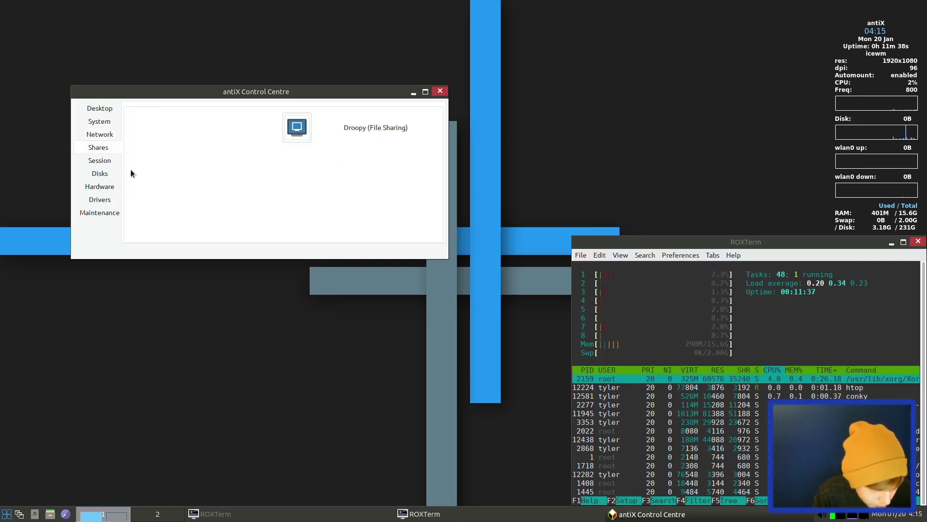
click(99, 165)
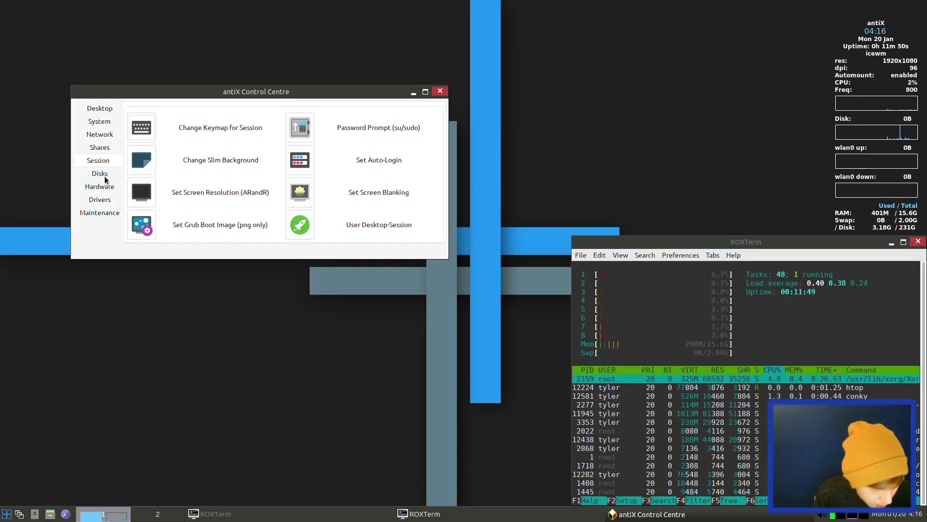
click(97, 175)
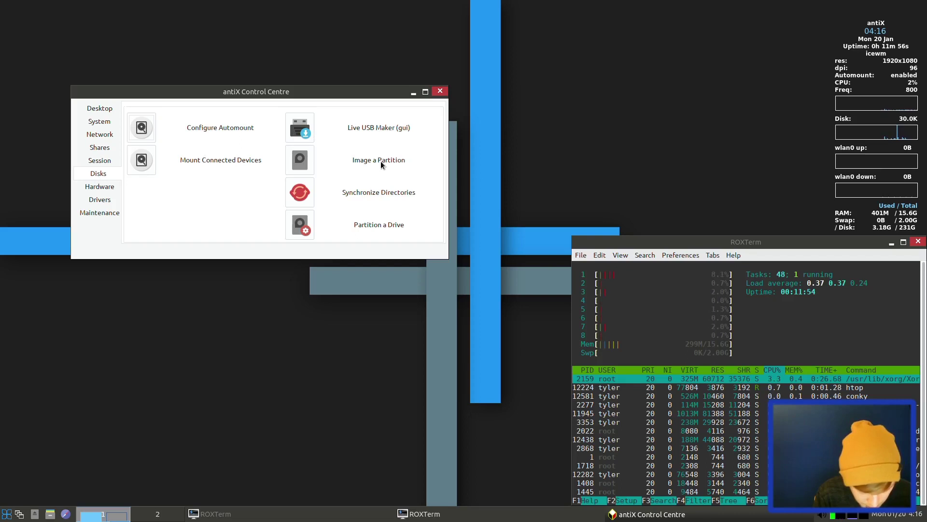
click(94, 192)
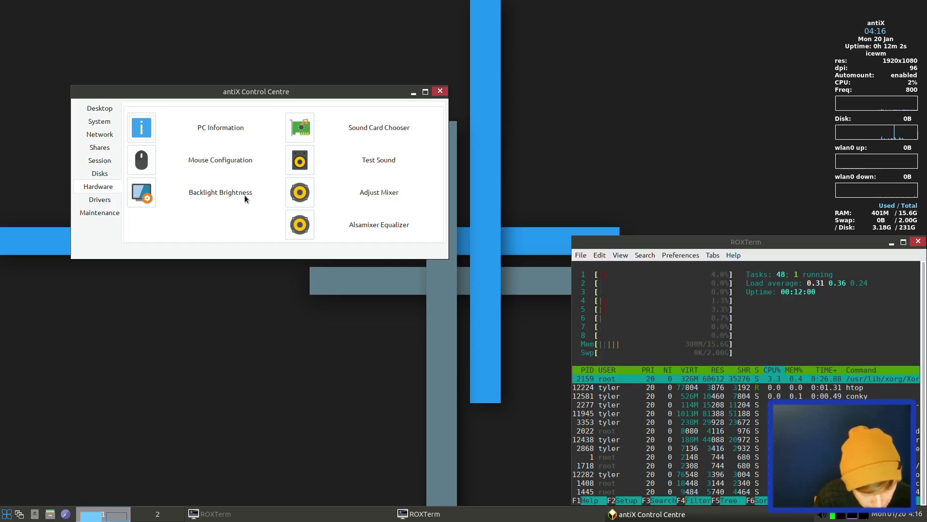
click(101, 202)
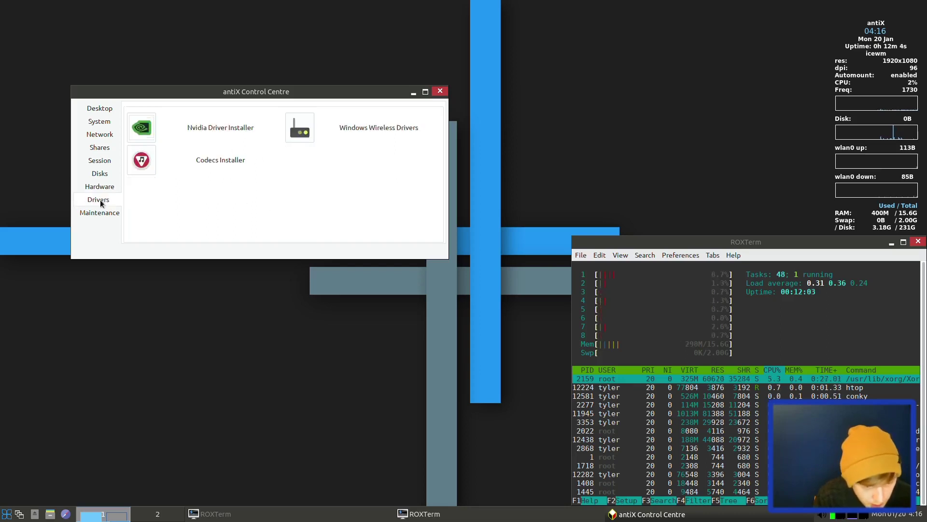
click(103, 213)
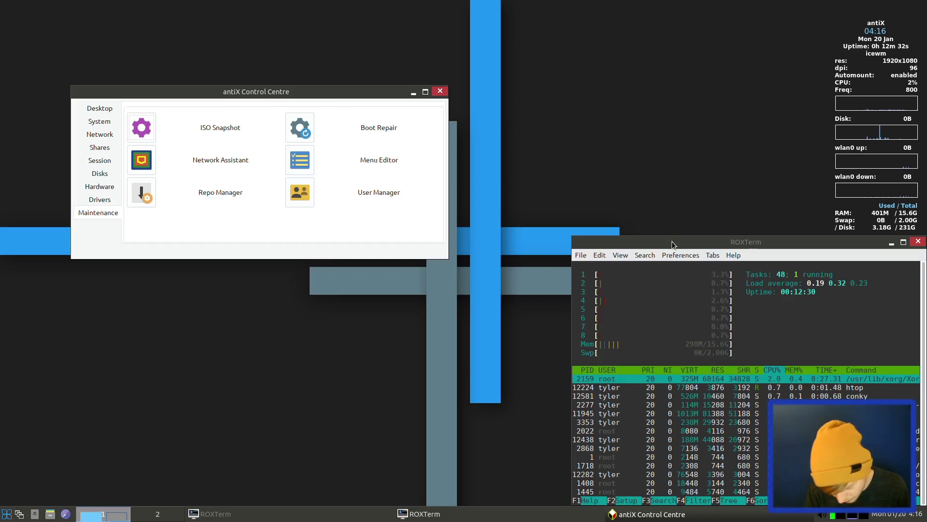
Move the terminal window up and to the left
drag(669, 238, 565, 102)
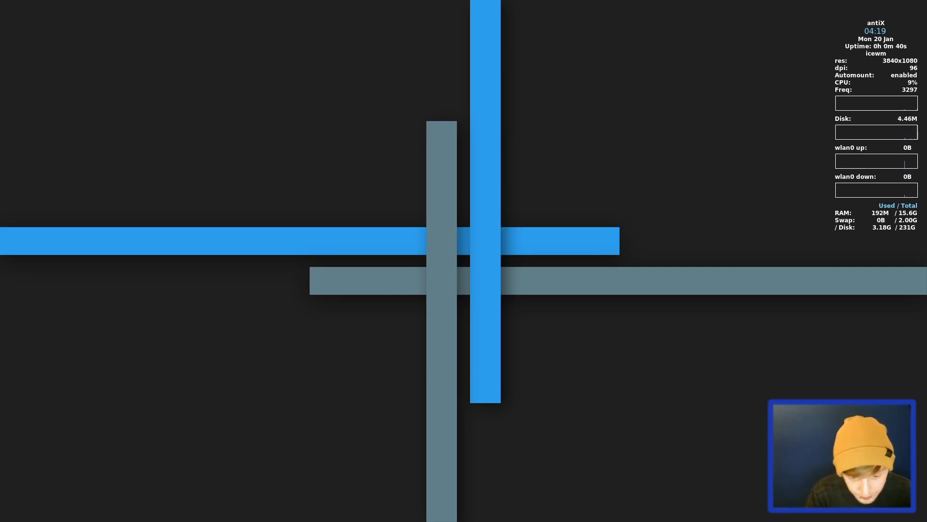
Centre Control Centre, launch ARandR from Session, and mirror HDMI-1 onto eDP-1 with Apply
drag(0, 60, 381, 170)
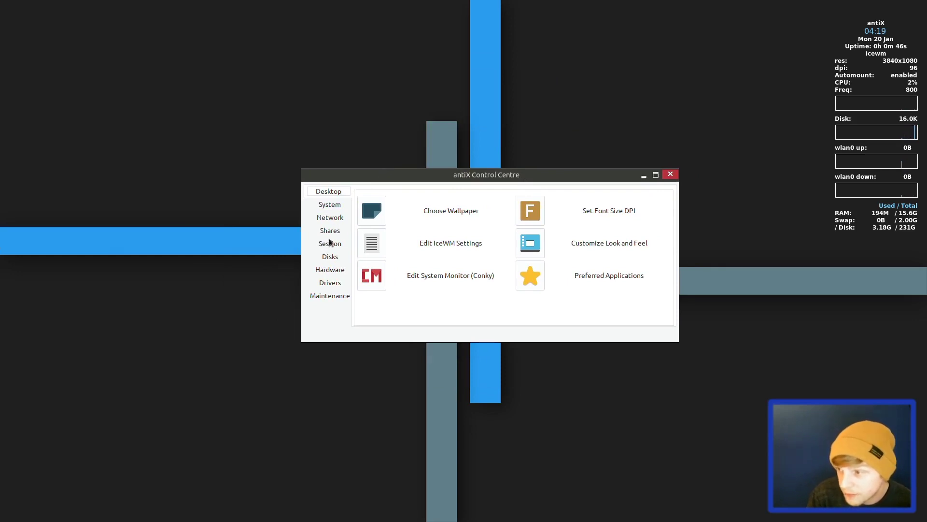
click(331, 243)
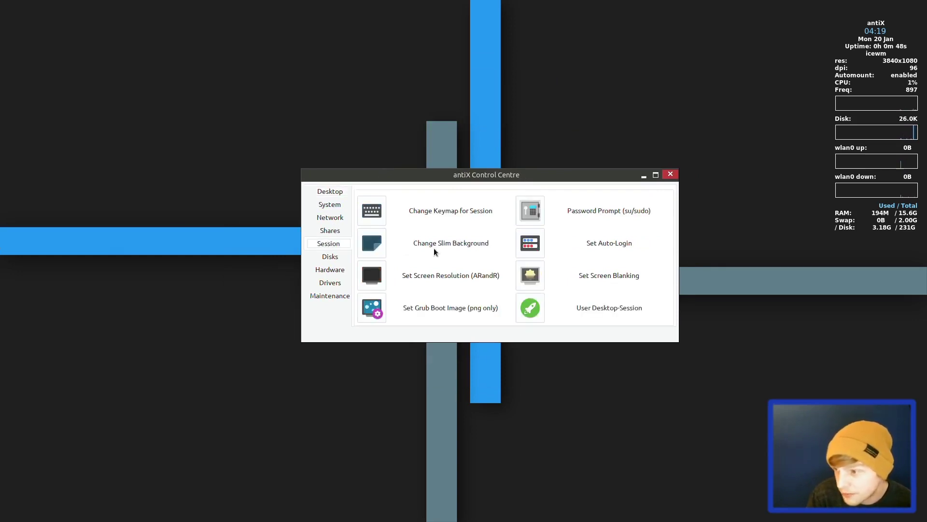
double_click(363, 279)
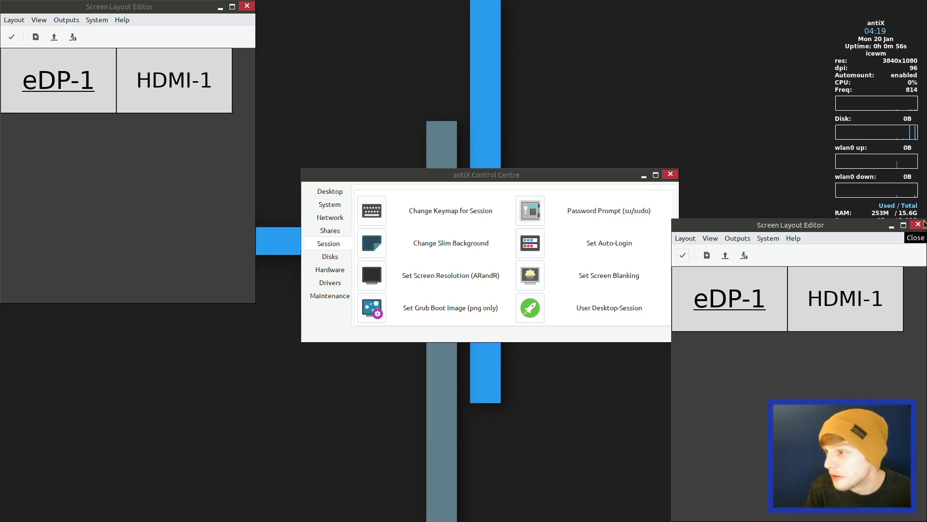
click(918, 224)
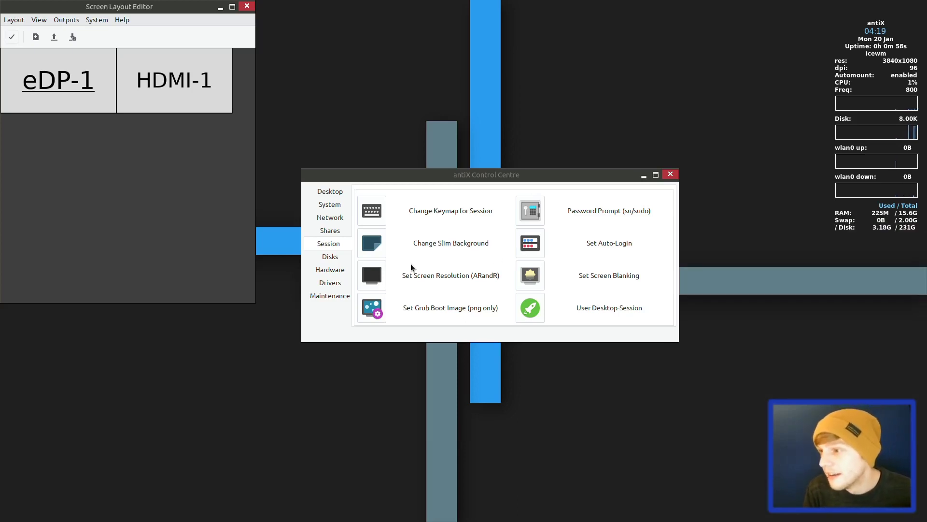
drag(166, 99, 49, 100)
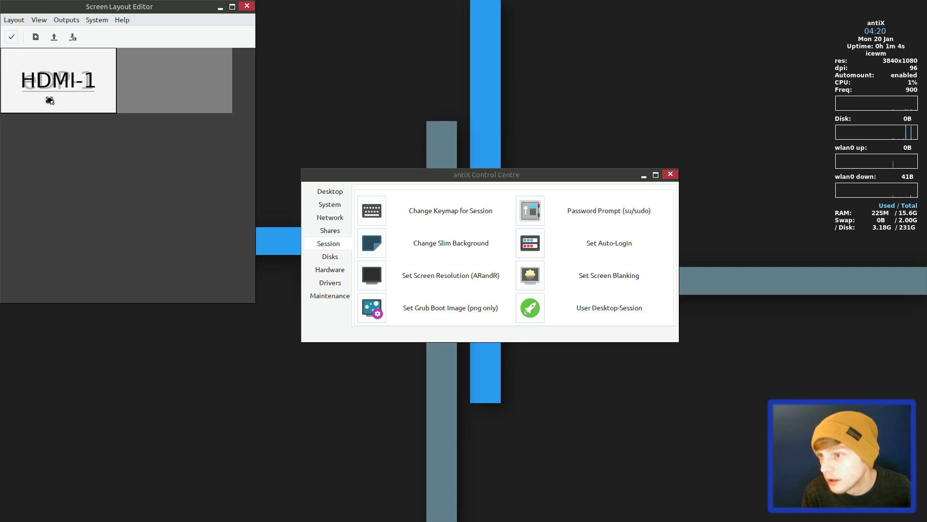
click(12, 37)
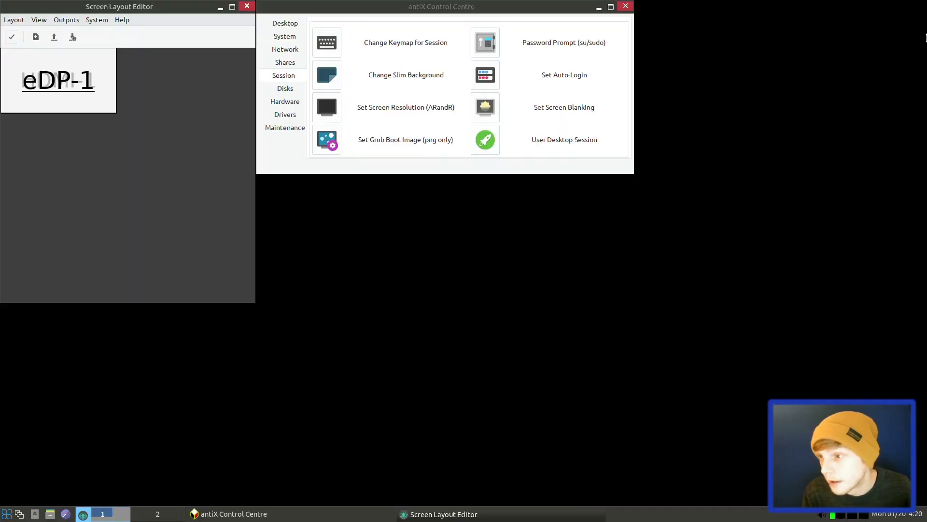
Bring antiX Control Centre forward from the window list and close it
middle_click(408, 193)
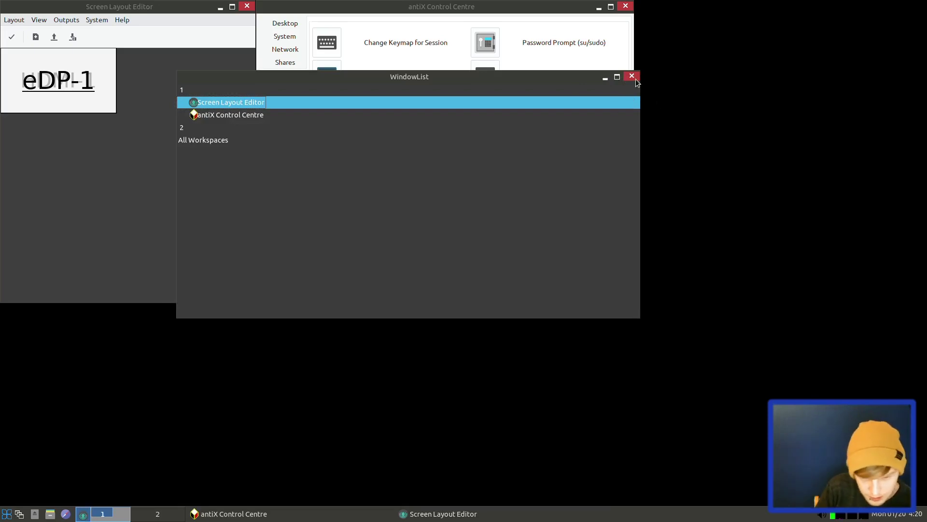
double_click(250, 114)
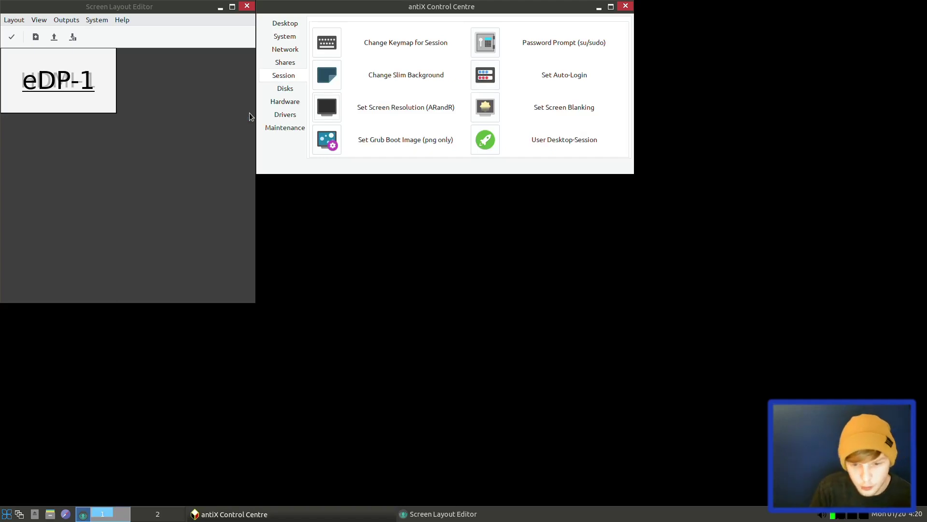
click(624, 7)
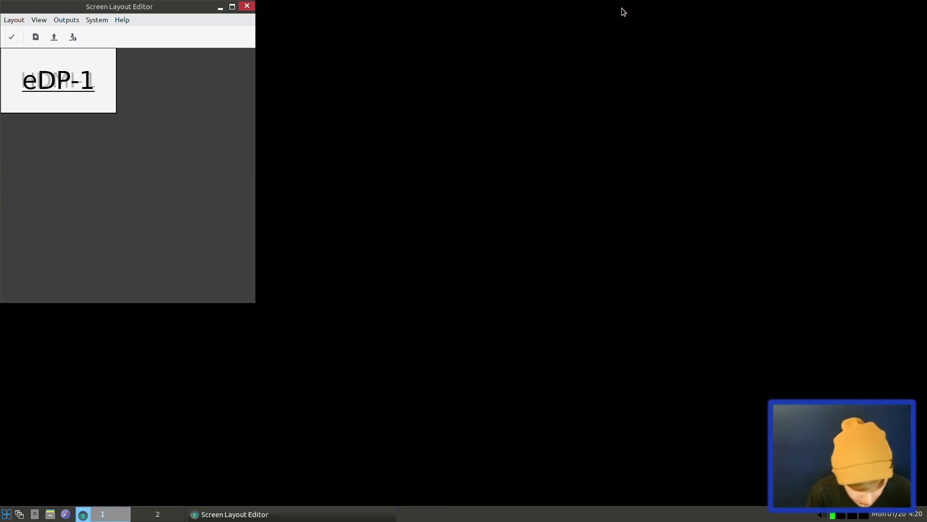
Close the layout editor, search 'minimall wallpaper reddit', and open the r/MinimalWallpaper result
click(248, 7)
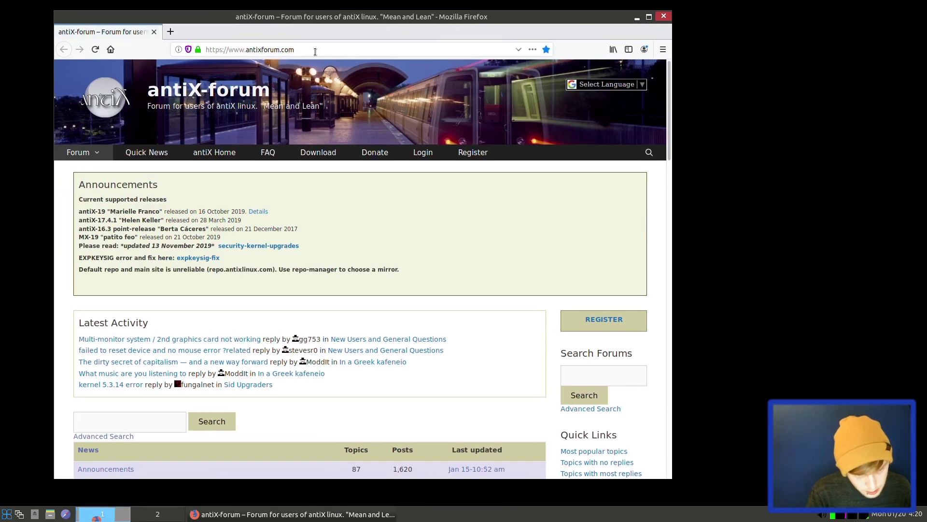
text(minima)
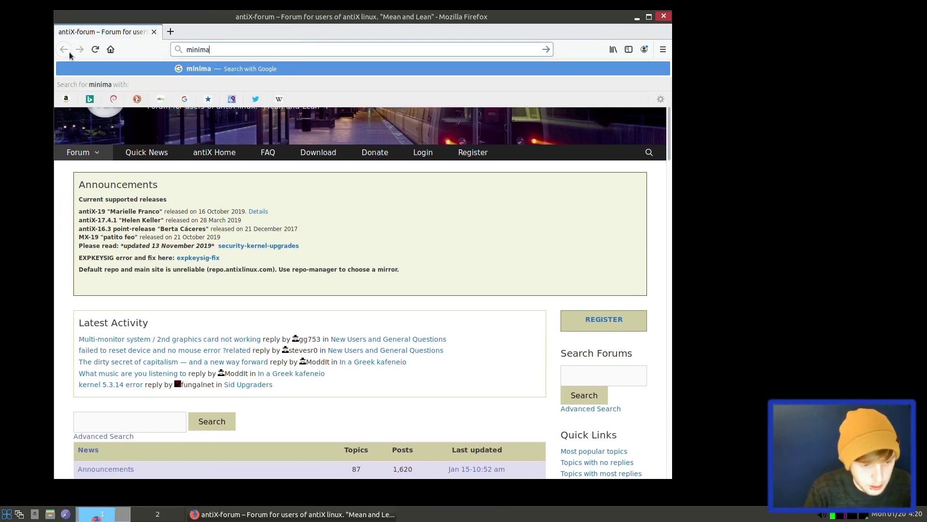
text(ll wallpaper reddit)
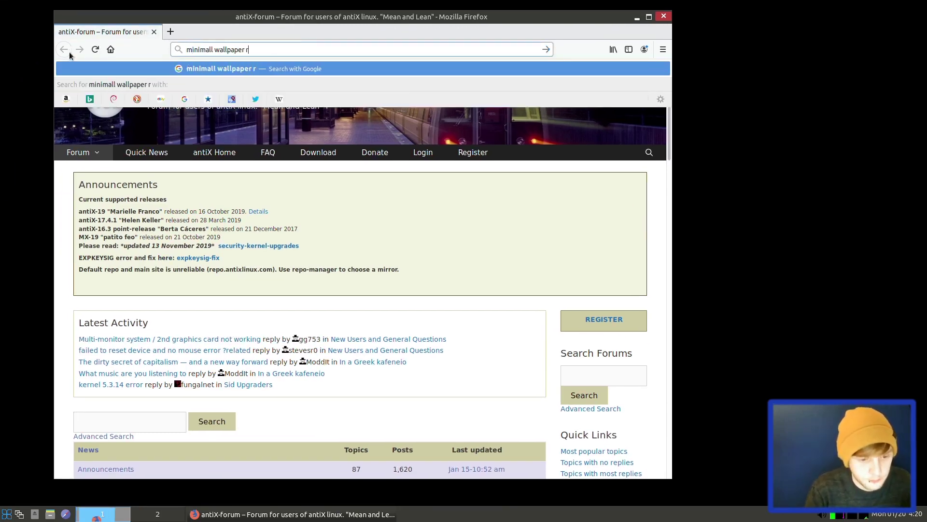
key(Return)
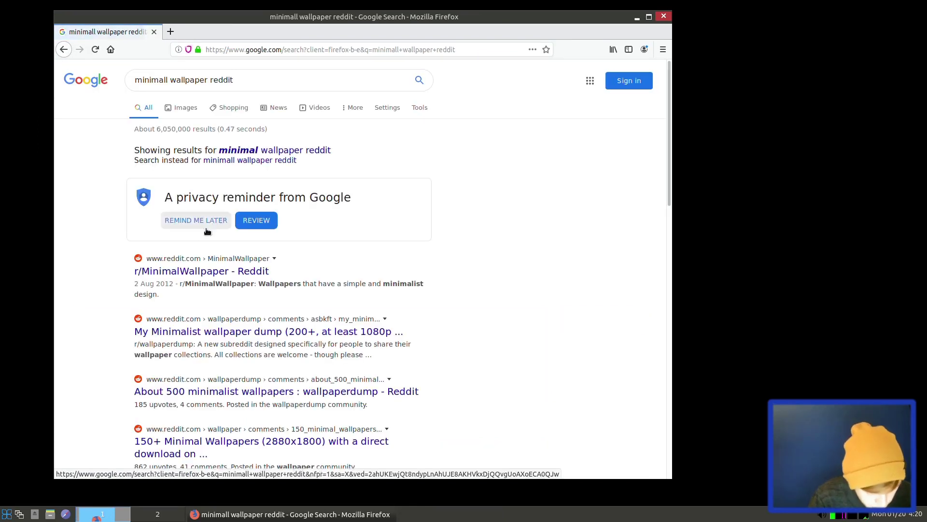
click(186, 266)
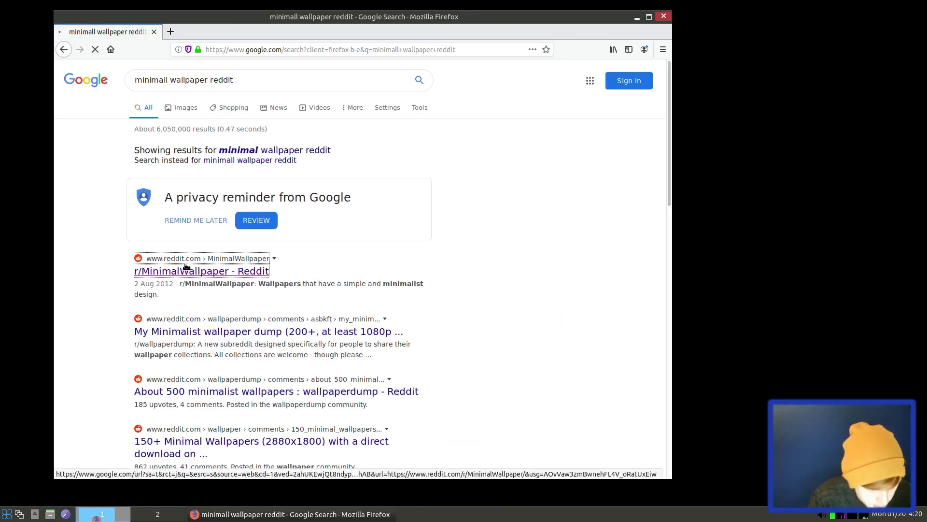
Open the Twilight Bars post's full-size image and bring up its image options
scroll(185, 267, down, 20)
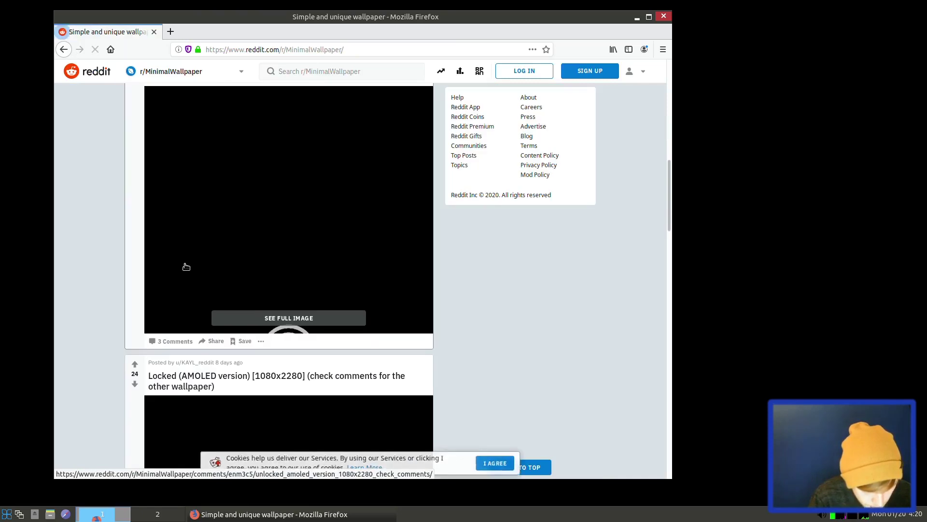
scroll(185, 266, down, 10)
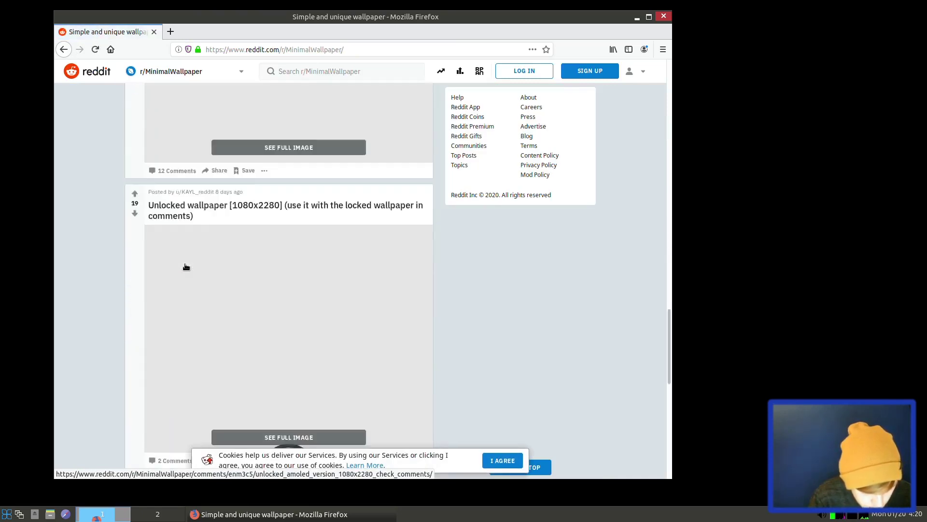
click(186, 267)
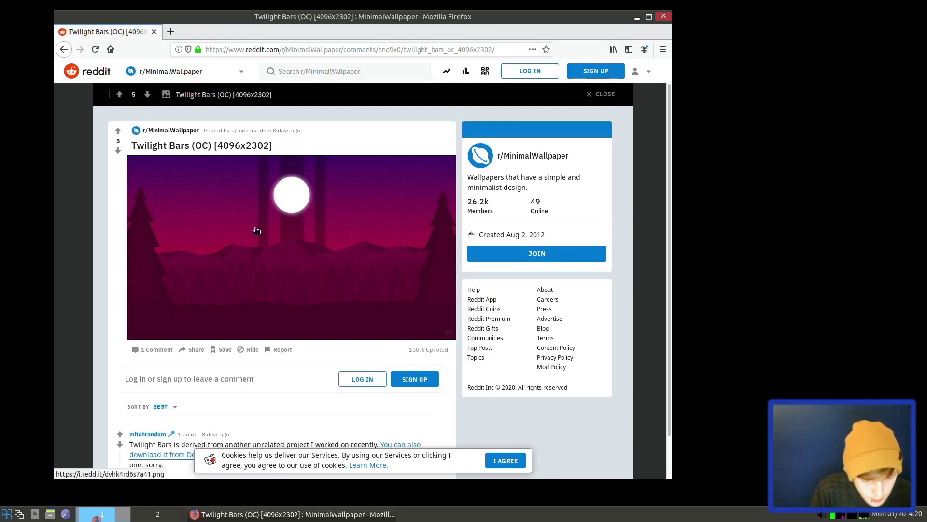
click(254, 230)
click(321, 217)
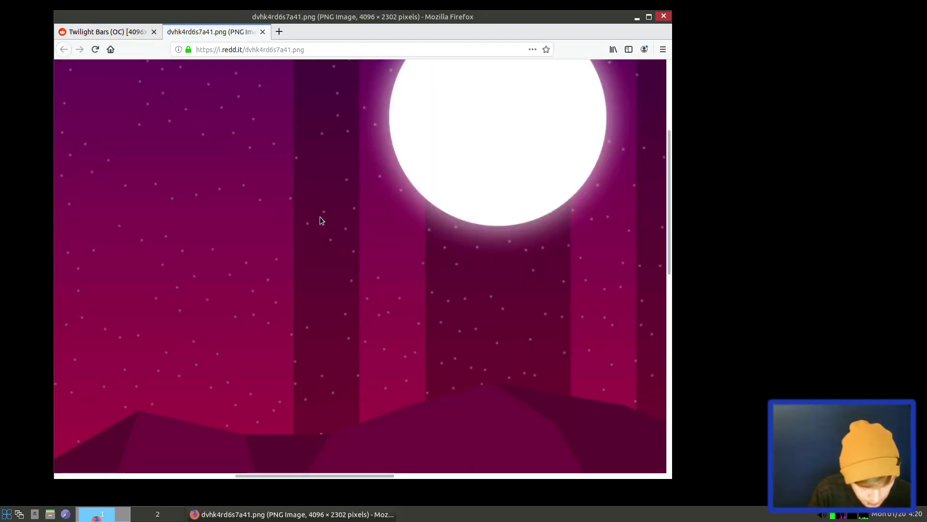
scroll(321, 217, down, 1)
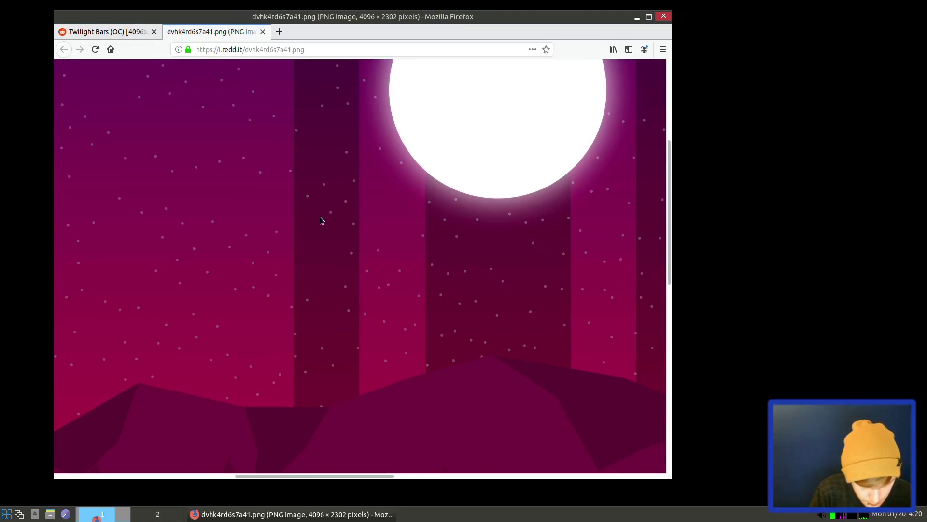
right_click(320, 218)
Use Save Image As to store dvhk4rd6s7a41.png in the Pictures folder
click(354, 252)
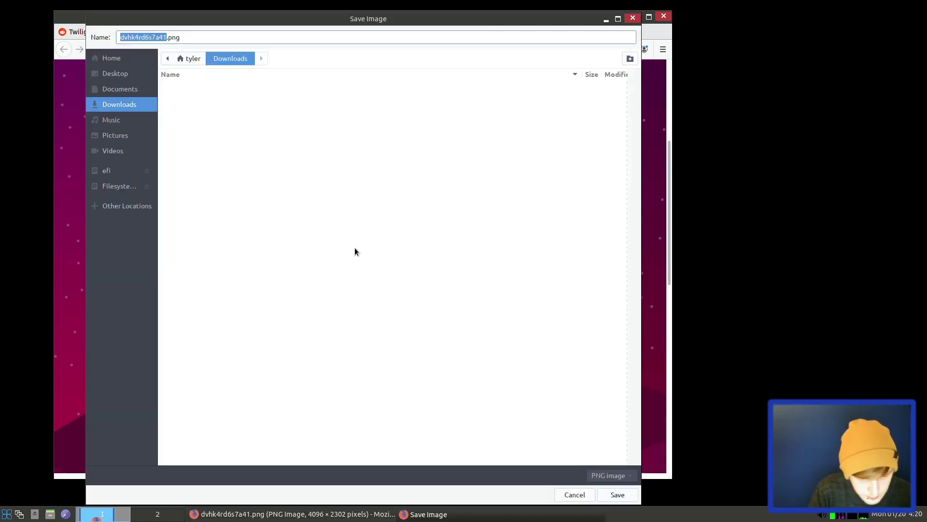
click(124, 141)
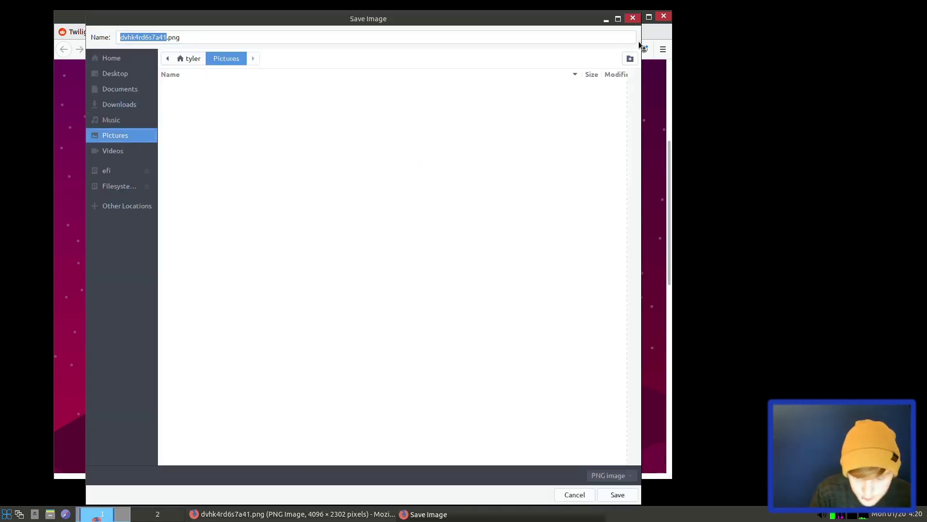
click(625, 494)
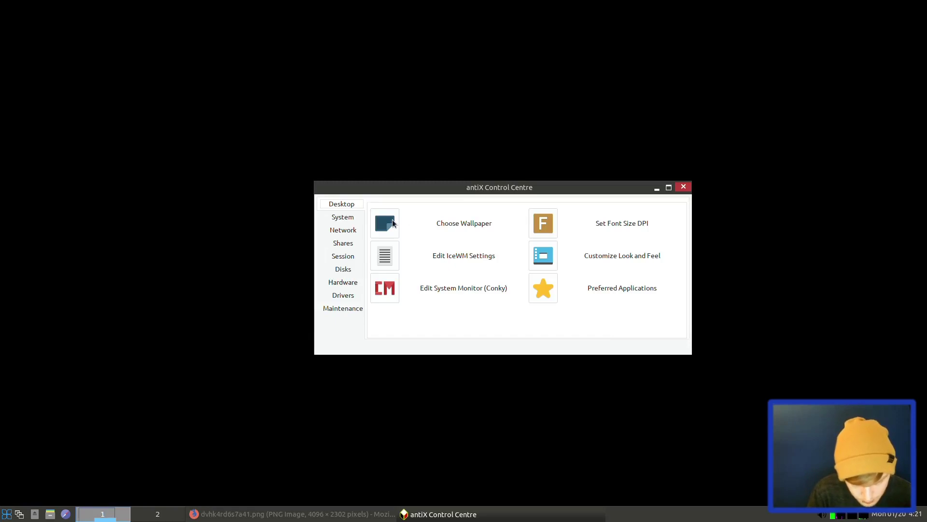
Choose Pictures/dvhk4rd6s7a41.png in the wallpaper tool, apply it, and close the dialog
click(392, 222)
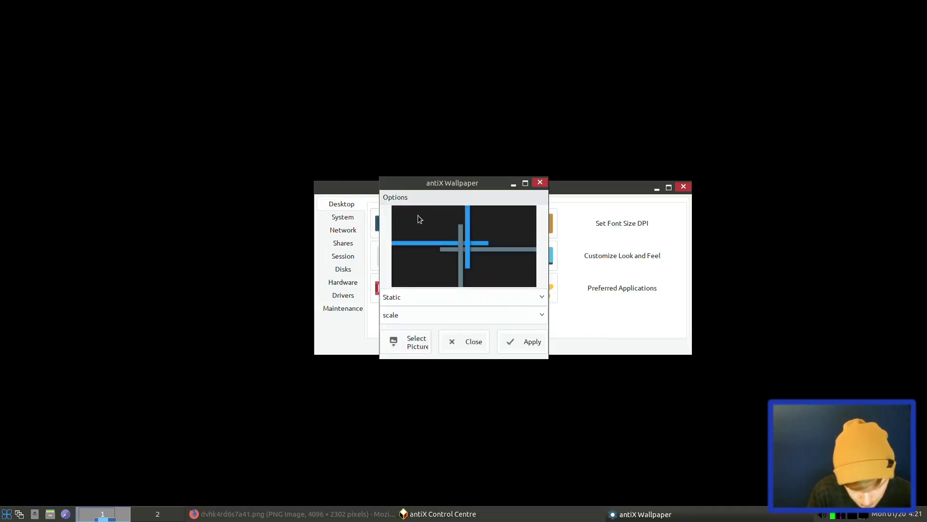
click(415, 338)
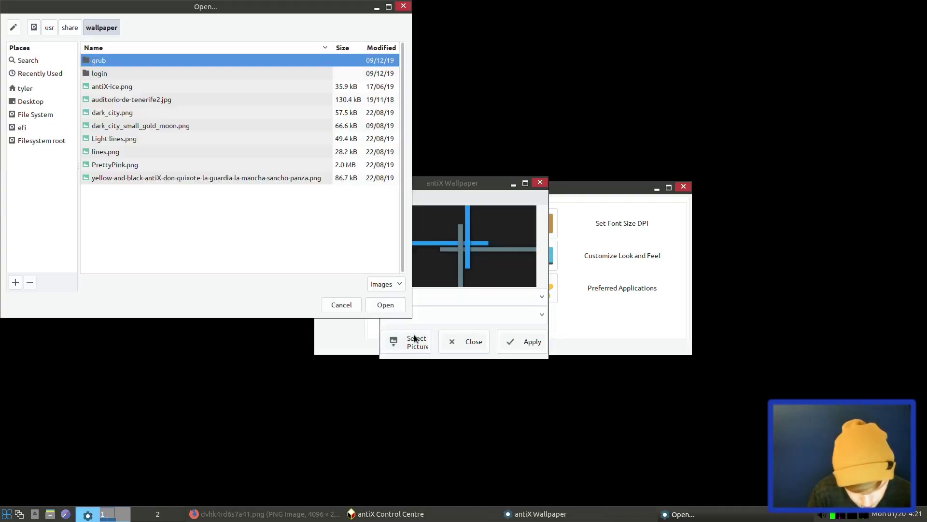
click(22, 89)
click(106, 119)
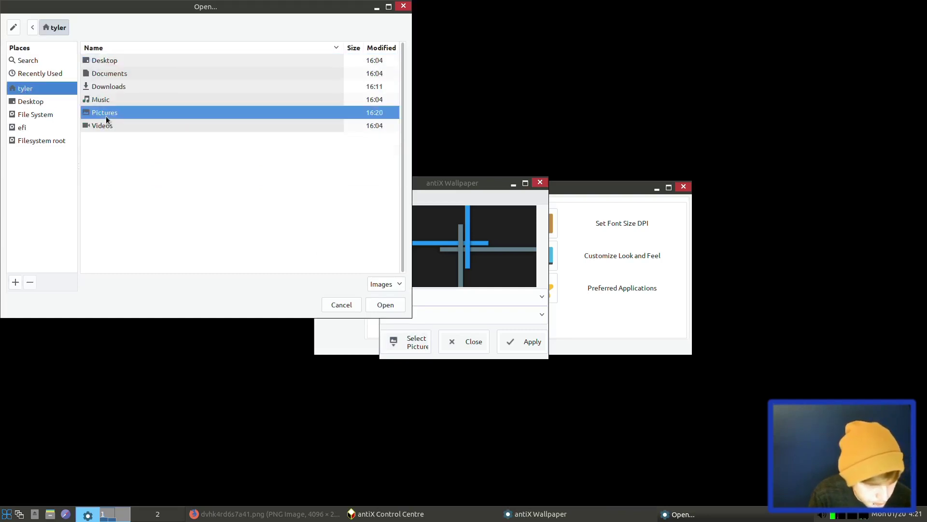
double_click(107, 119)
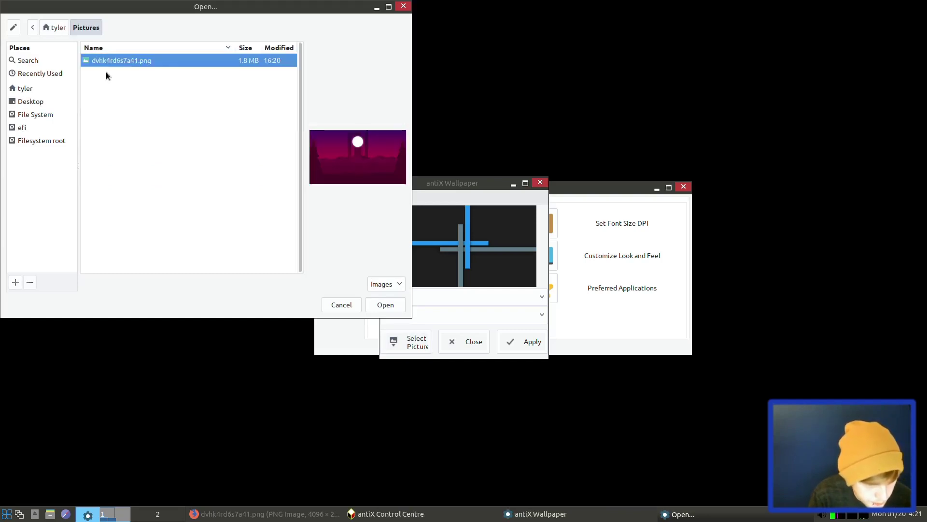
click(385, 305)
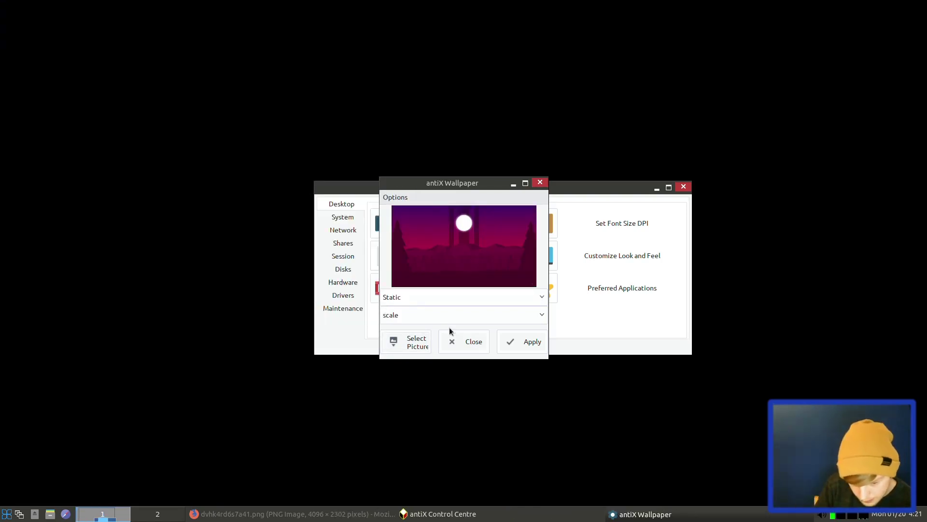
click(508, 346)
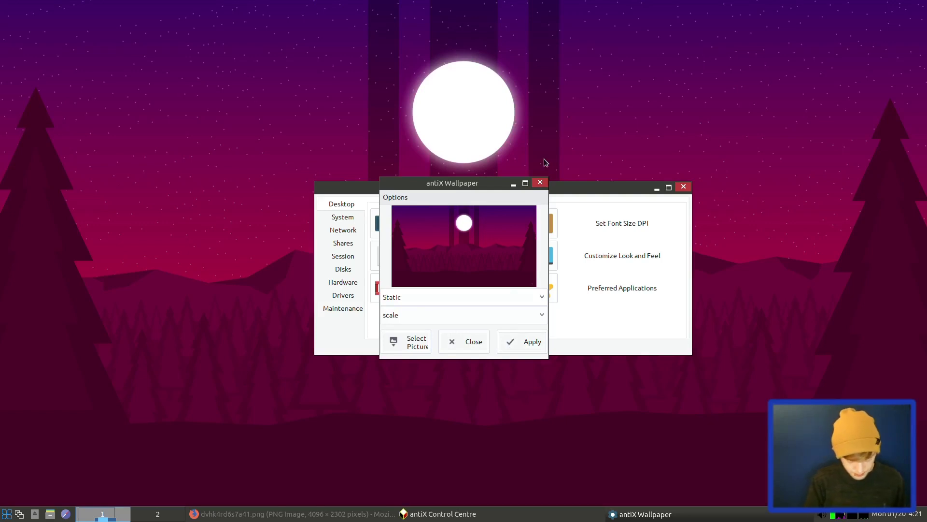
click(541, 183)
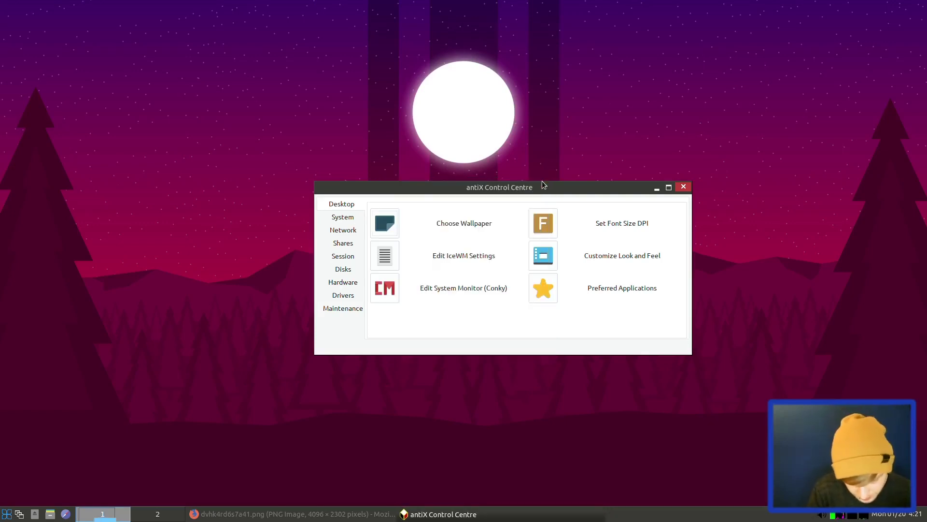
Close Control Centre and open a centred ROXTerm with 'sudo apt' typed
click(677, 190)
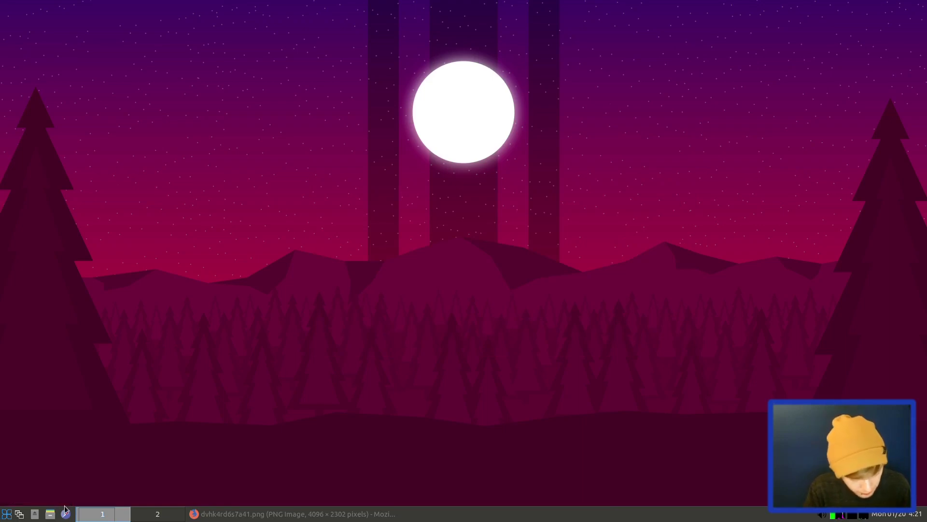
click(9, 514)
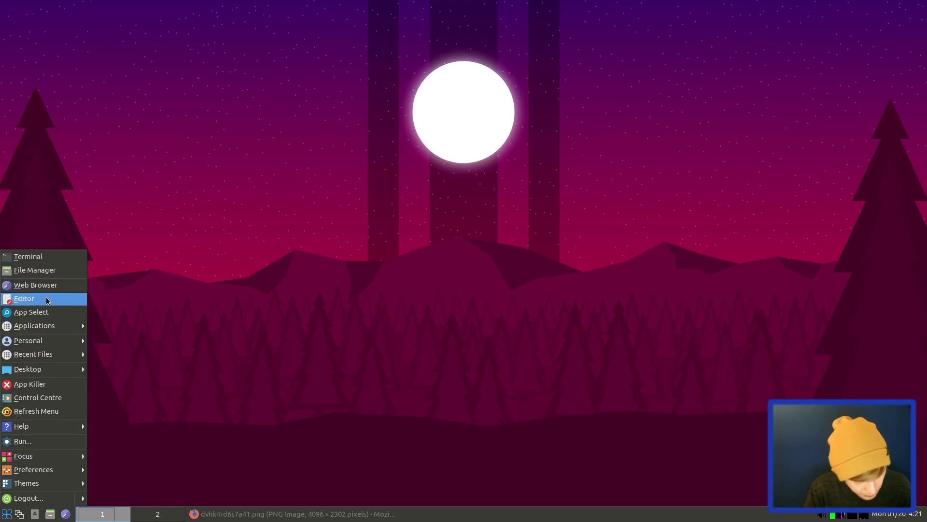
click(36, 260)
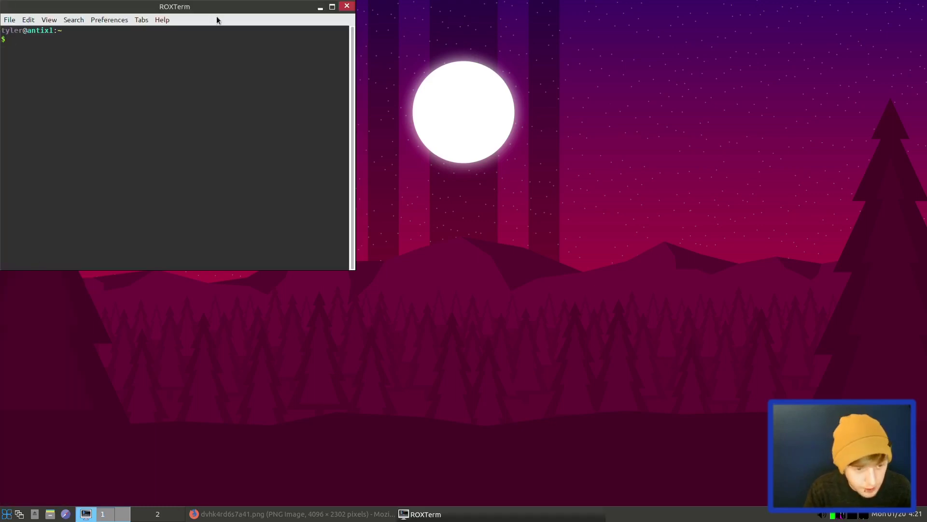
drag(215, 8, 510, 95)
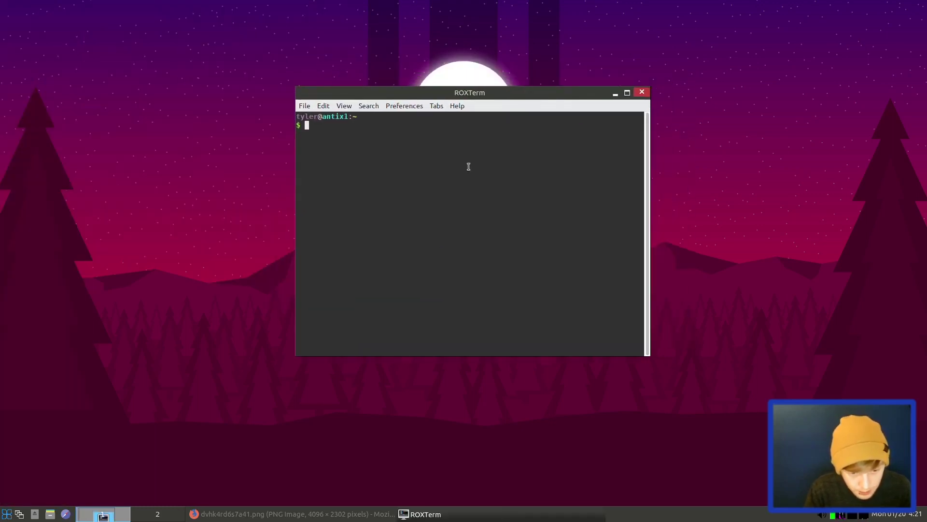
text(sudo apt)
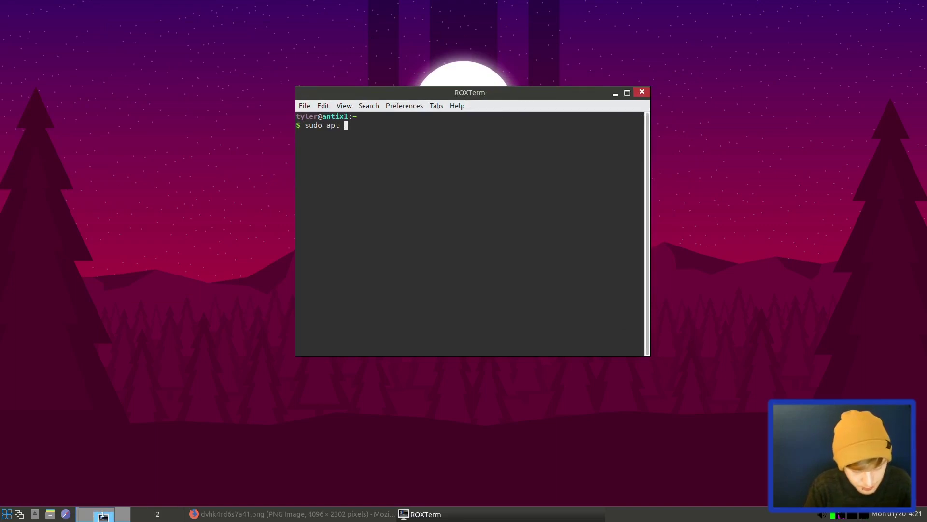
Relaunch antiX Control Centre from the application menu
key(alt+f)
key(Escape)
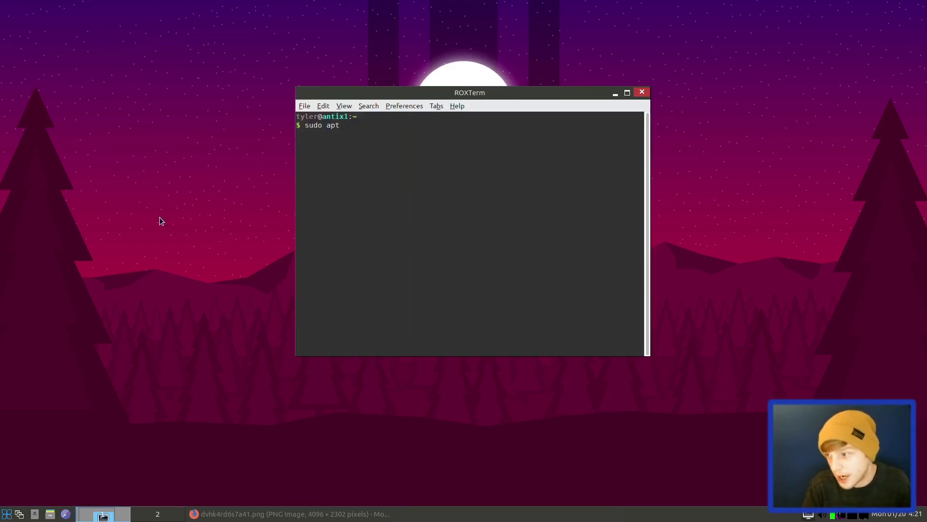
click(7, 514)
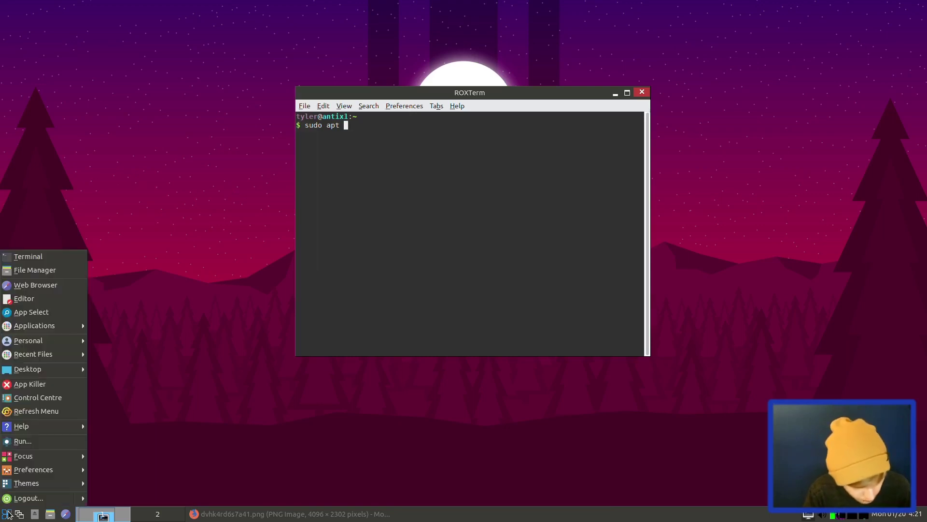
click(44, 395)
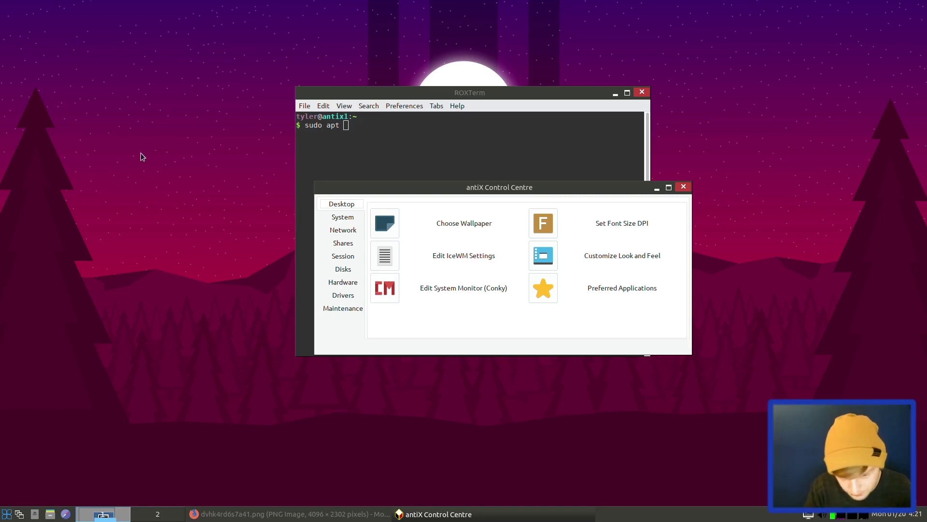
Close the terminal and open Choose Startup Services from the System tools
click(641, 95)
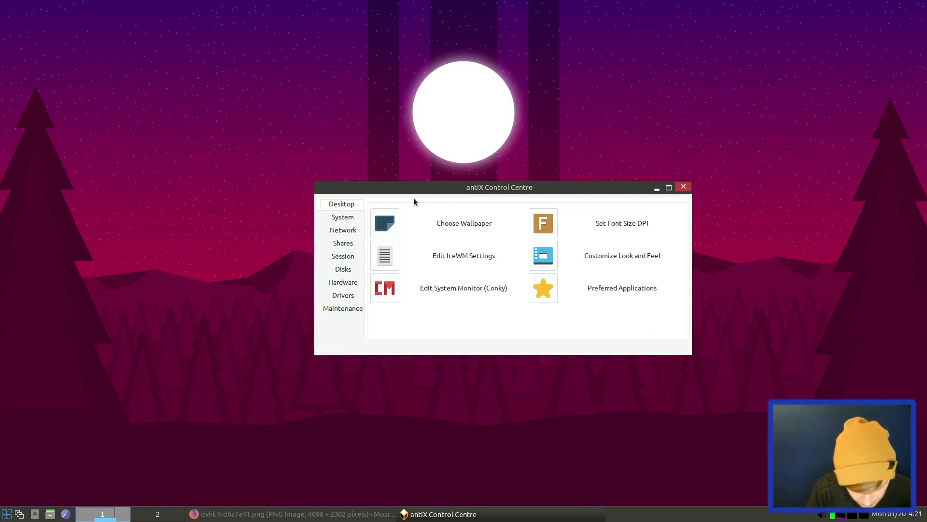
click(344, 219)
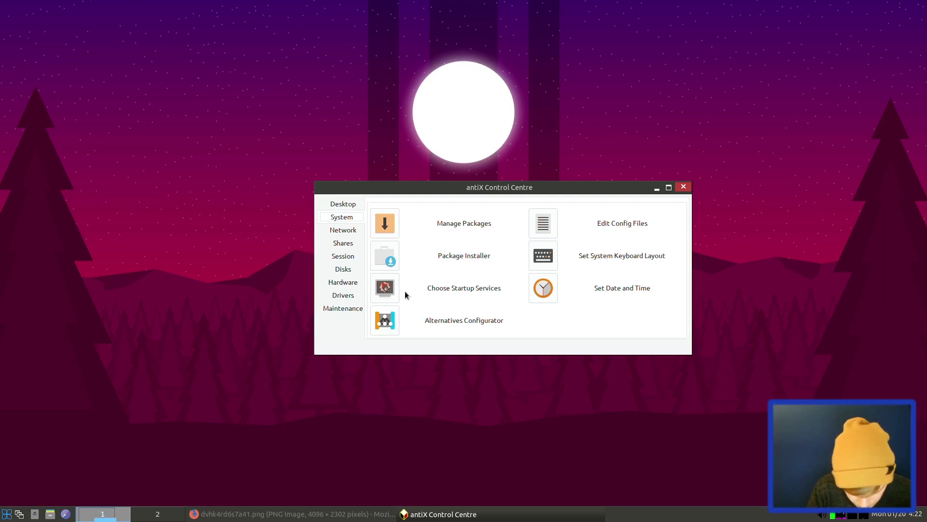
click(390, 293)
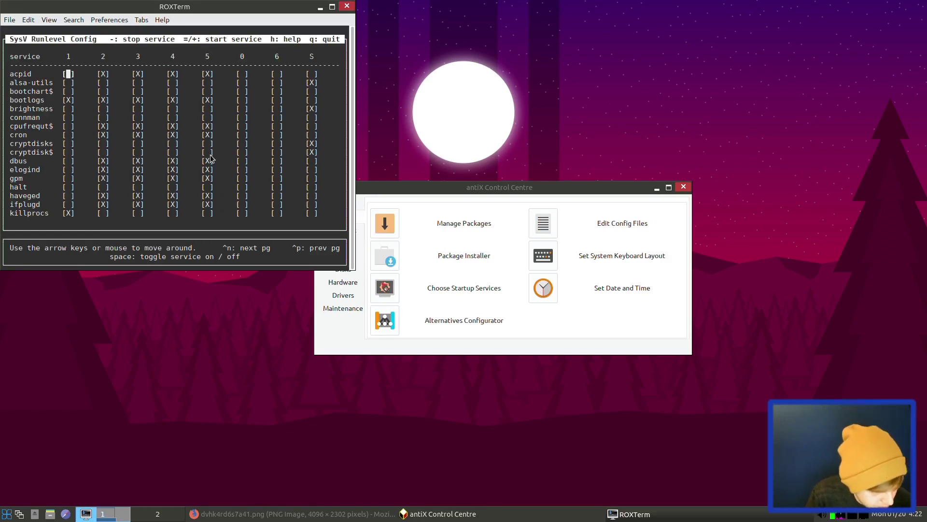
Browse the sysv-rc-conf services list down to cron and rc.local, then close it unchanged
key(Down)
key(Down)
key(Down)
key(Down)
key(Down)
key(Down)
key(Down)
key(Down)
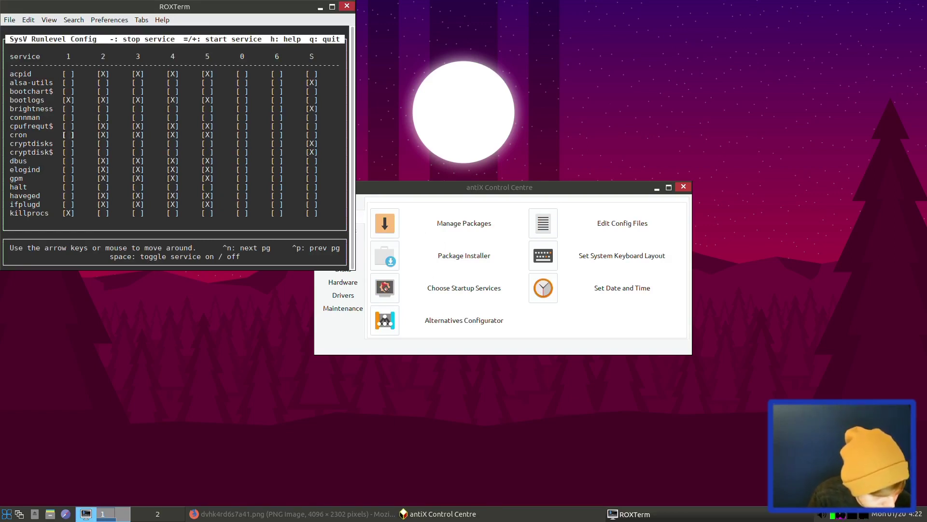
key(Down)
key(Down)
key(Down)
key(Down)
key(Down)
key(Down)
key(ctrl+p)
key(Down)
key(Down)
key(Down)
key(Down)
key(Down)
key(Down)
key(Down)
key(ctrl+n)
key(ctrl+n)
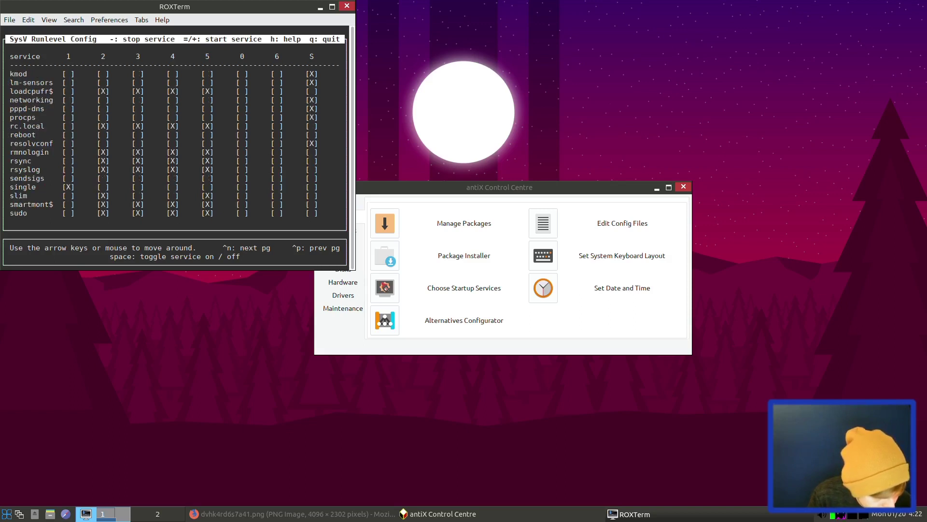
key(Down)
key(Down)
key(Down)
key(Down)
key(Down)
key(Down)
key(Down)
key(Down)
key(Down)
key(Down)
key(Down)
key(Up)
key(Up)
key(Down)
key(Down)
key(Down)
key(Down)
key(Down)
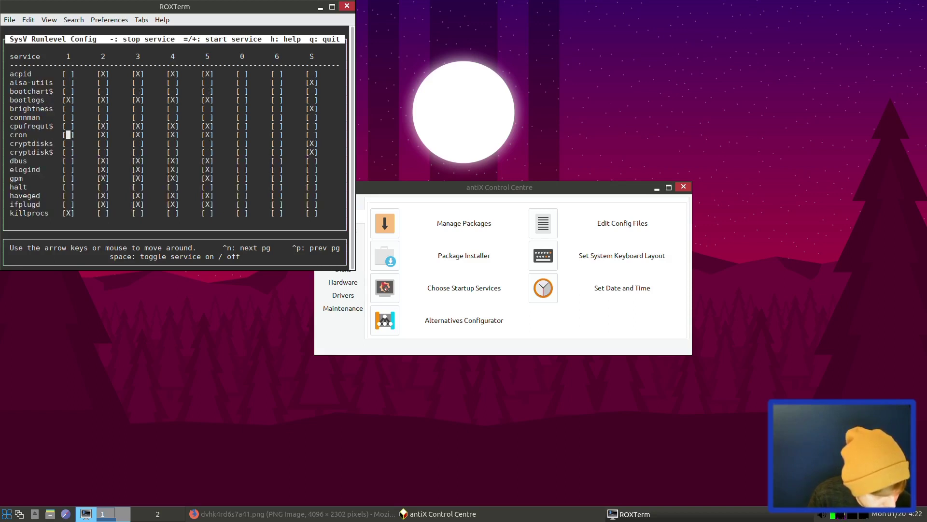
key(Down)
key(Down)
key(Down)
key(Down)
key(Down)
key(Down)
key(Down)
key(Down)
key(Down)
key(Down)
key(Down)
key(Down)
key(Down)
key(Down)
key(Down)
key(Down)
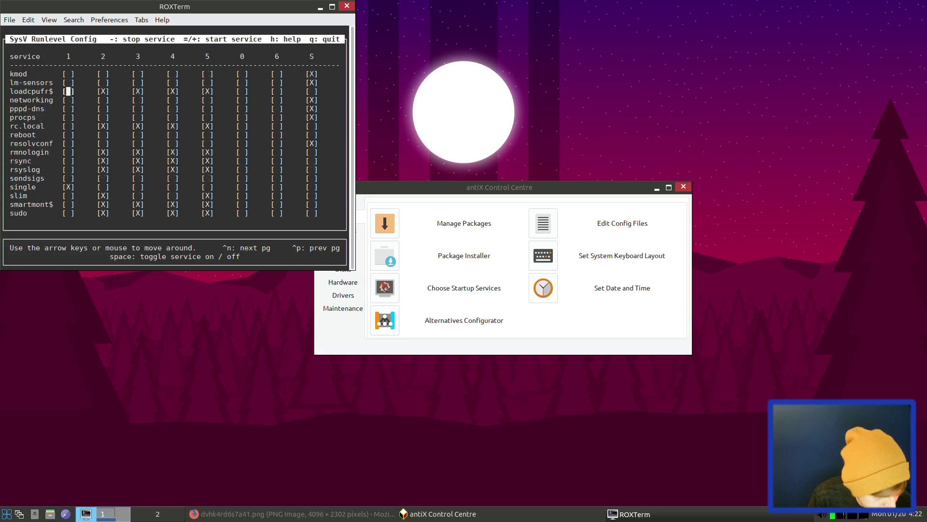
key(Down)
key(Down)
key(Down)
key(Down)
key(Down)
key(Down)
key(Down)
key(Down)
key(Down)
key(Down)
key(Down)
key(Down)
key(Down)
key(Down)
key(Down)
key(Down)
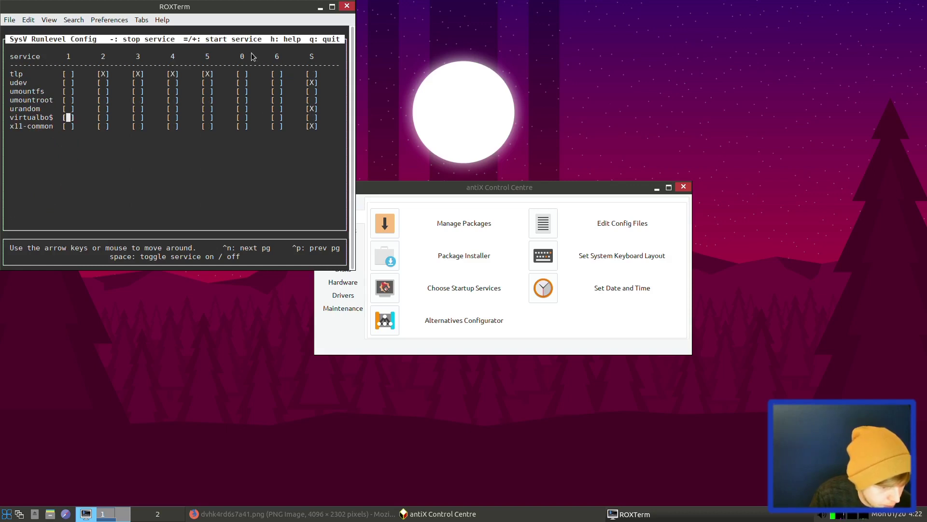
click(346, 8)
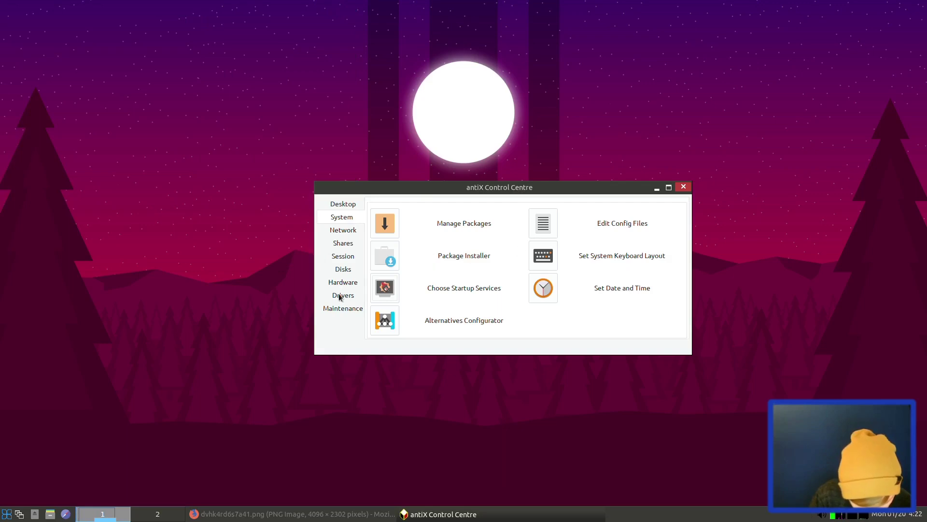
Open the ~/.desktop-session startup file in Geany from Session tools, scroll through, and close it
click(337, 255)
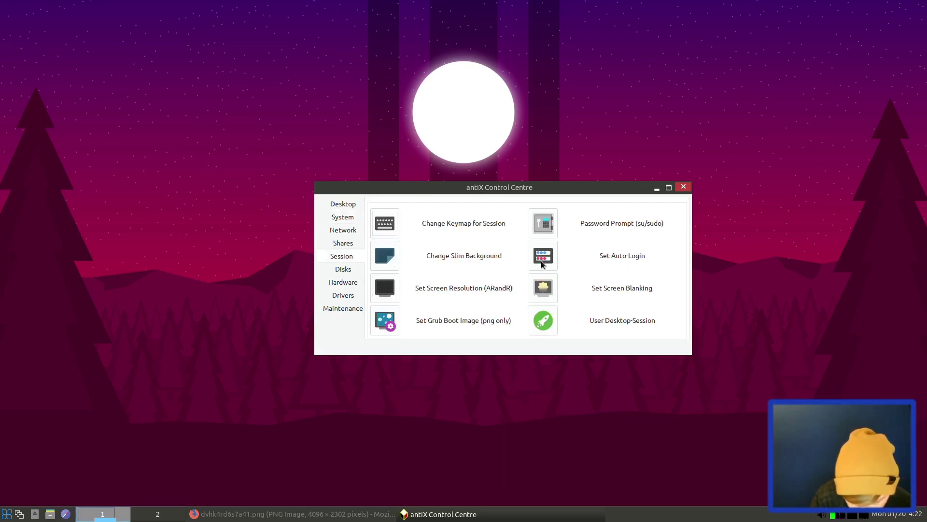
click(542, 319)
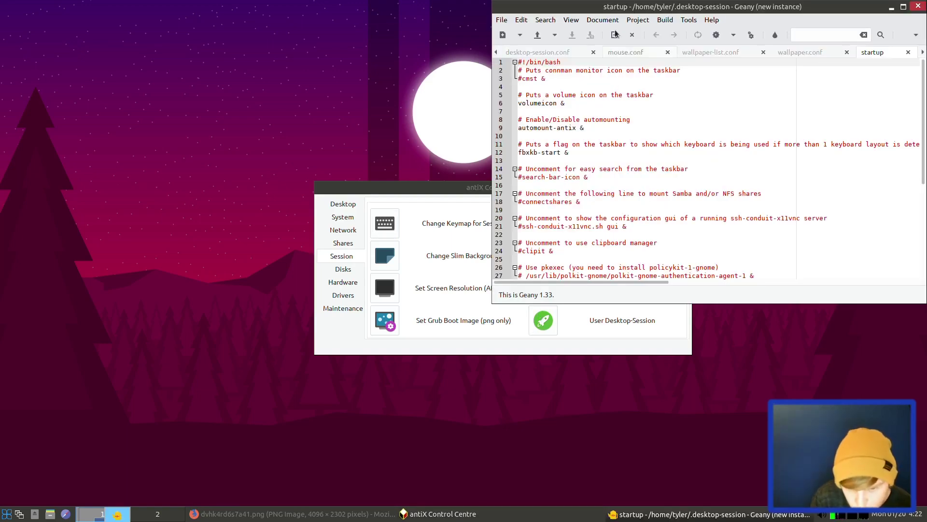
drag(626, 10, 384, 54)
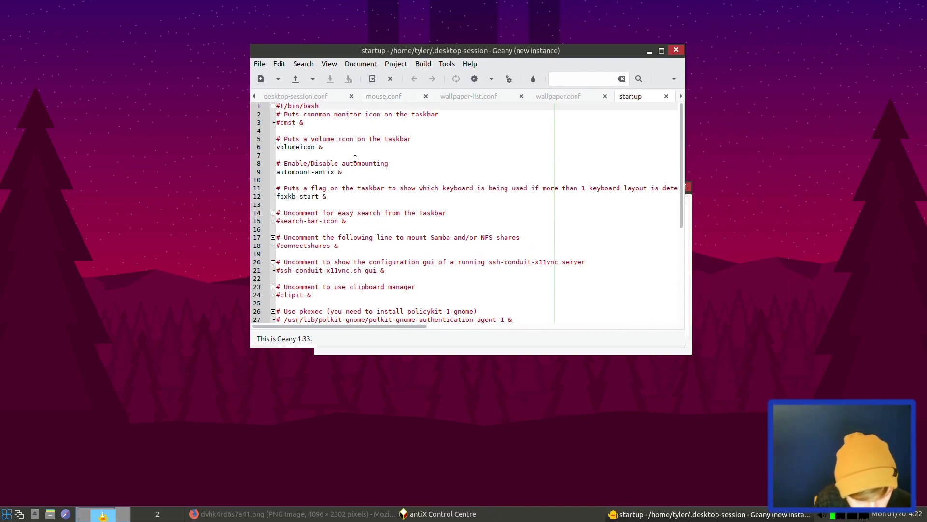
scroll(326, 182, down, 5)
scroll(326, 182, down, 2)
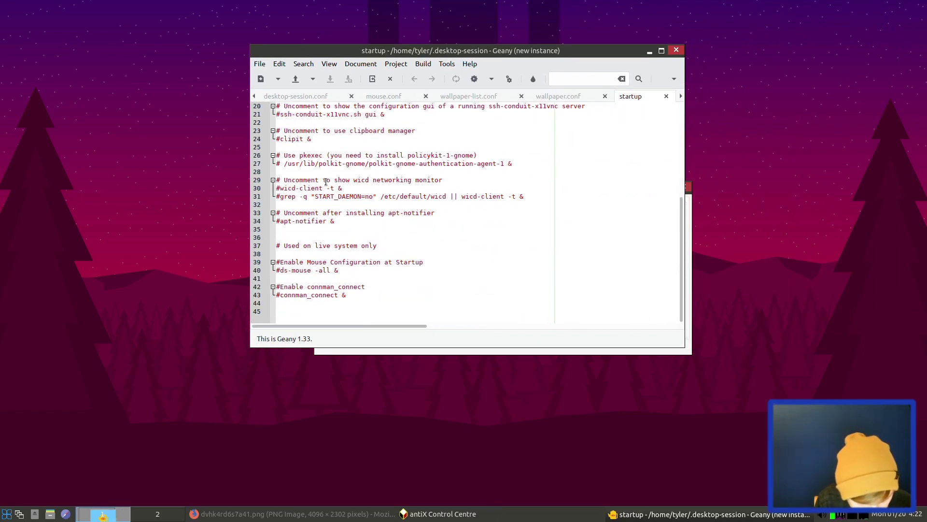
click(677, 50)
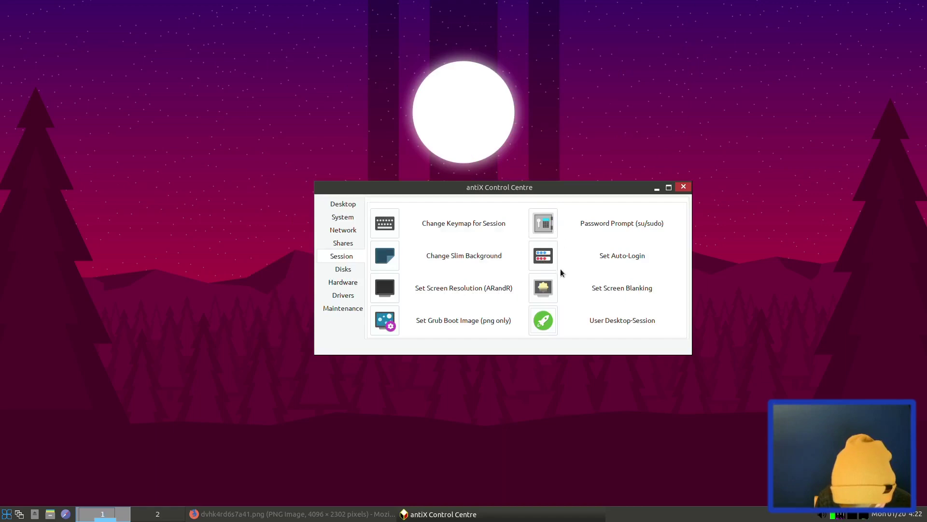
Open the Set Auto-Login prompt and cancel it, then browse the Shares, Network and System tools
click(544, 259)
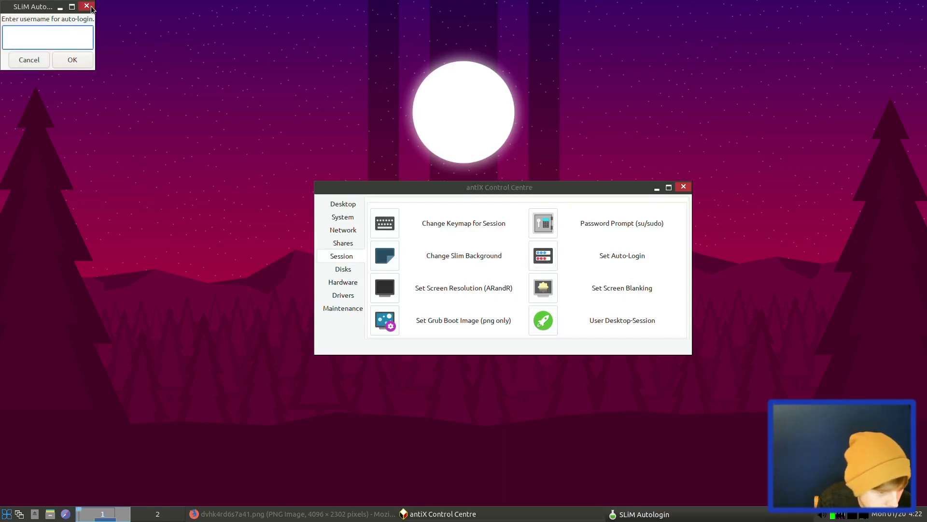
click(87, 7)
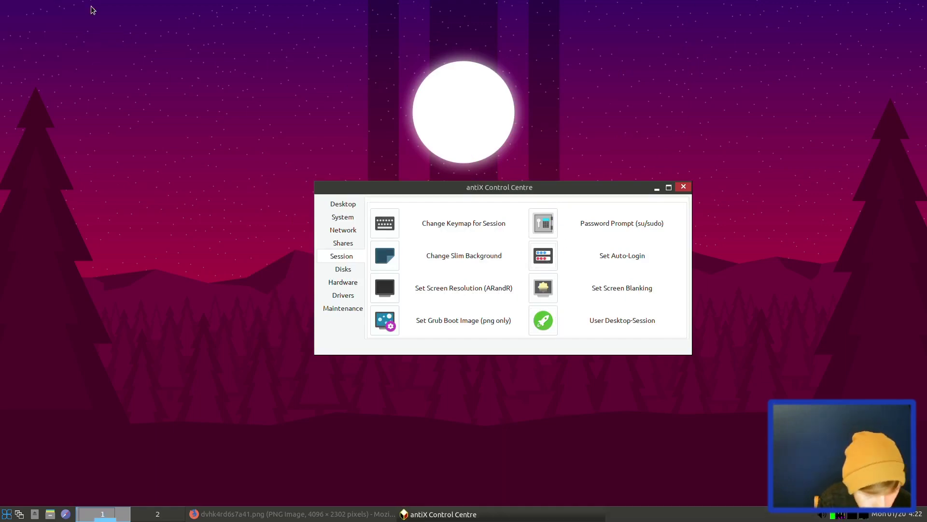
click(341, 243)
click(354, 229)
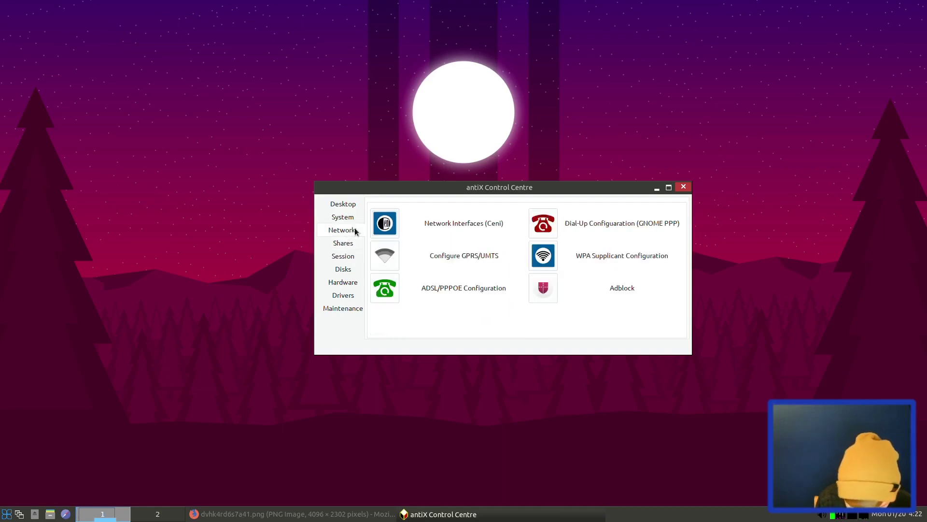
click(342, 216)
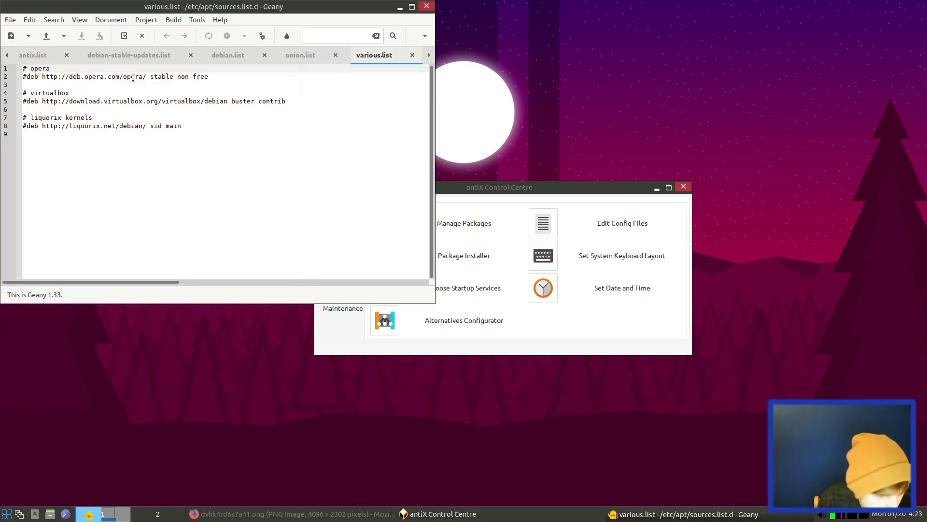
Cycle back through Geany's config file tabs, past onion.list, to the /etc/grub.d README
click(6, 56)
click(6, 56)
click(6, 56)
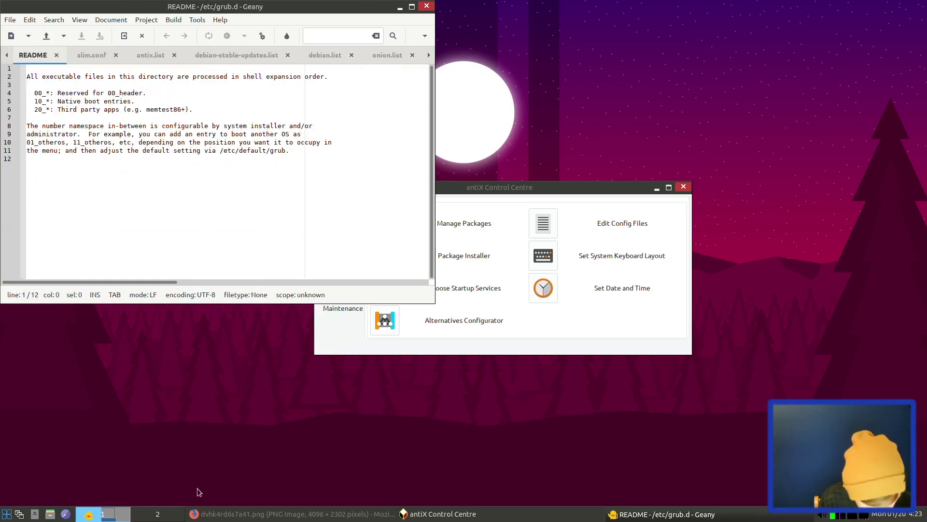
In Firefox, search the web for 'auto start programs antix icewm'
click(225, 510)
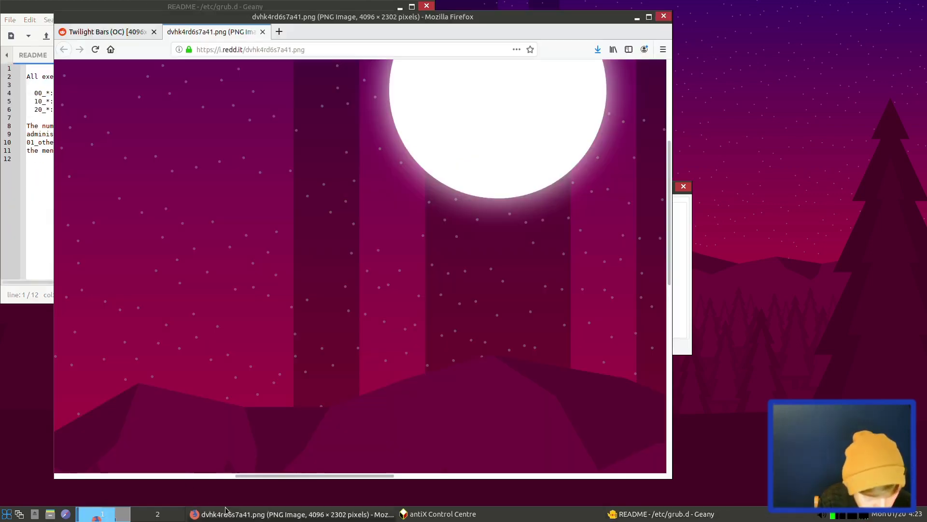
click(255, 48)
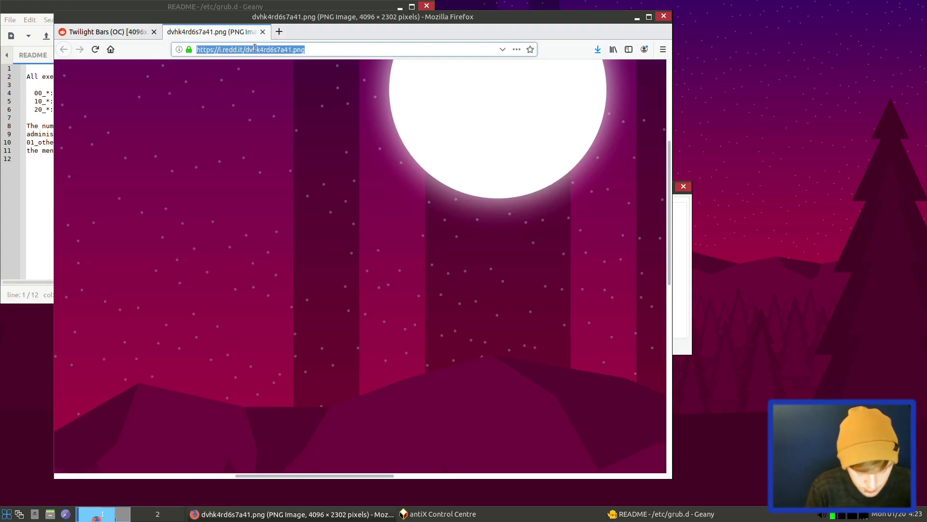
text(auto start programs antix icewm)
key(Return)
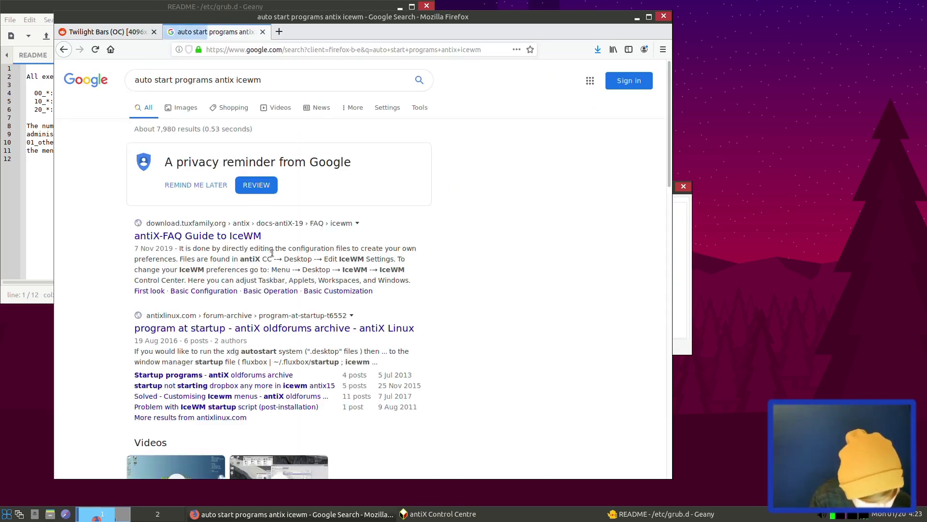
Open the antiX oldforums 'program at startup' thread and read down through it
click(198, 332)
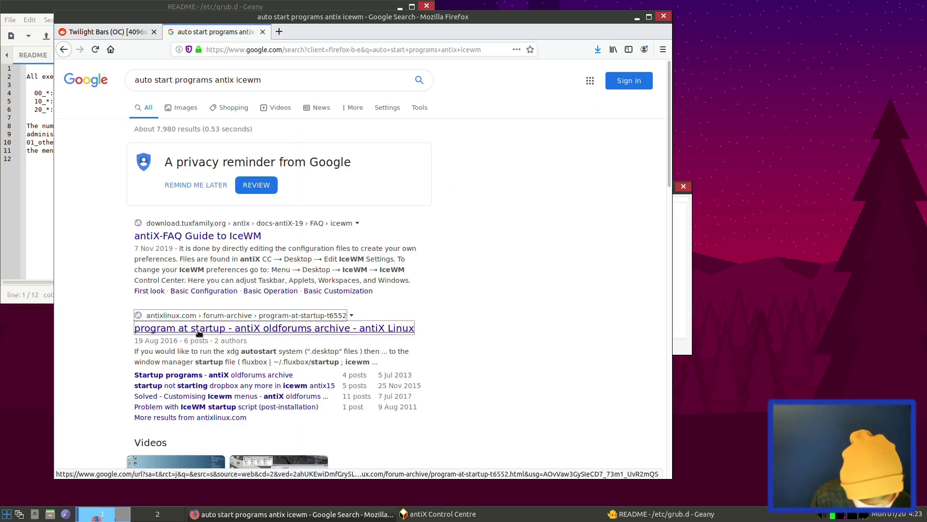
scroll(199, 333, down, 3)
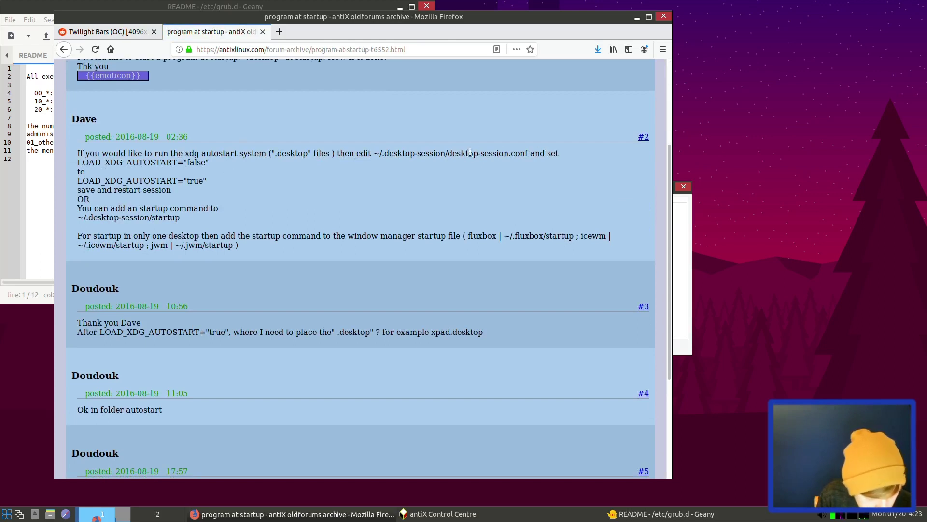
scroll(149, 250, down, 3)
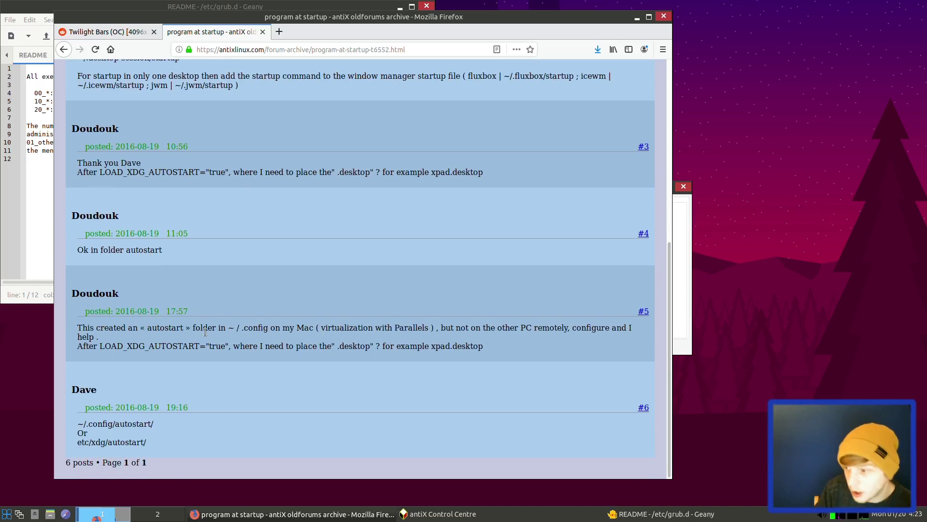